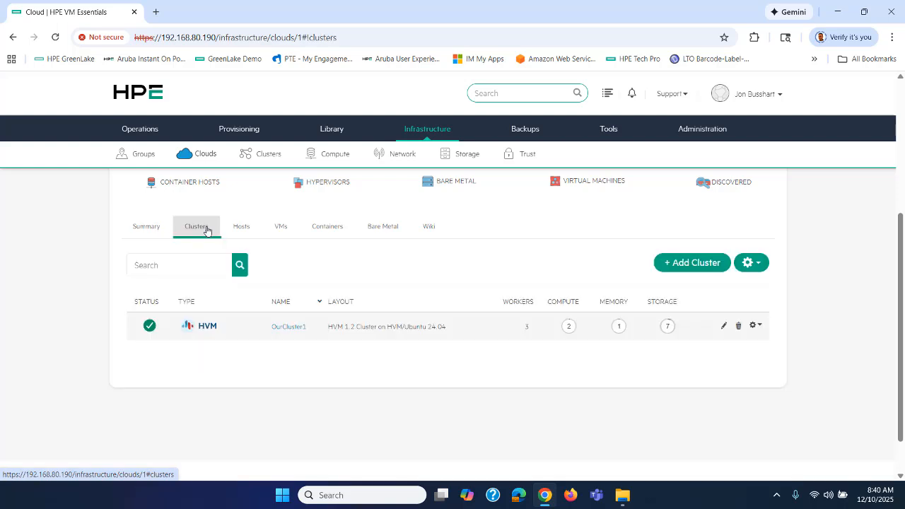
Open OurCluster1's Storage tab to see its four online data stores, including OurAF40
{"action": "left_click", "coordinate": [280, 329]}
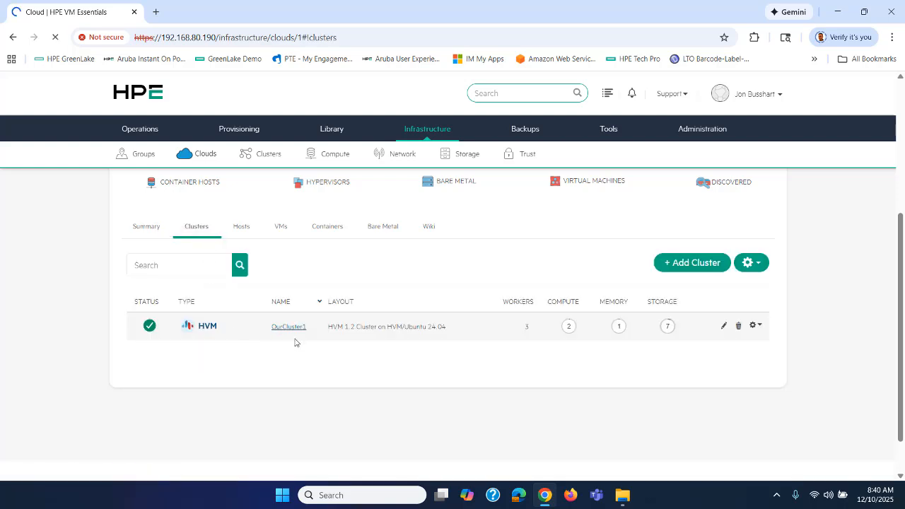
{"action": "scroll", "coordinate": [295, 343], "scroll_direction": "down", "scroll_amount": 3}
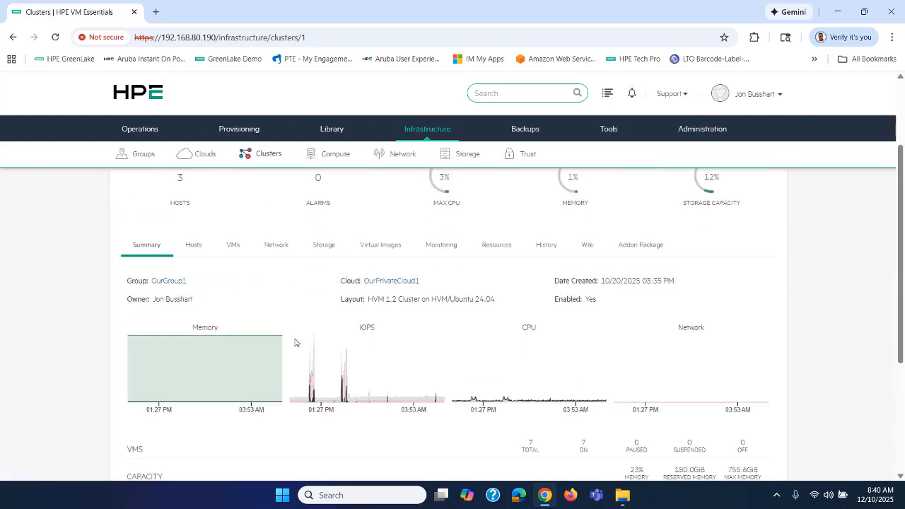
{"action": "left_click", "coordinate": [329, 249]}
{"action": "scroll", "coordinate": [372, 314], "scroll_direction": "down", "scroll_amount": 3}
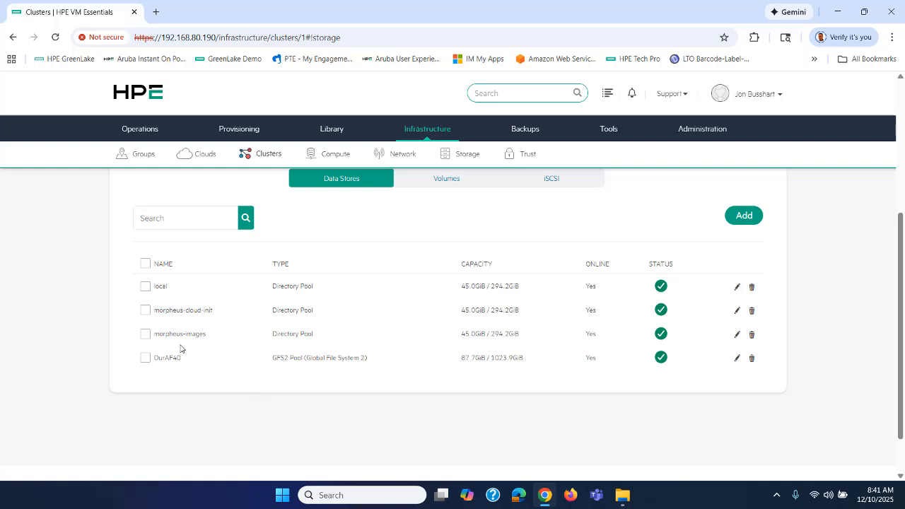
{"action": "mouse_move", "coordinate": [424, 129]}
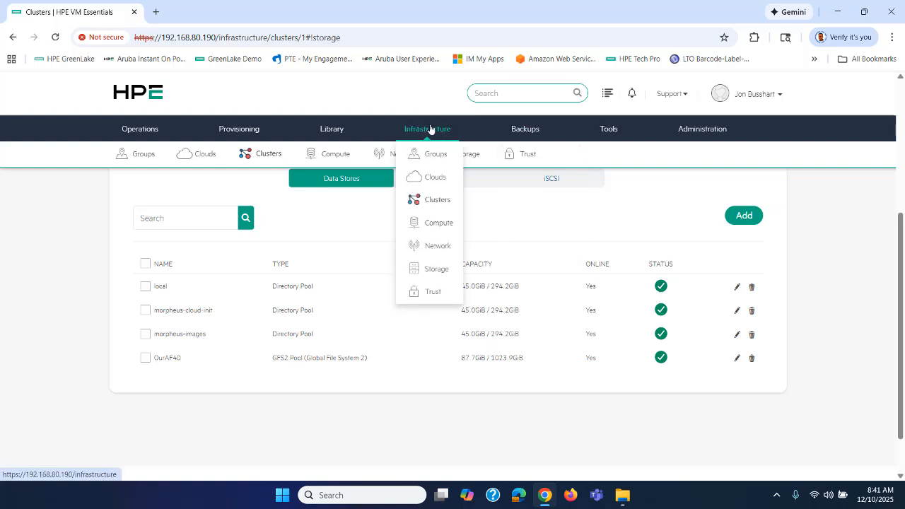
Go to Infrastructure Storage, glance at bucket providers, and list File Shares showing omv-nfs
{"action": "left_click", "coordinate": [438, 267]}
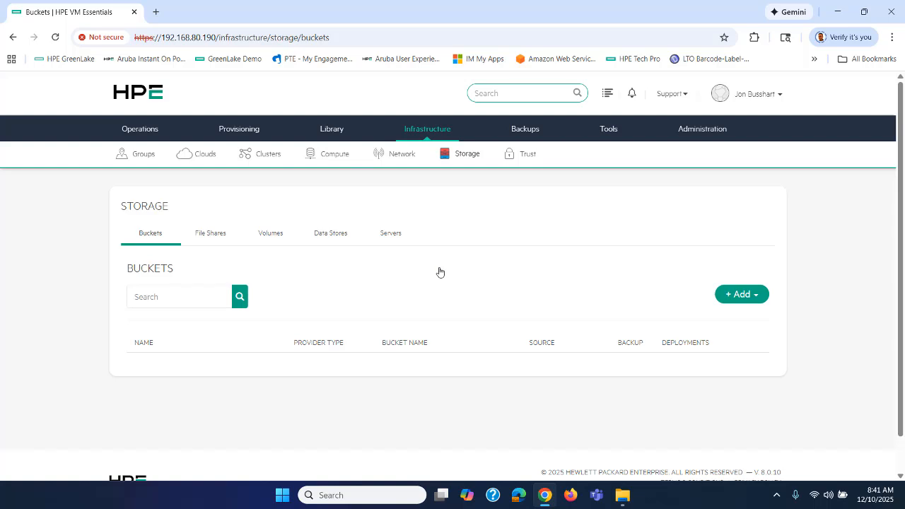
{"action": "left_click", "coordinate": [724, 298]}
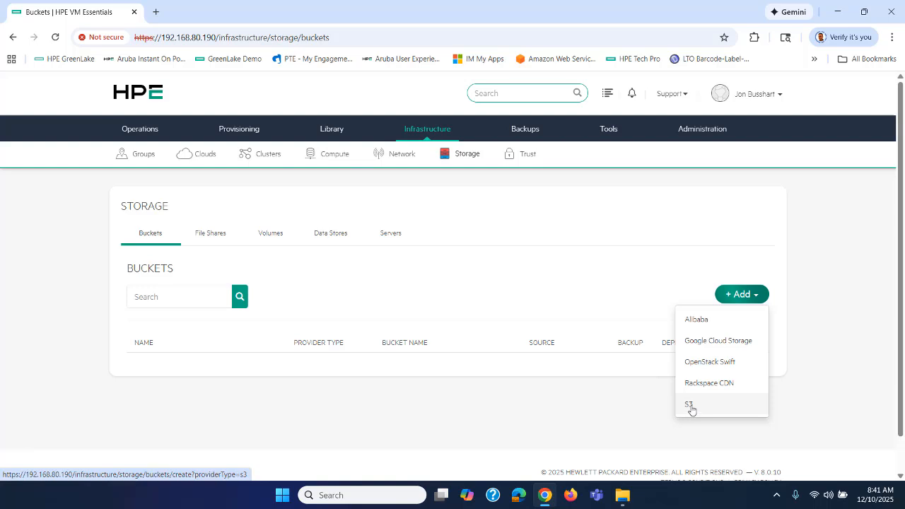
{"action": "left_click", "coordinate": [586, 404]}
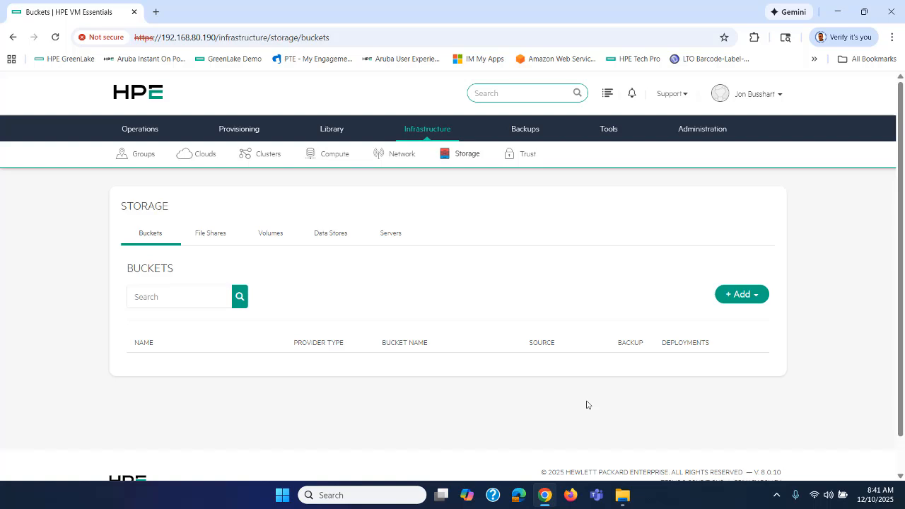
{"action": "left_click", "coordinate": [212, 233]}
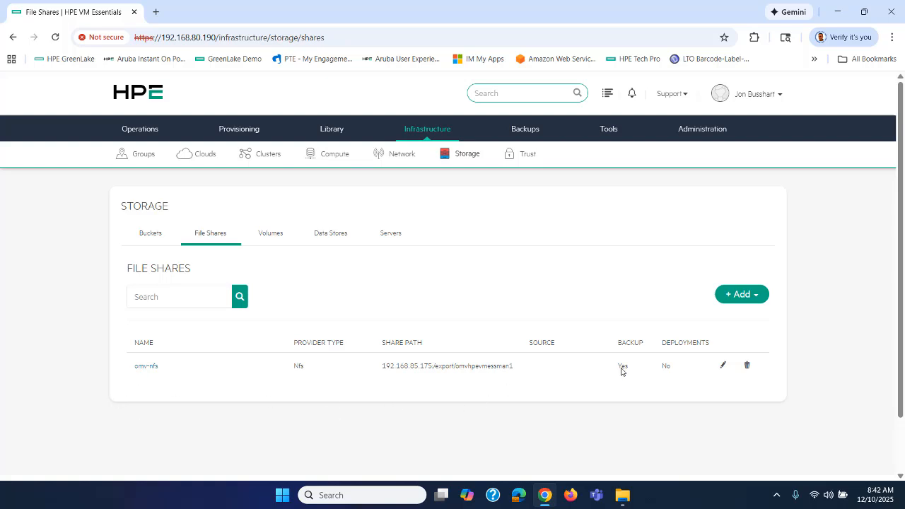
{"action": "left_click", "coordinate": [724, 367]}
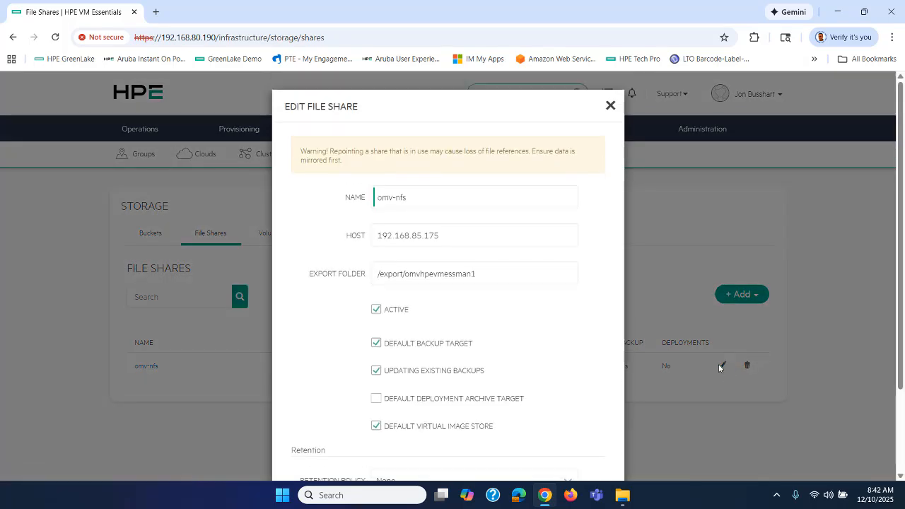
{"action": "scroll", "coordinate": [565, 303], "scroll_direction": "down", "scroll_amount": 1}
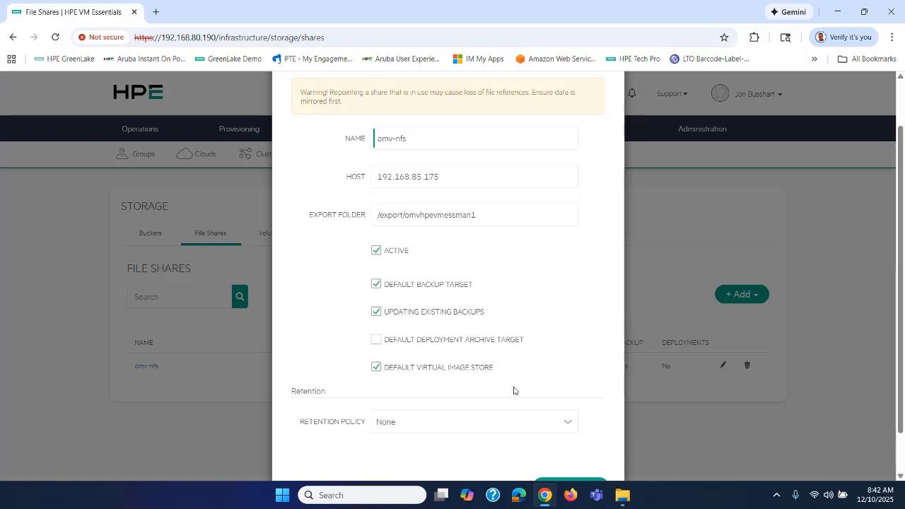
{"action": "scroll", "coordinate": [557, 374], "scroll_direction": "up", "scroll_amount": 1}
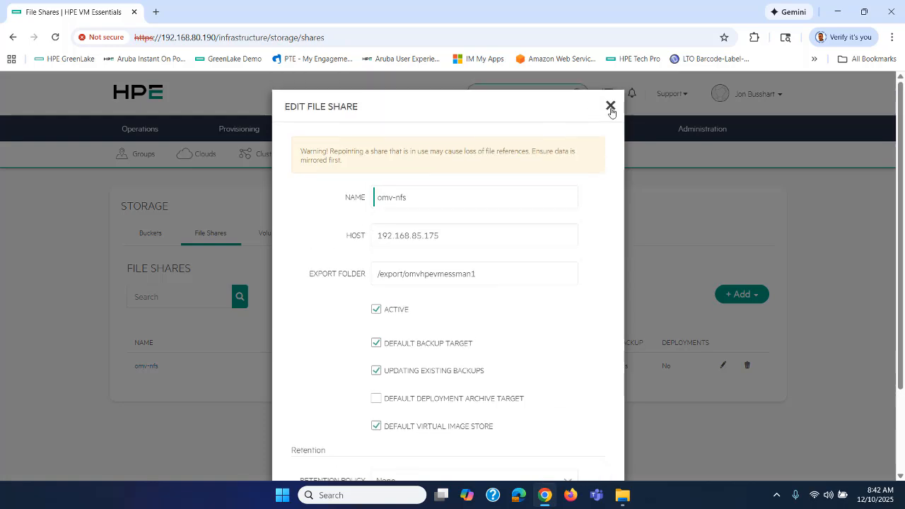
{"action": "left_click", "coordinate": [611, 106]}
{"action": "mouse_move", "coordinate": [332, 130]}
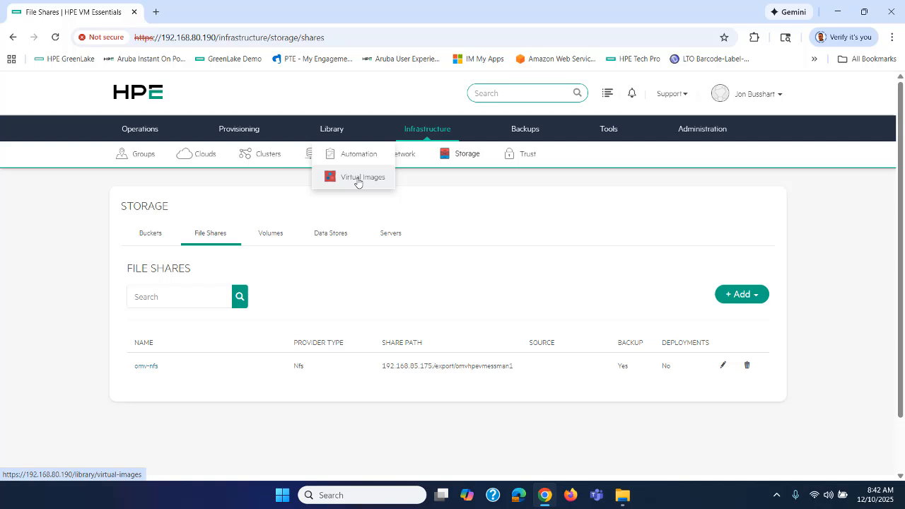
{"action": "left_click", "coordinate": [741, 297]}
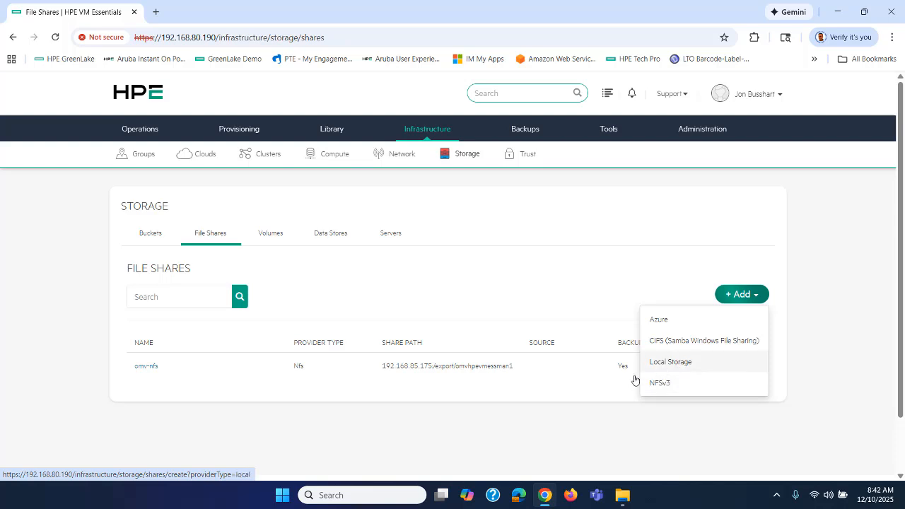
{"action": "left_click", "coordinate": [584, 426]}
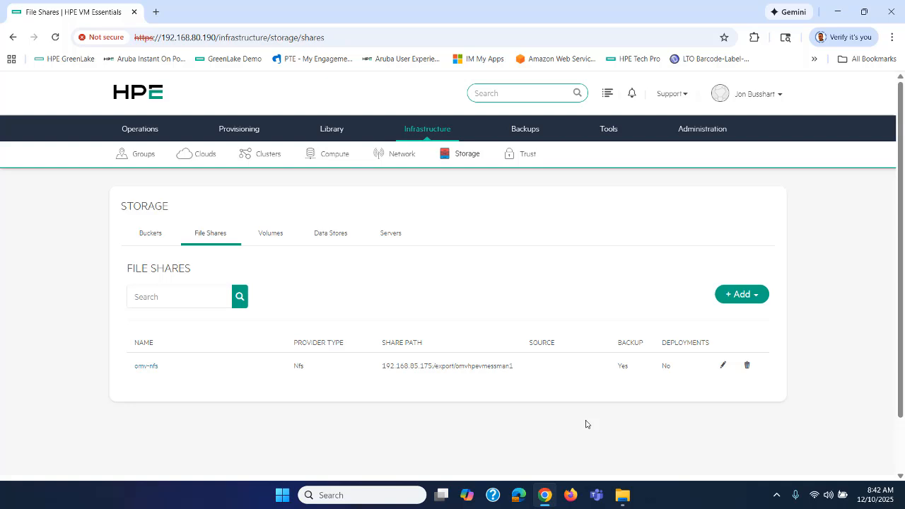
{"action": "mouse_move", "coordinate": [334, 126]}
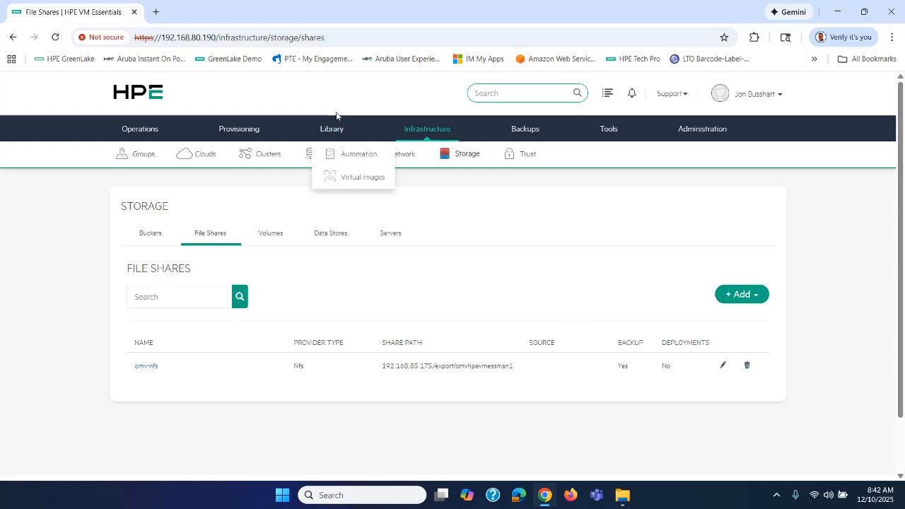
Visit Virtual Images, then scroll the Instances list down to W2K25-Snapshots
{"action": "left_click", "coordinate": [335, 176]}
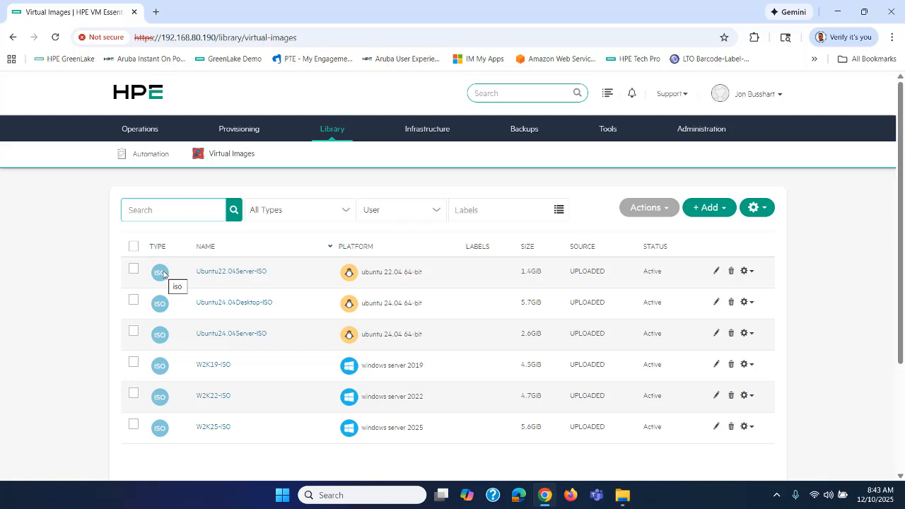
{"action": "mouse_move", "coordinate": [234, 130]}
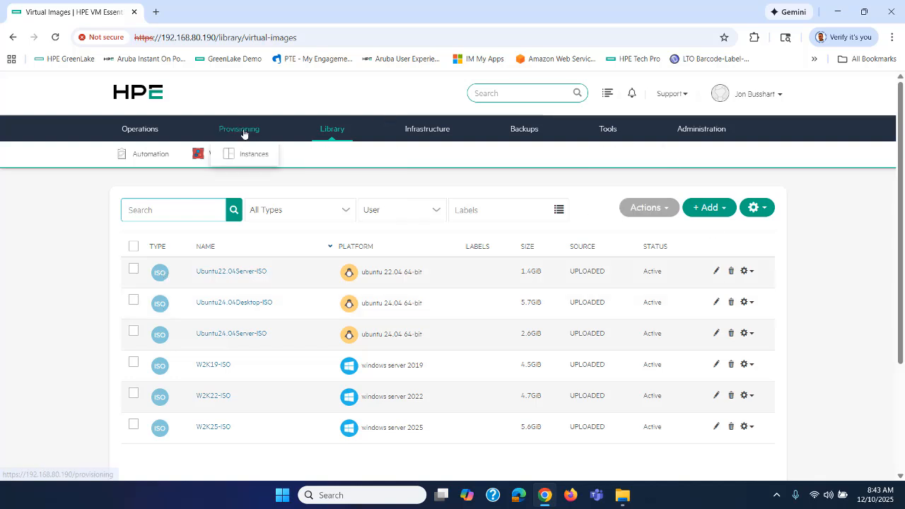
{"action": "left_click", "coordinate": [249, 155]}
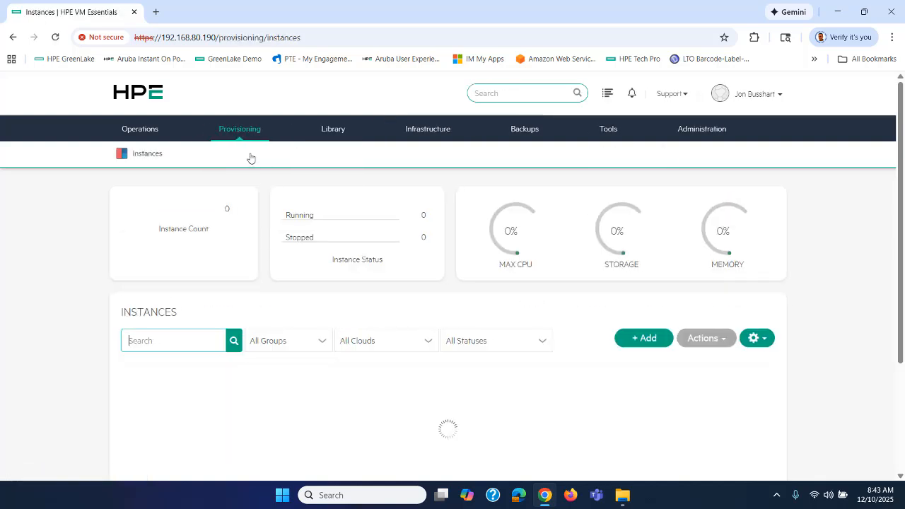
{"action": "scroll", "coordinate": [290, 262], "scroll_direction": "down", "scroll_amount": 7}
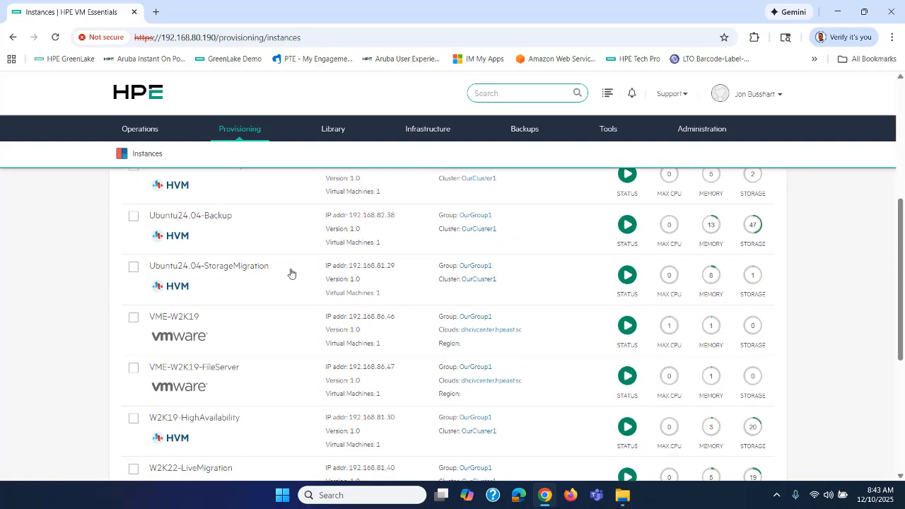
{"action": "scroll", "coordinate": [290, 273], "scroll_direction": "down", "scroll_amount": 2}
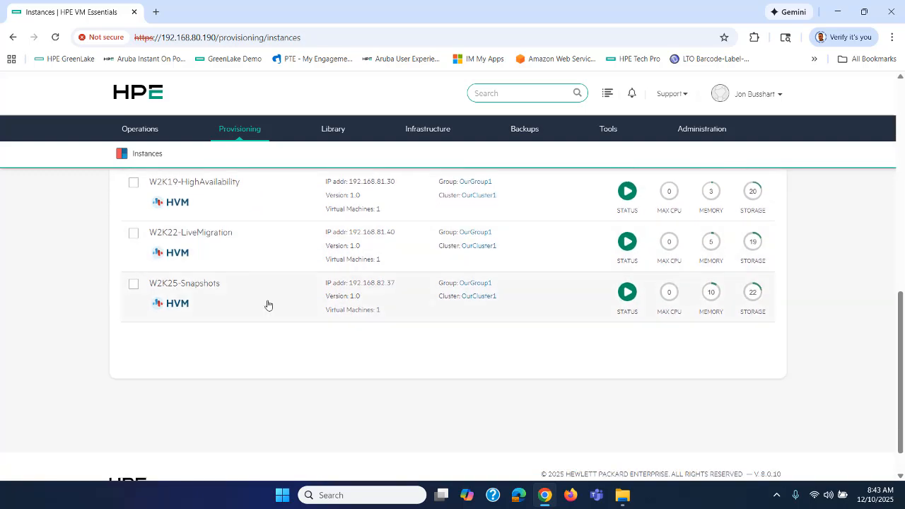
Open the W2K25-Snapshots instance and look over its Actions menu
{"action": "left_click", "coordinate": [182, 284]}
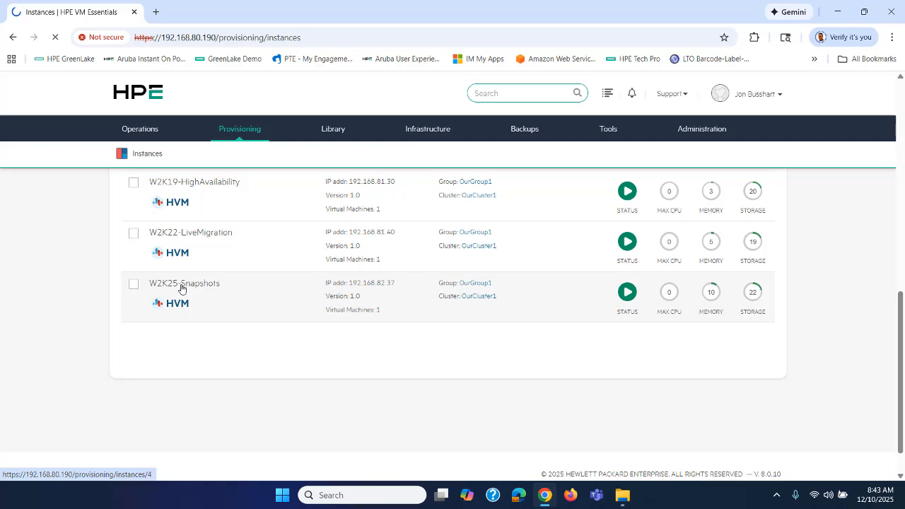
{"action": "scroll", "coordinate": [226, 332], "scroll_direction": "down", "scroll_amount": 2}
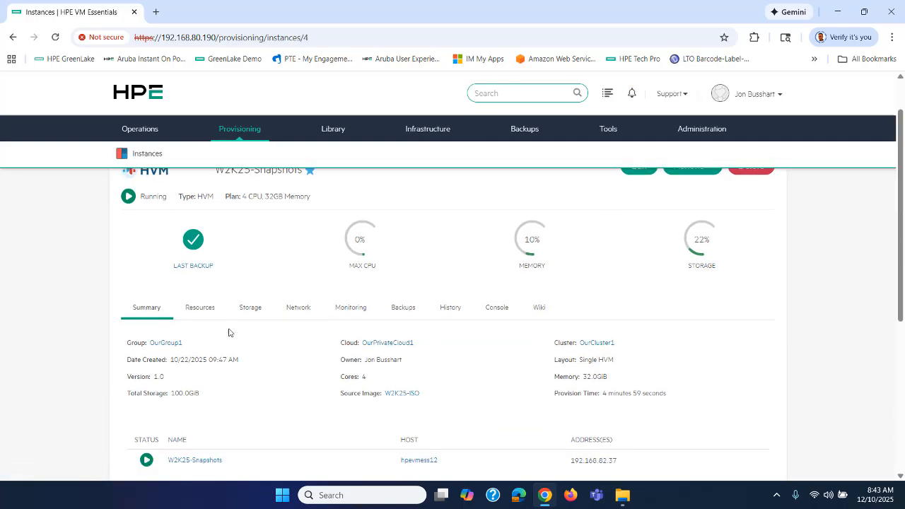
{"action": "scroll", "coordinate": [228, 332], "scroll_direction": "up", "scroll_amount": 2}
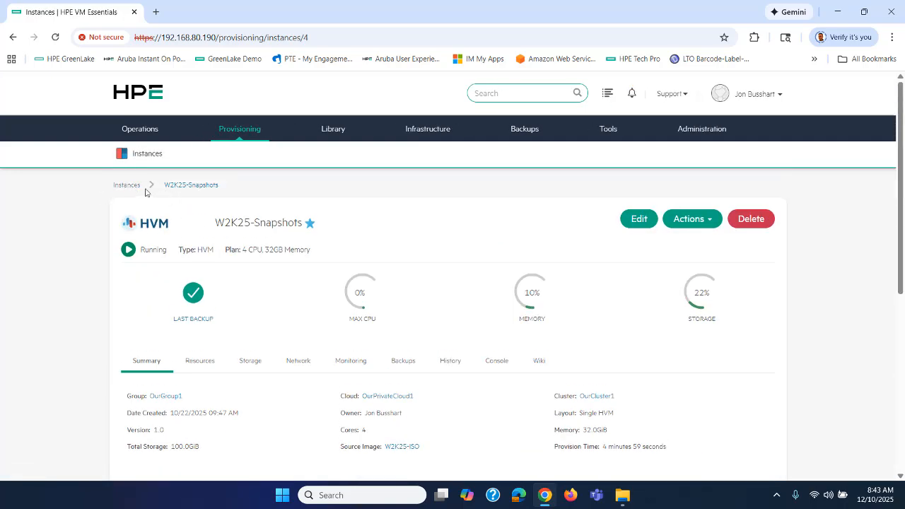
{"action": "scroll", "coordinate": [248, 288], "scroll_direction": "down", "scroll_amount": 2}
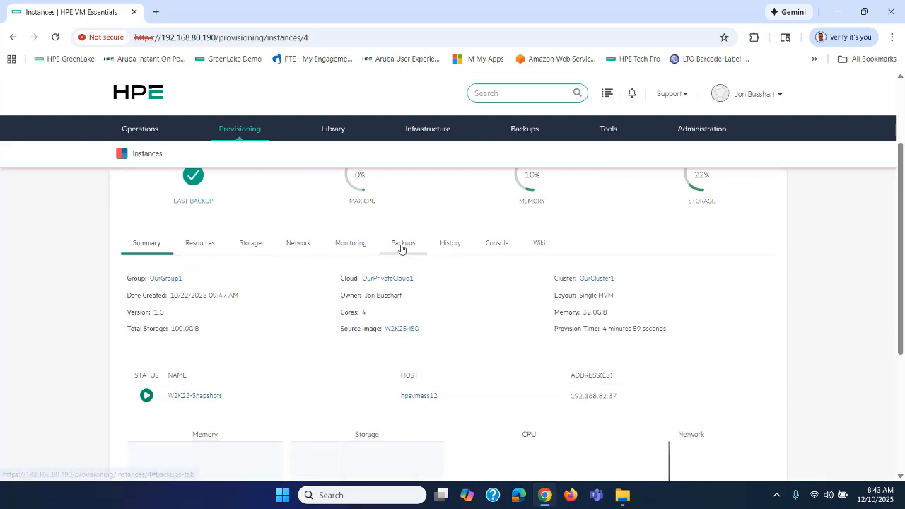
{"action": "scroll", "coordinate": [522, 282], "scroll_direction": "up", "scroll_amount": 2}
{"action": "left_click", "coordinate": [689, 221]}
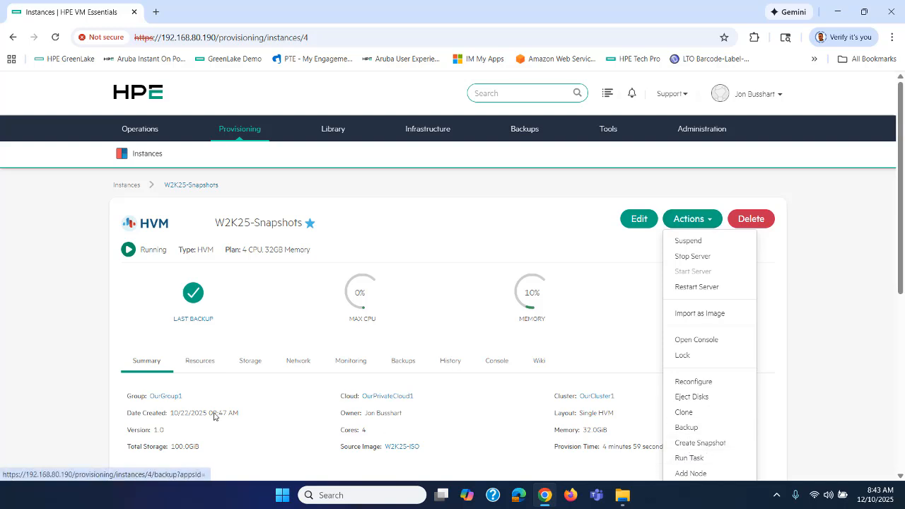
{"action": "left_click", "coordinate": [53, 351]}
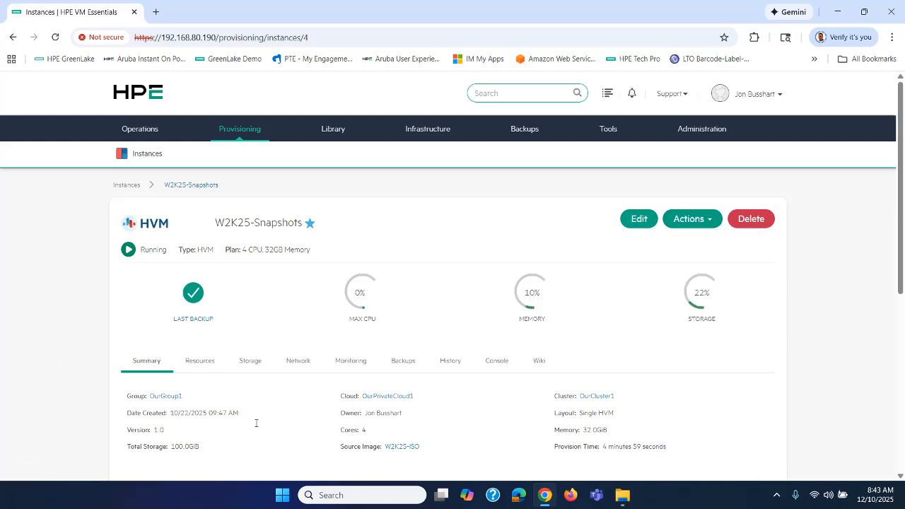
Review its Backups tab: two successful backups to omv-nfs (11.7 GB) and two snapshots
{"action": "left_click", "coordinate": [404, 362]}
{"action": "scroll", "coordinate": [488, 294], "scroll_direction": "down", "scroll_amount": 3}
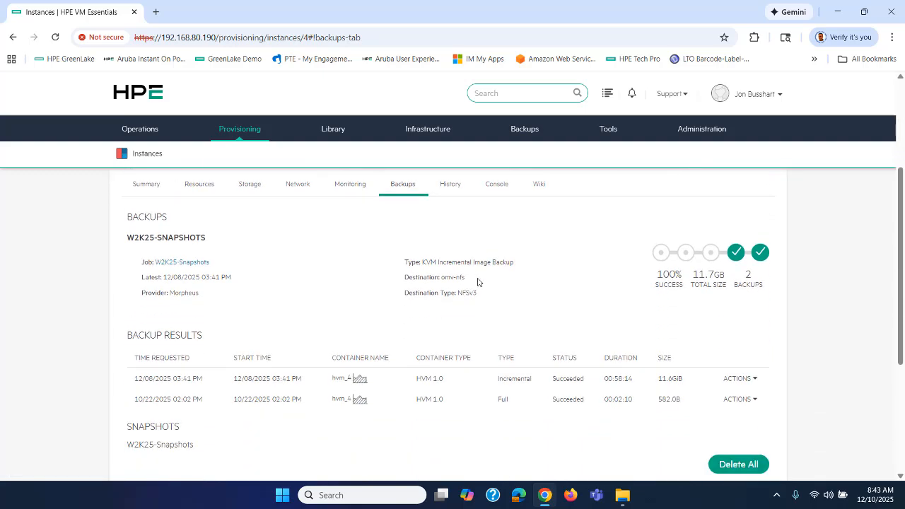
{"action": "scroll", "coordinate": [477, 282], "scroll_direction": "down", "scroll_amount": 1}
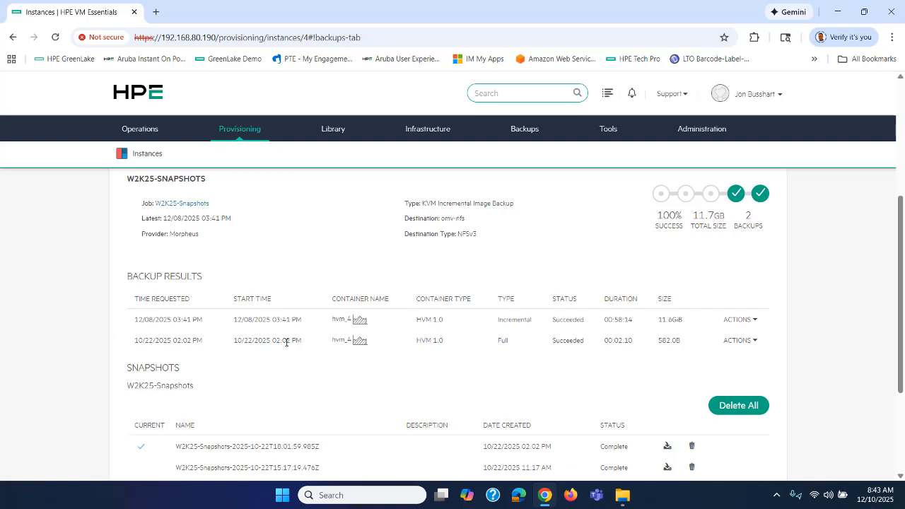
{"action": "scroll", "coordinate": [328, 403], "scroll_direction": "down", "scroll_amount": 1}
{"action": "scroll", "coordinate": [328, 403], "scroll_direction": "down", "scroll_amount": 2}
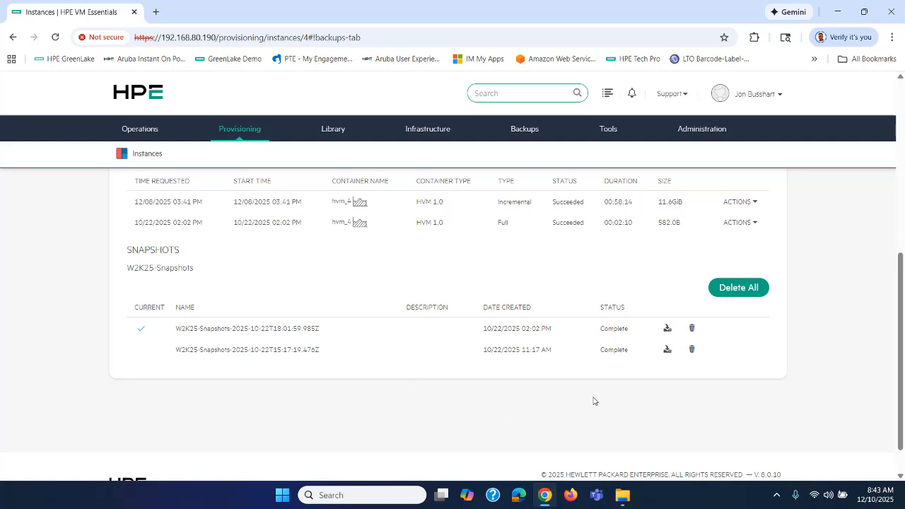
{"action": "scroll", "coordinate": [593, 401], "scroll_direction": "up", "scroll_amount": 5}
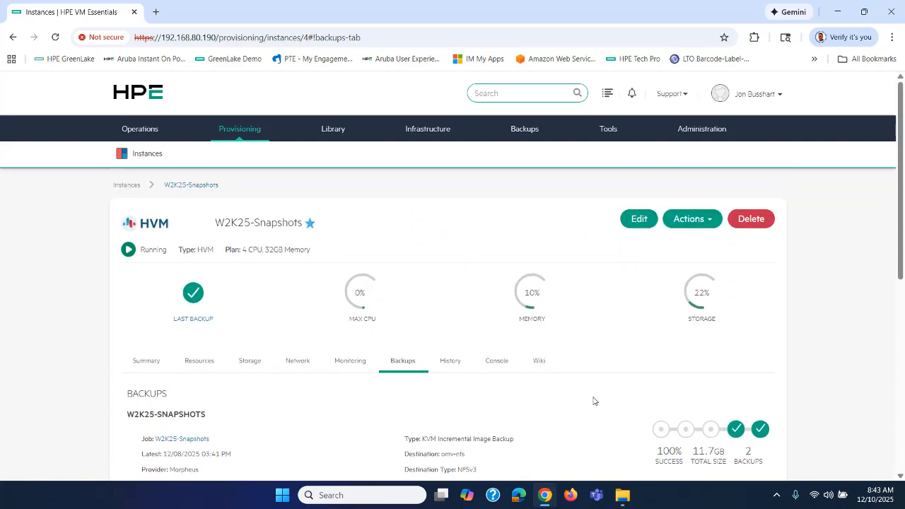
Create a snapshot of W2K25-Snapshots named IngramMicro
{"action": "left_click", "coordinate": [690, 219]}
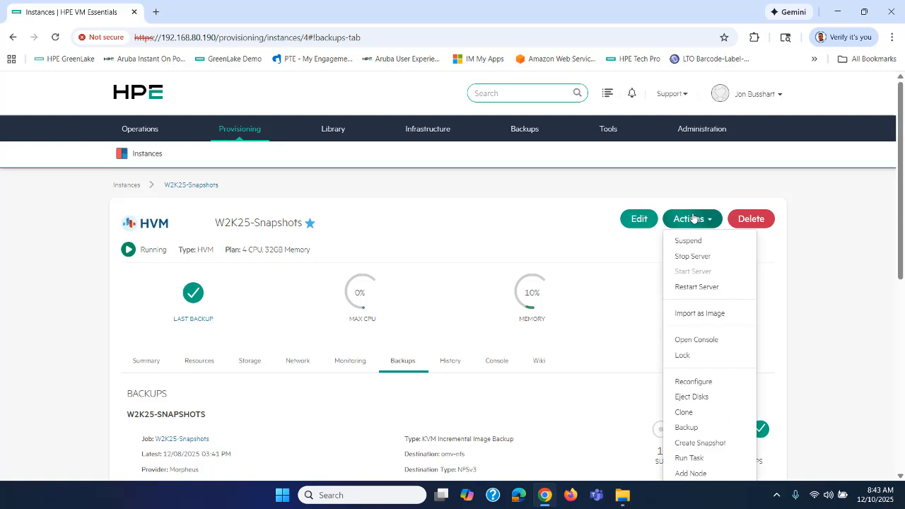
{"action": "left_click", "coordinate": [698, 442]}
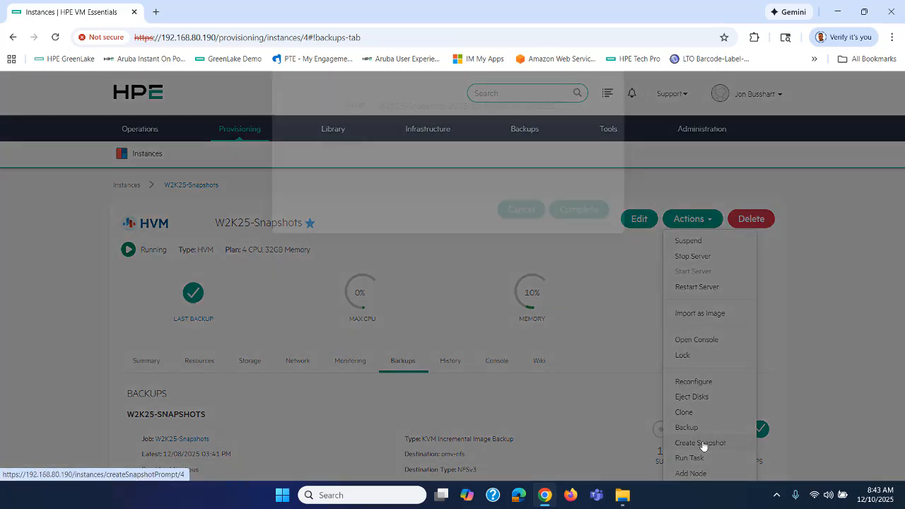
{"action": "left_click_drag", "start_coordinate": [554, 148], "coordinate": [315, 145]}
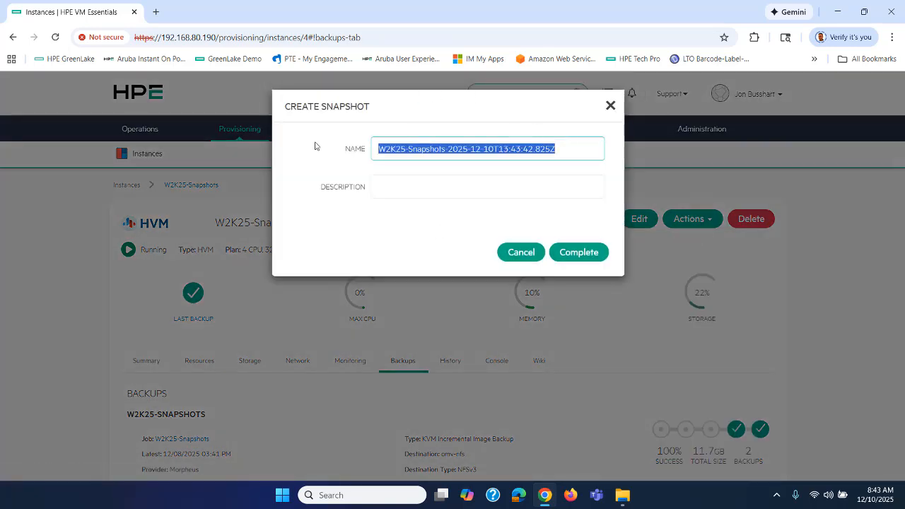
{"action": "key", "text": "BackSpace"}
{"action": "type", "text": "IngramMicro"}
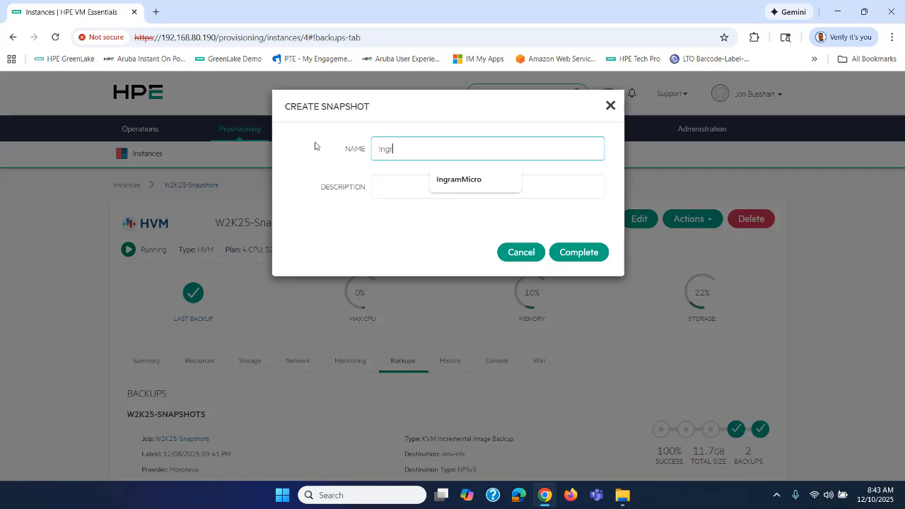
{"action": "left_click", "coordinate": [456, 179]}
{"action": "left_click", "coordinate": [573, 254]}
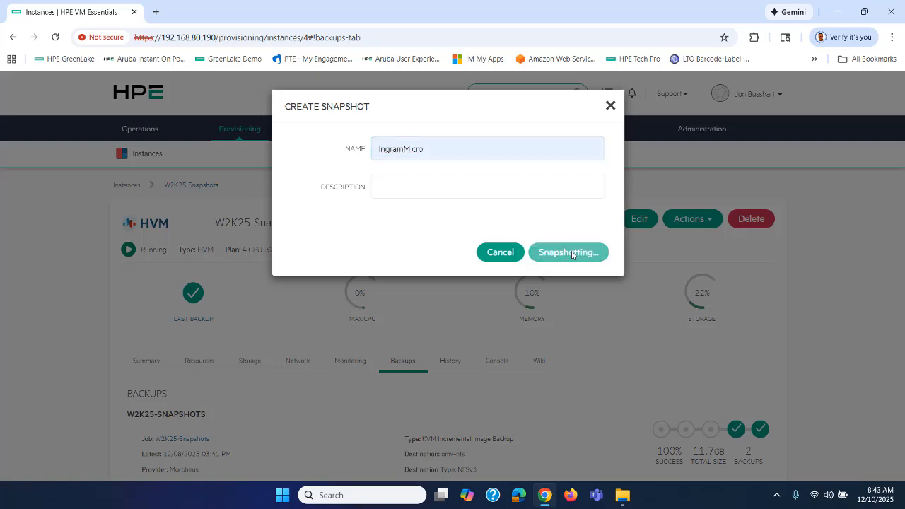
{"action": "scroll", "coordinate": [461, 227], "scroll_direction": "down", "scroll_amount": 1}
{"action": "scroll", "coordinate": [461, 228], "scroll_direction": "down", "scroll_amount": 3}
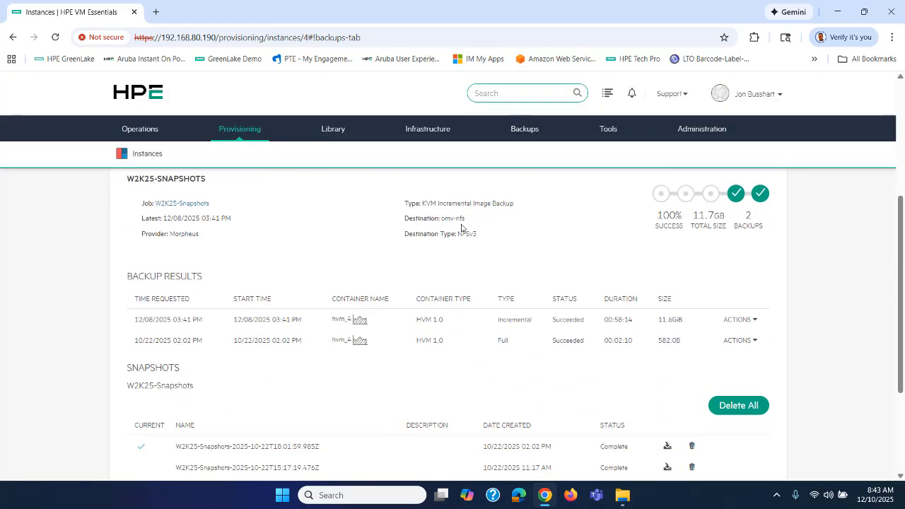
{"action": "scroll", "coordinate": [310, 368], "scroll_direction": "down", "scroll_amount": 1}
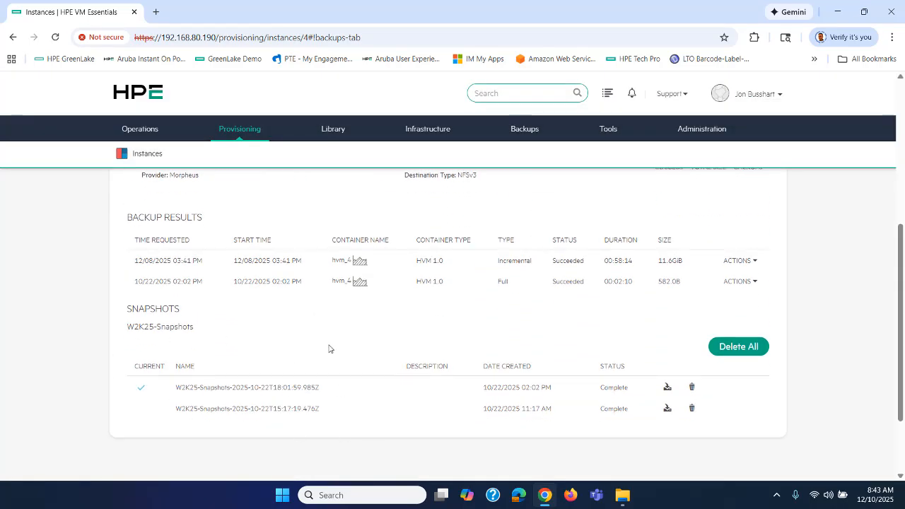
Reload the page and delete the IngramMicro snapshot
{"action": "left_click", "coordinate": [55, 37]}
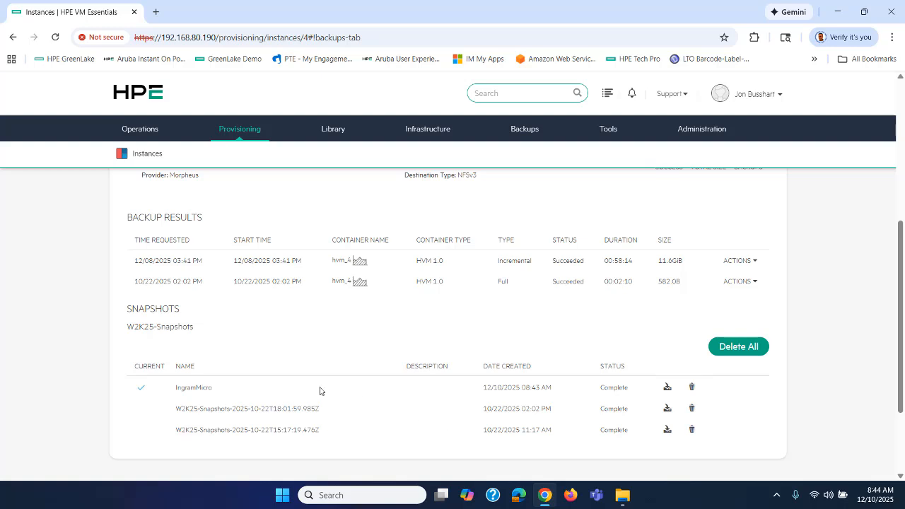
{"action": "left_click", "coordinate": [691, 389]}
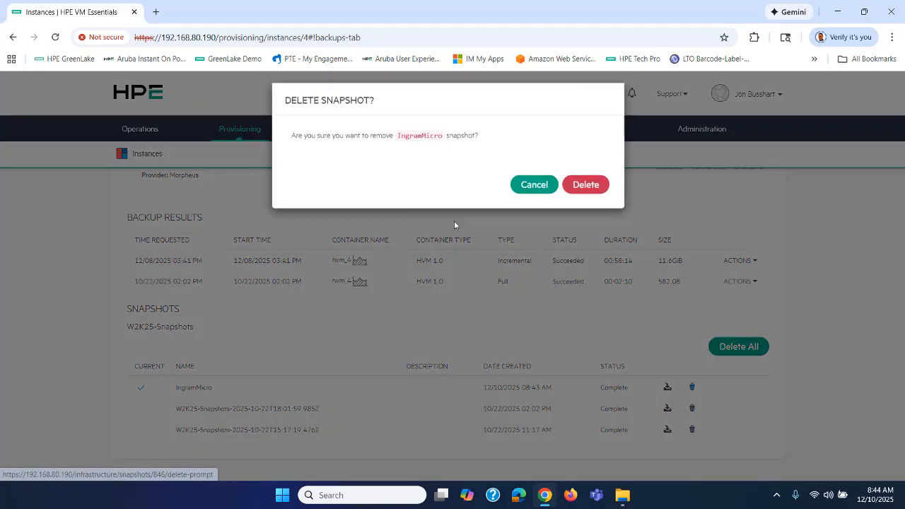
{"action": "left_click", "coordinate": [578, 191]}
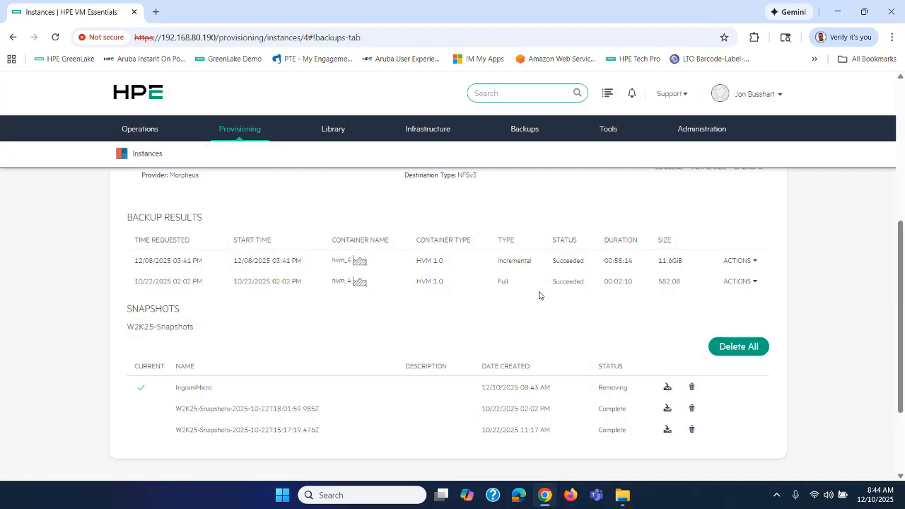
{"action": "left_click", "coordinate": [55, 36]}
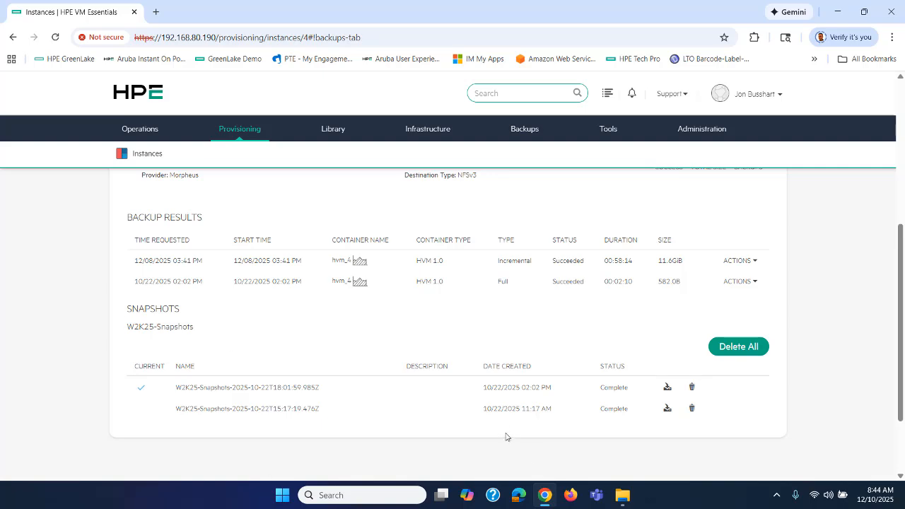
{"action": "scroll", "coordinate": [513, 438], "scroll_direction": "up", "scroll_amount": 3}
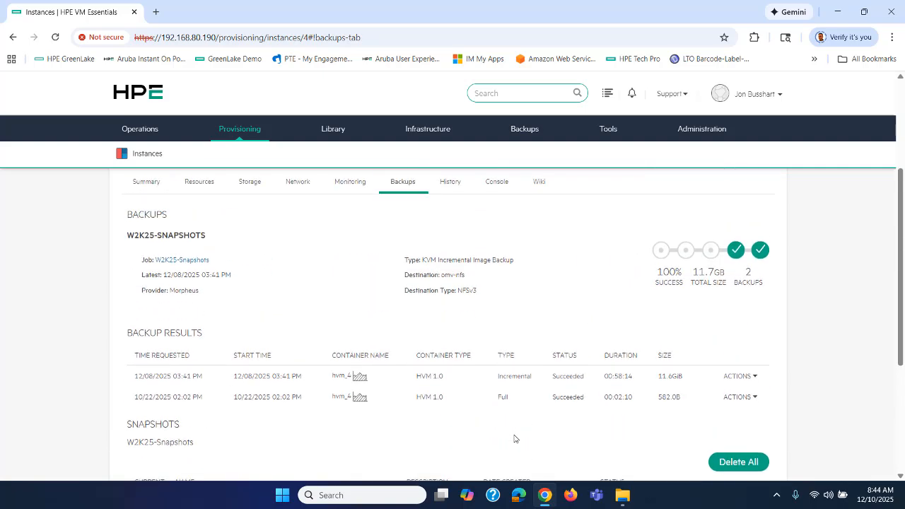
In the instance's remote console, select and delete a block of PDF icons on the desktop
{"action": "left_click", "coordinate": [497, 302]}
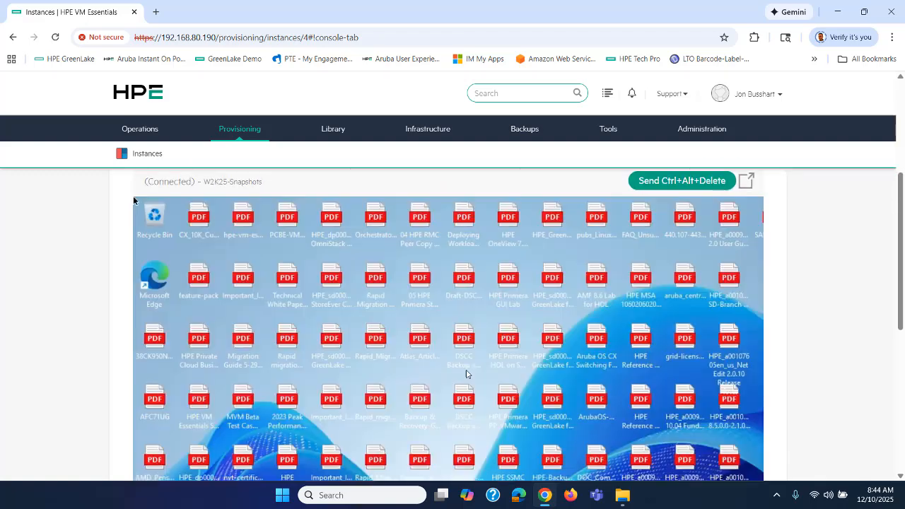
{"action": "left_click_drag", "start_coordinate": [902, 218], "coordinate": [904, 293]}
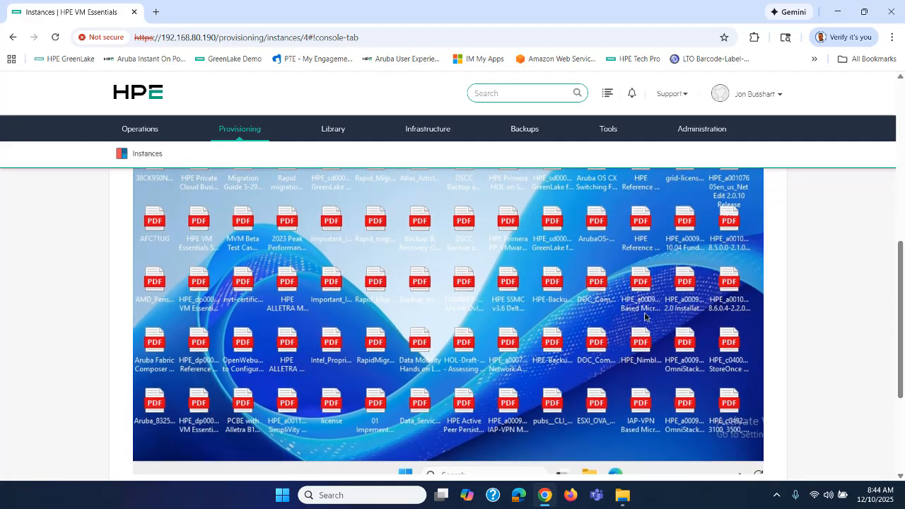
{"action": "left_click_drag", "start_coordinate": [722, 447], "coordinate": [151, 198]}
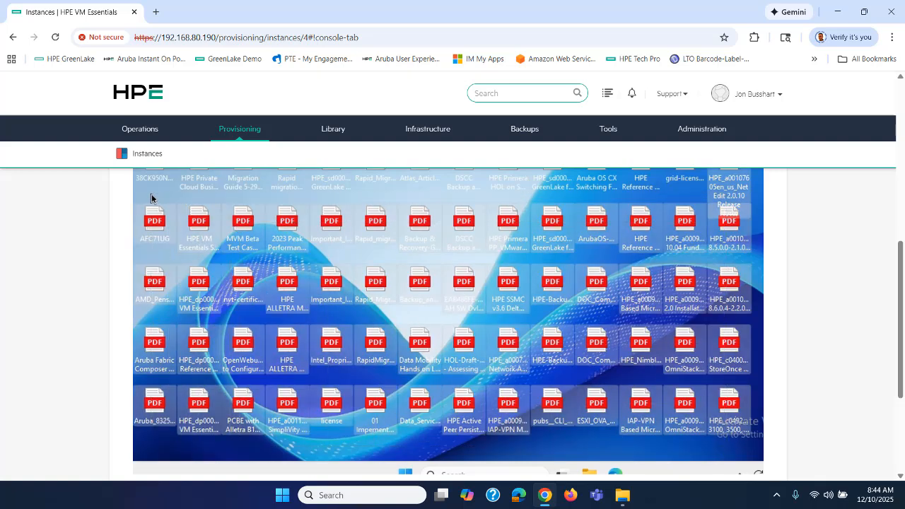
{"action": "key", "text": "Delete"}
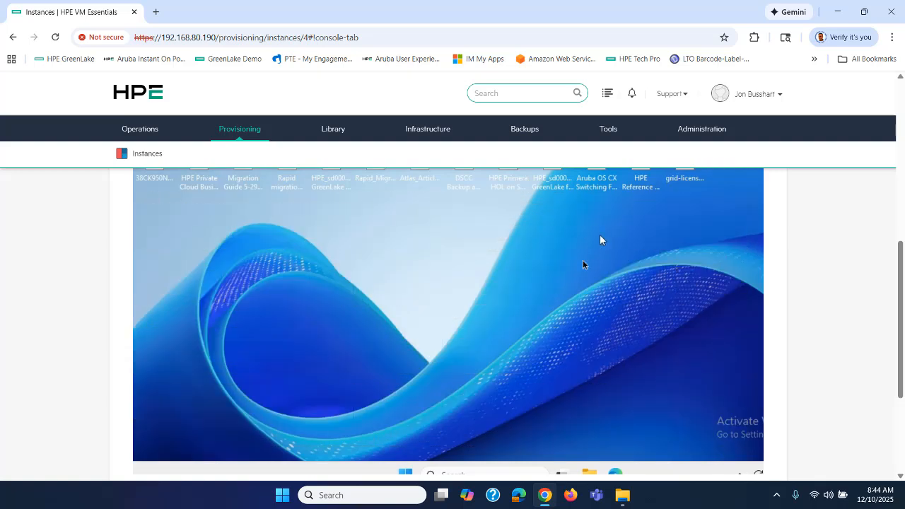
Delete more PDF icons, leaving only the first four columns, then go back to the instance page
{"action": "scroll", "coordinate": [902, 276], "scroll_direction": "up", "scroll_amount": 2}
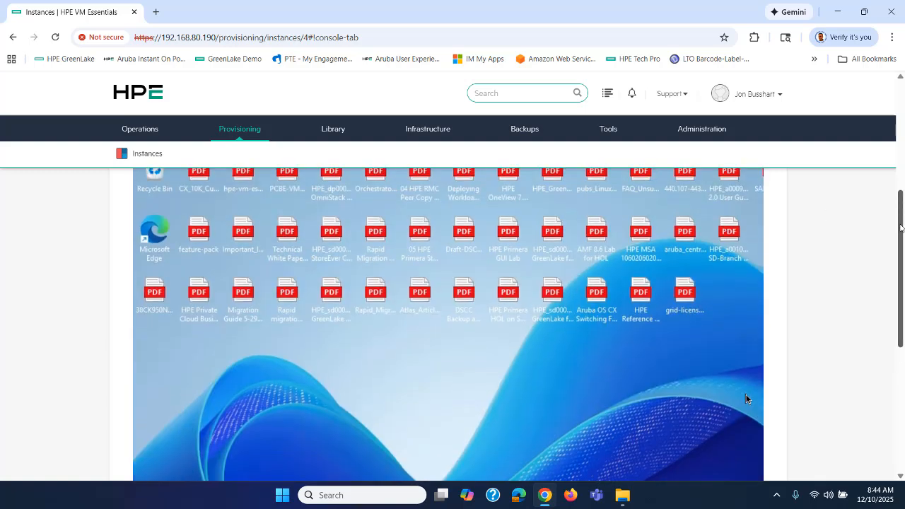
{"action": "scroll", "coordinate": [902, 256], "scroll_direction": "up", "scroll_amount": 1}
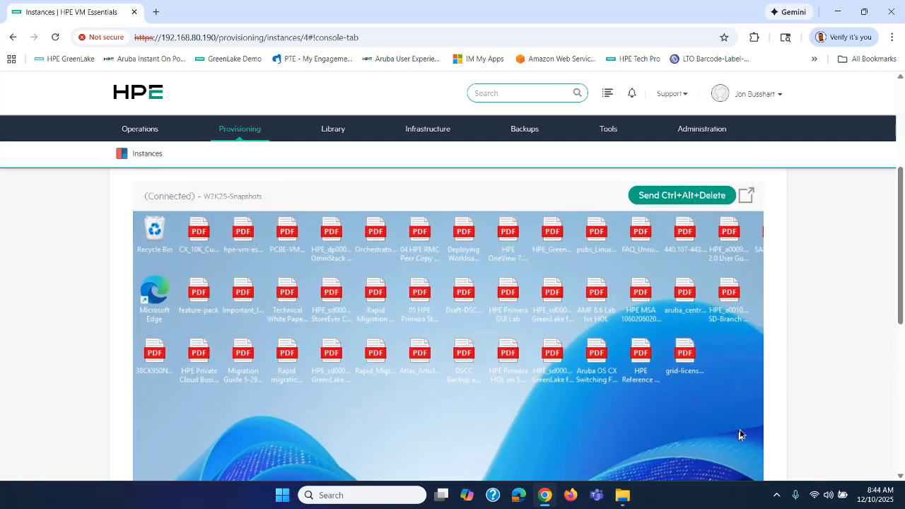
{"action": "left_click_drag", "start_coordinate": [728, 409], "coordinate": [321, 218]}
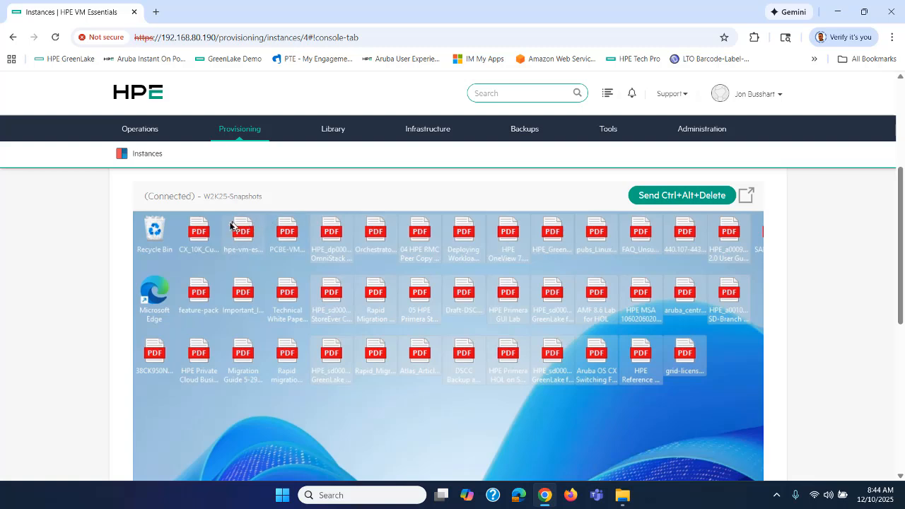
{"action": "key", "text": "Delete"}
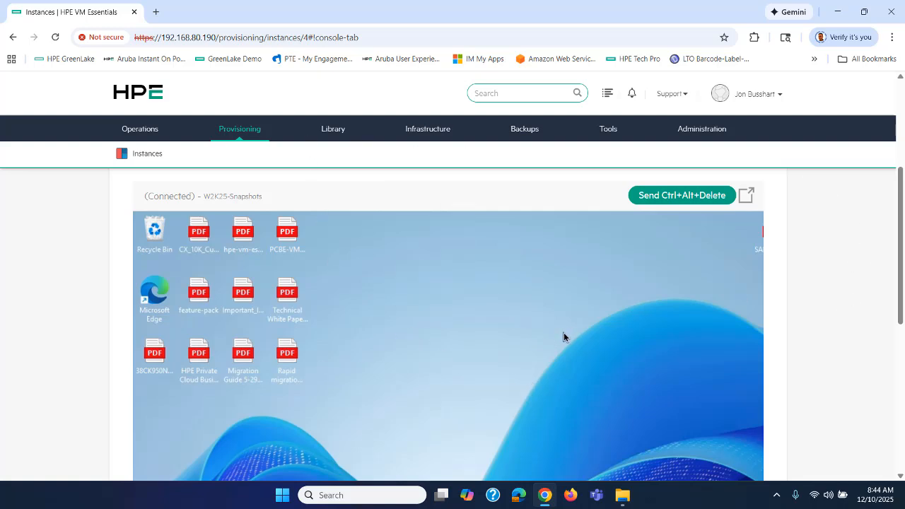
{"action": "mouse_move", "coordinate": [227, 128]}
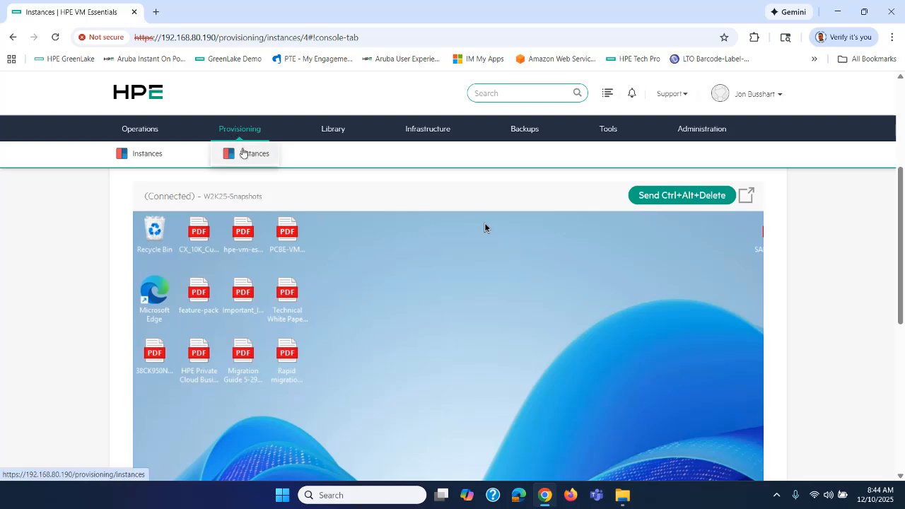
{"action": "left_click", "coordinate": [243, 154]}
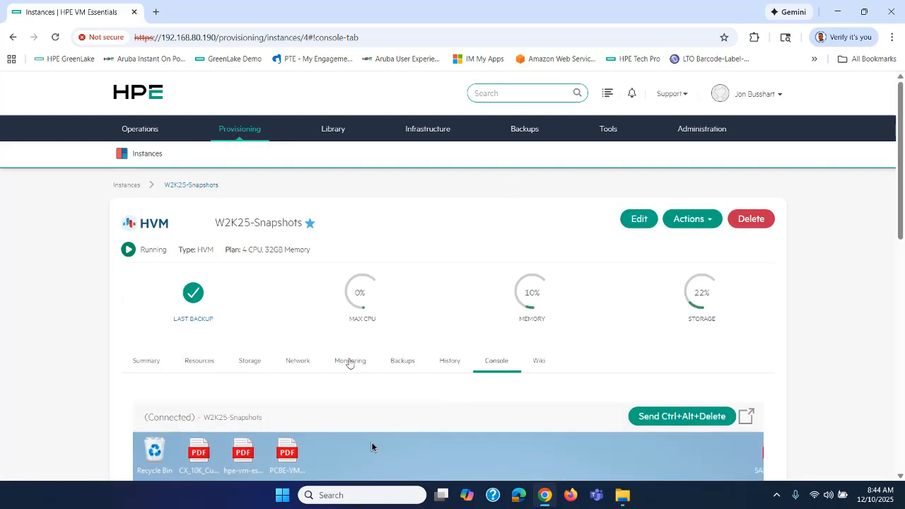
From the Backups tab, revert W2K25-Snapshots to an earlier snapshot
{"action": "left_click", "coordinate": [398, 361]}
{"action": "scroll", "coordinate": [377, 356], "scroll_direction": "down", "scroll_amount": 6}
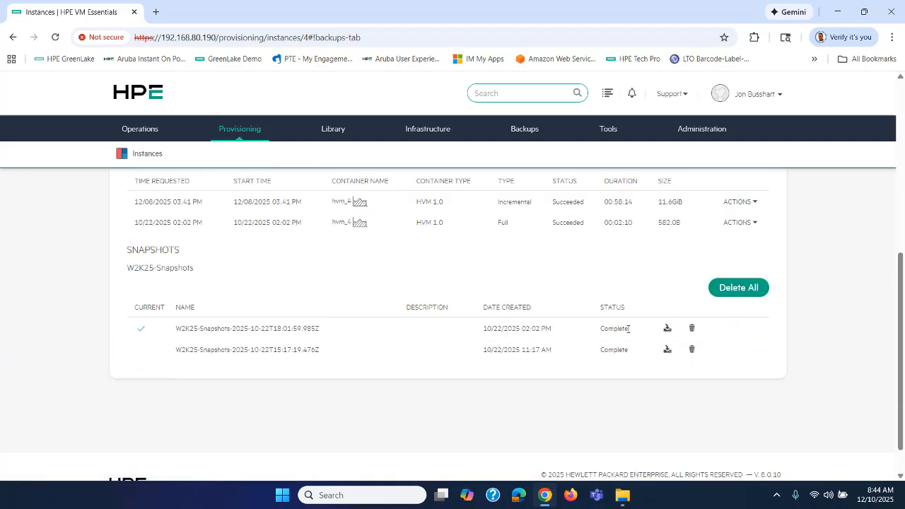
{"action": "left_click", "coordinate": [667, 331]}
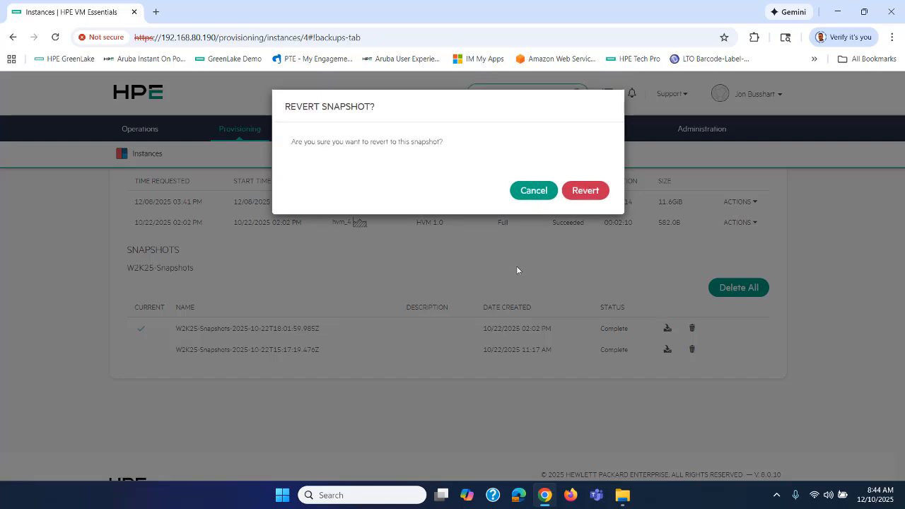
{"action": "left_click", "coordinate": [582, 192]}
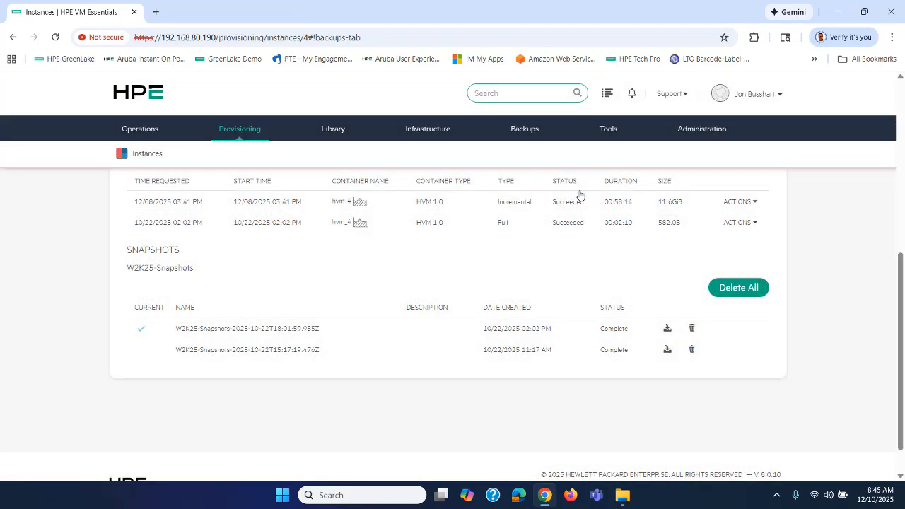
Reload and check the running revert in recent activity and the instance's History
{"action": "scroll", "coordinate": [518, 297], "scroll_direction": "up", "scroll_amount": 10}
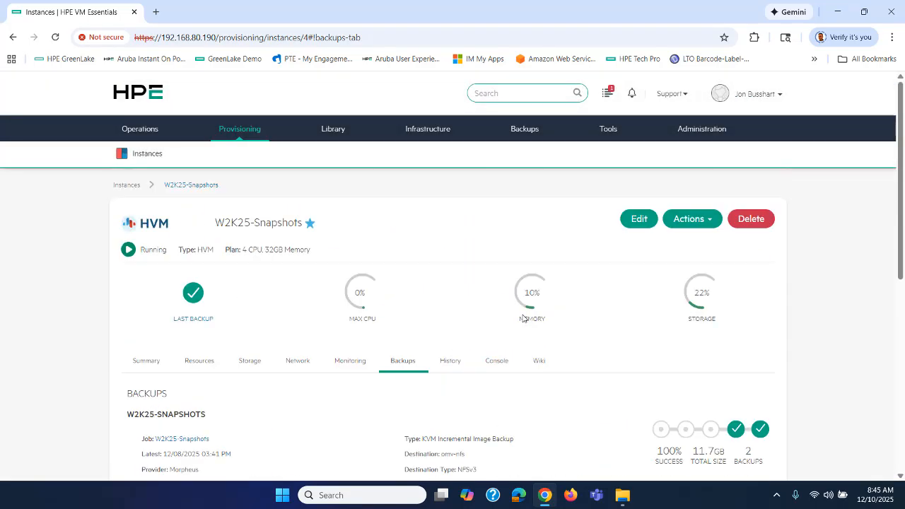
{"action": "left_click", "coordinate": [55, 40]}
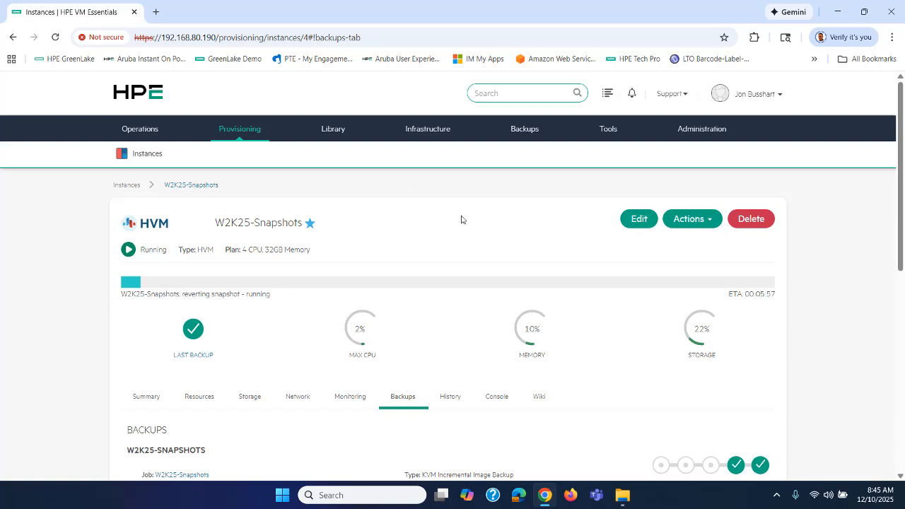
{"action": "left_click", "coordinate": [606, 93]}
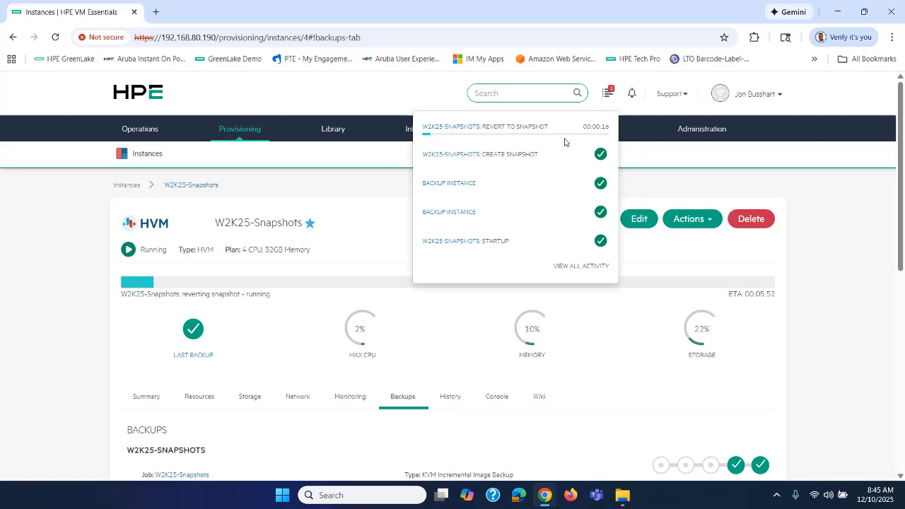
{"action": "left_click", "coordinate": [298, 331]}
{"action": "scroll", "coordinate": [303, 344], "scroll_direction": "down", "scroll_amount": 2}
{"action": "left_click", "coordinate": [453, 283]}
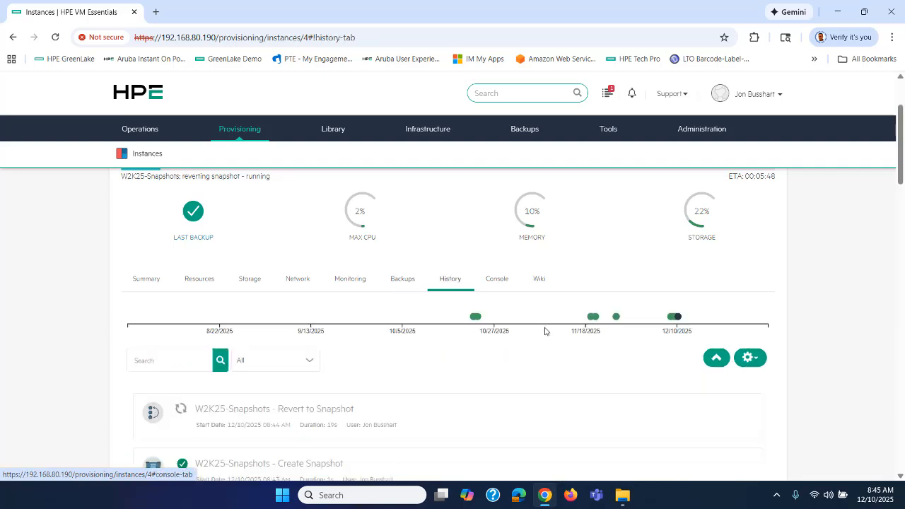
{"action": "scroll", "coordinate": [545, 331], "scroll_direction": "down", "scroll_amount": 2}
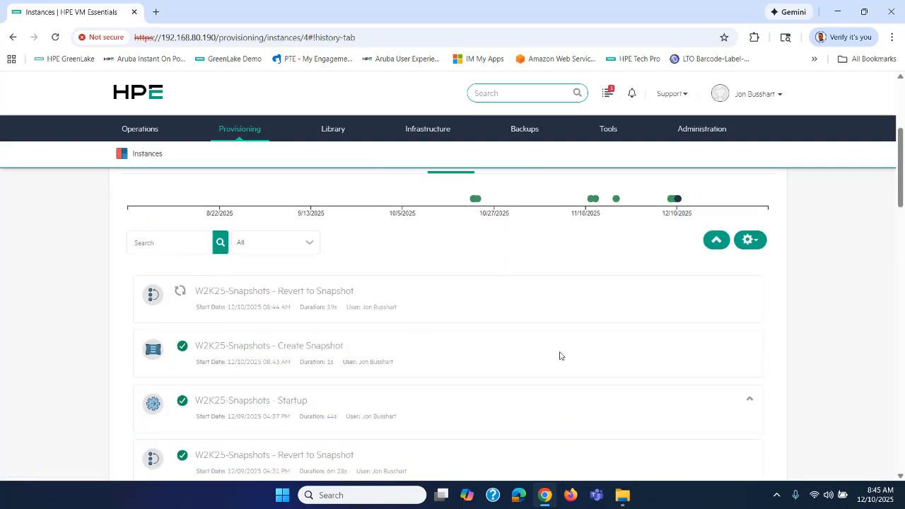
{"action": "scroll", "coordinate": [559, 356], "scroll_direction": "up", "scroll_amount": 4}
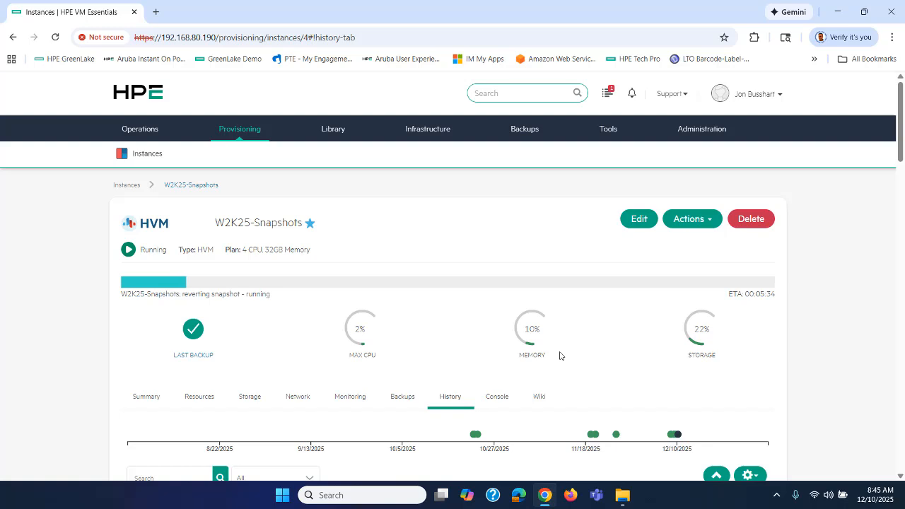
Open the Ubuntu24.04-Backup instance from the Instances list
{"action": "mouse_move", "coordinate": [256, 135]}
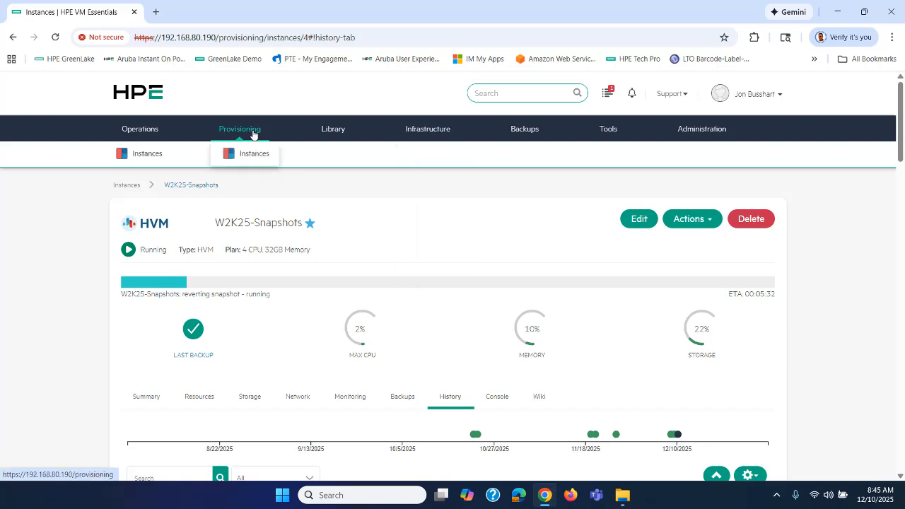
{"action": "left_click", "coordinate": [244, 154]}
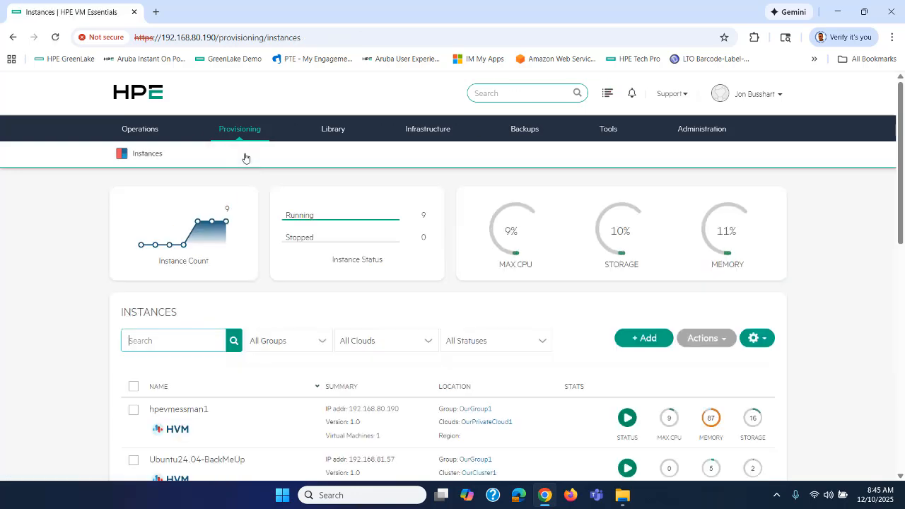
{"action": "scroll", "coordinate": [339, 282], "scroll_direction": "down", "scroll_amount": 3}
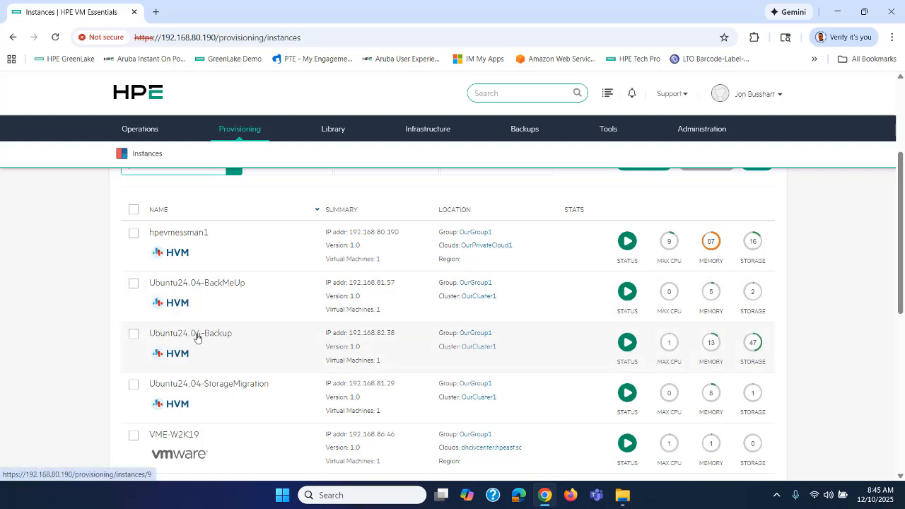
{"action": "left_click", "coordinate": [295, 351]}
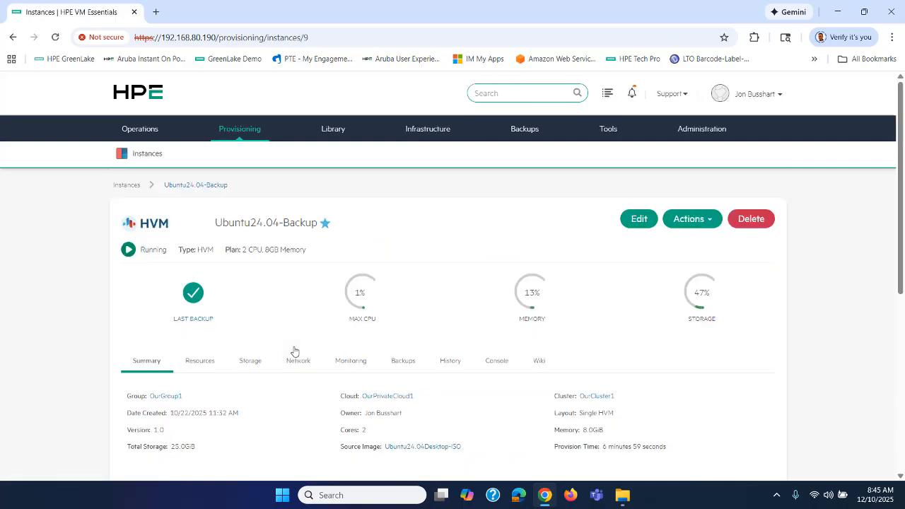
Review its Backups tab: seven succeeded backups to omv-nfs, 12/03–12/09/2025, totalling 7.23GB
{"action": "scroll", "coordinate": [495, 427], "scroll_direction": "down", "scroll_amount": 1}
{"action": "scroll", "coordinate": [459, 353], "scroll_direction": "down", "scroll_amount": 1}
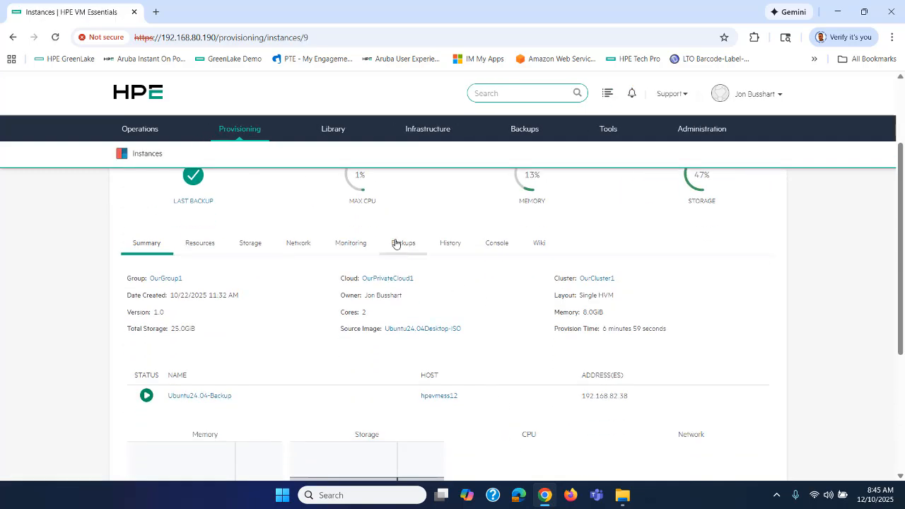
{"action": "left_click", "coordinate": [400, 241]}
{"action": "scroll", "coordinate": [436, 300], "scroll_direction": "down", "scroll_amount": 1}
{"action": "scroll", "coordinate": [398, 313], "scroll_direction": "down", "scroll_amount": 2}
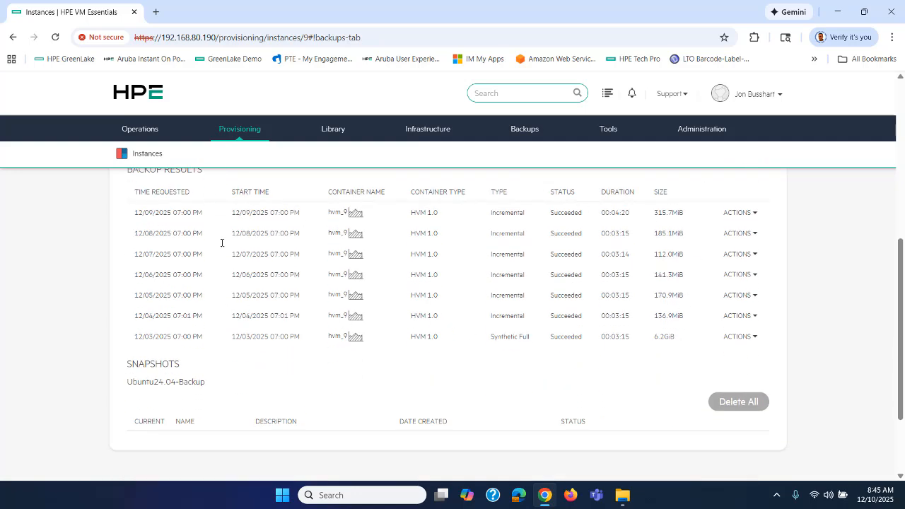
{"action": "scroll", "coordinate": [394, 343], "scroll_direction": "up", "scroll_amount": 2}
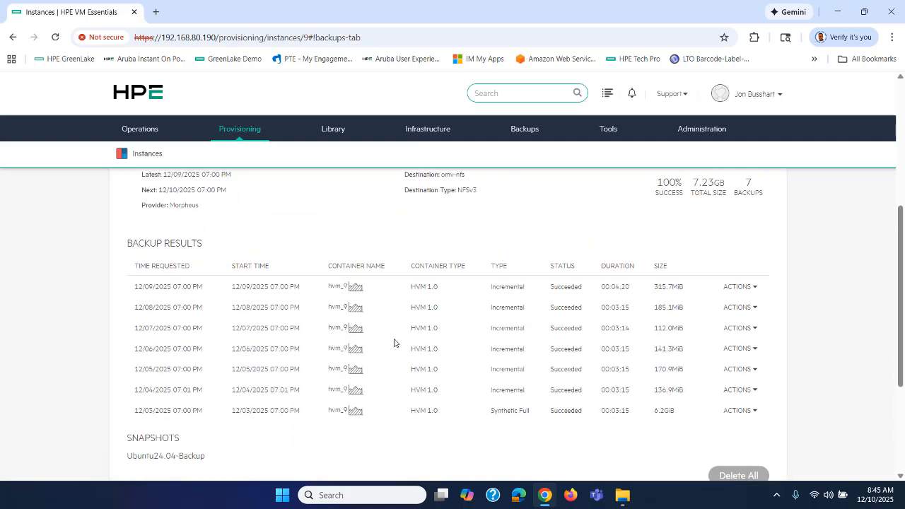
Start downloading the 12/09 backup, then cancel backup.61.zip in Chrome's download panel
{"action": "left_click", "coordinate": [742, 330]}
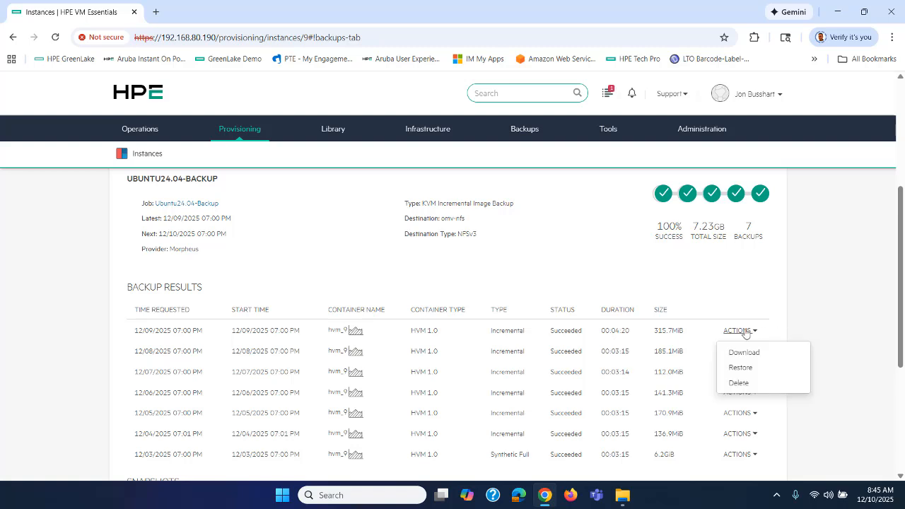
{"action": "left_click", "coordinate": [746, 355]}
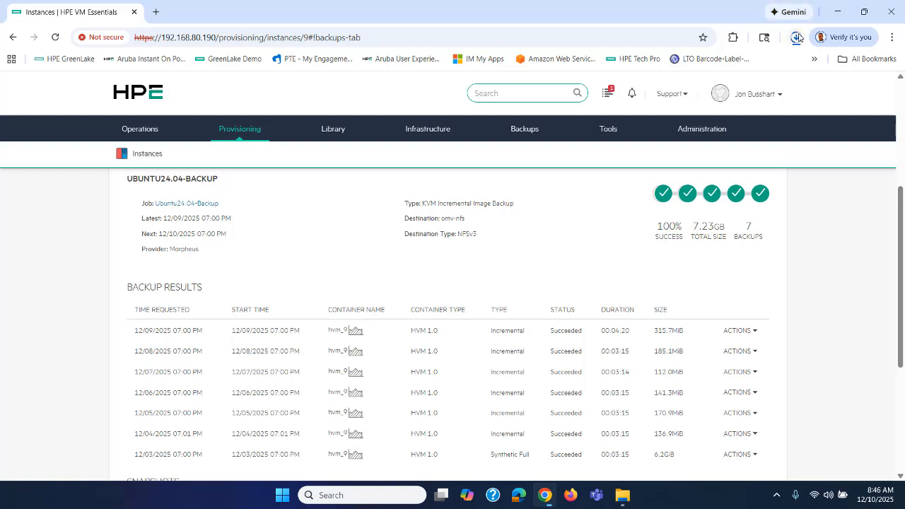
{"action": "left_click", "coordinate": [796, 39]}
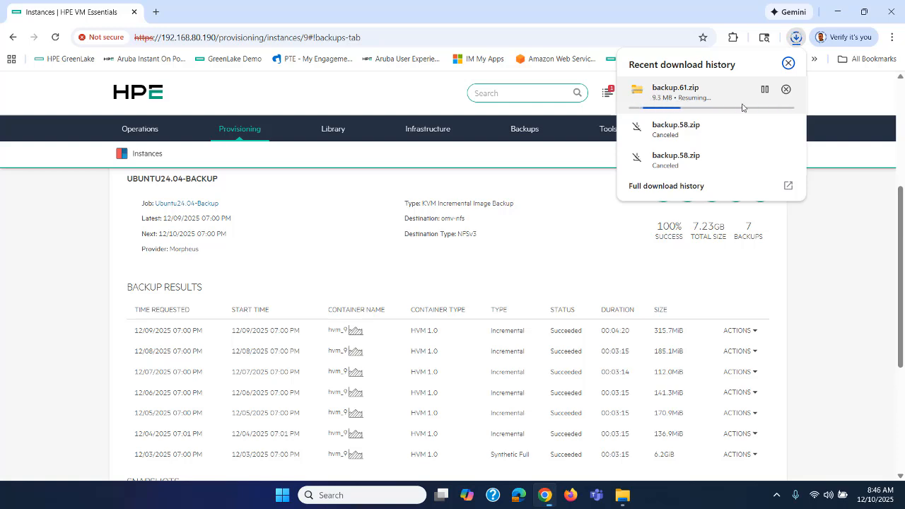
{"action": "left_click", "coordinate": [783, 93]}
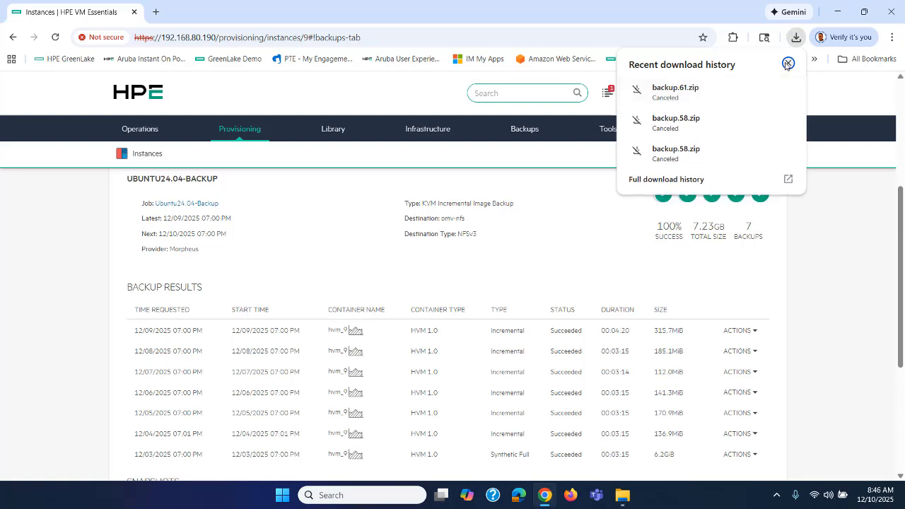
{"action": "left_click", "coordinate": [670, 417]}
Inspect backup.40.zip in the Backup folder (QCOW2 disk image and metadata.json), then close it
{"action": "left_click", "coordinate": [622, 495]}
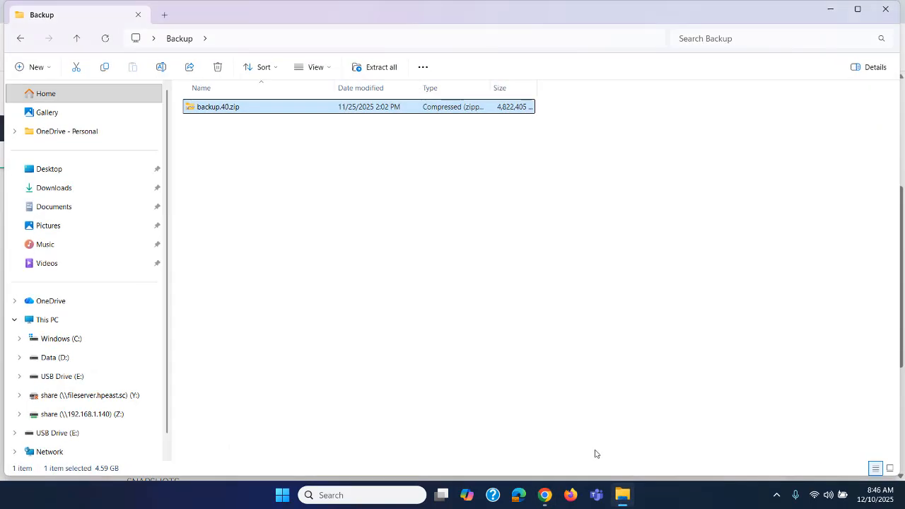
{"action": "double_click", "coordinate": [229, 110]}
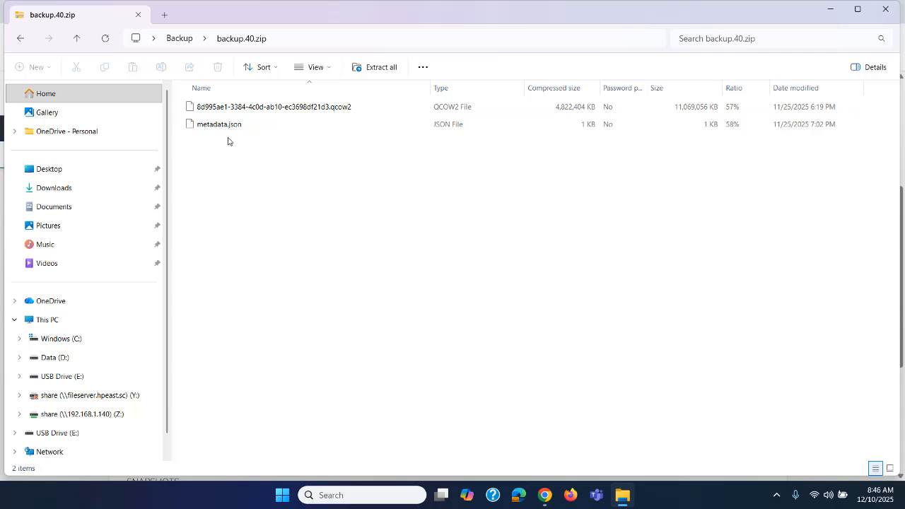
{"action": "left_click", "coordinate": [138, 14]}
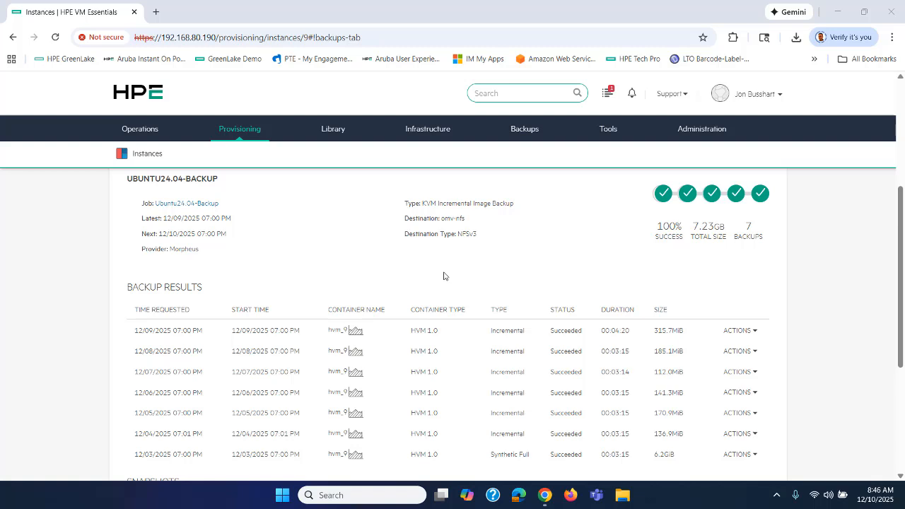
Open the restore dialog for the latest backup and close it without restoring
{"action": "left_click", "coordinate": [743, 334]}
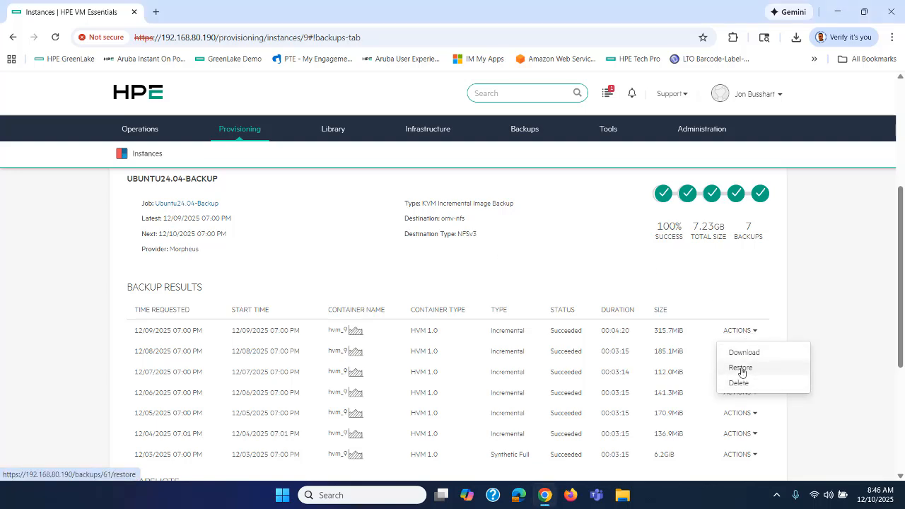
{"action": "left_click", "coordinate": [739, 369]}
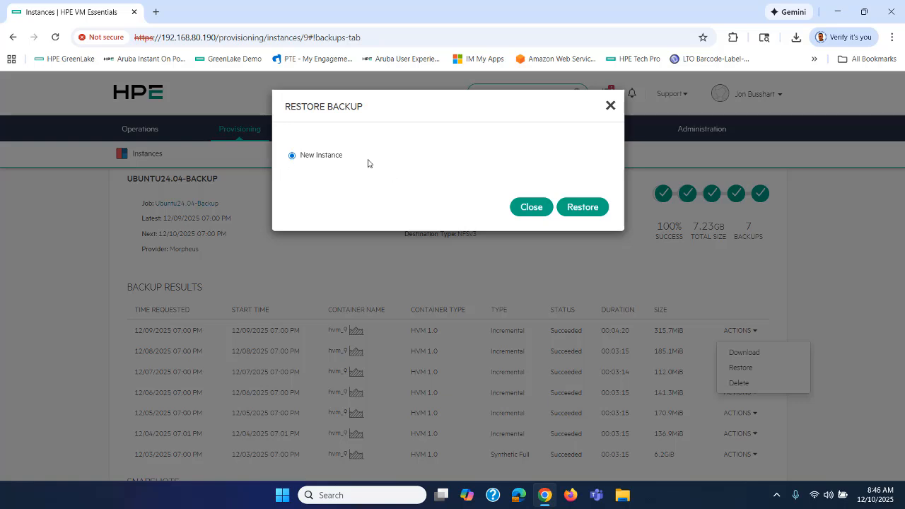
{"action": "left_click", "coordinate": [530, 206]}
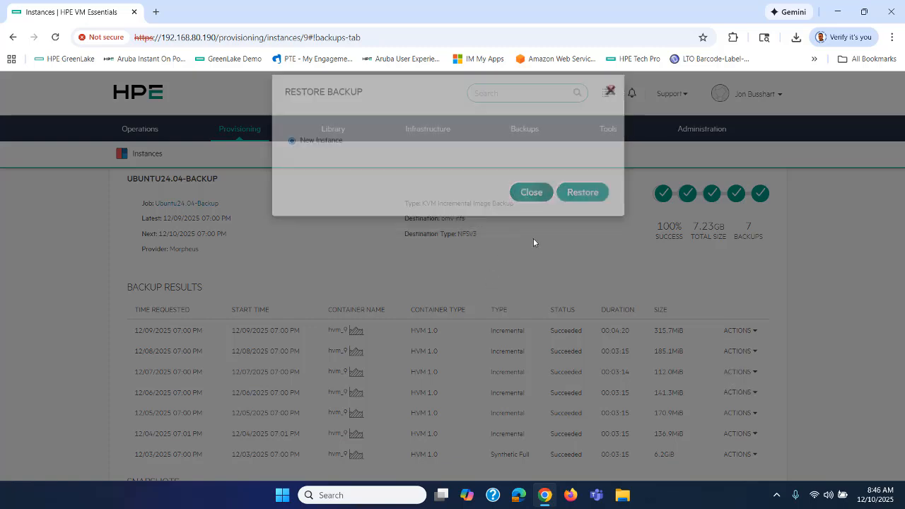
{"action": "scroll", "coordinate": [538, 366], "scroll_direction": "down", "scroll_amount": 2}
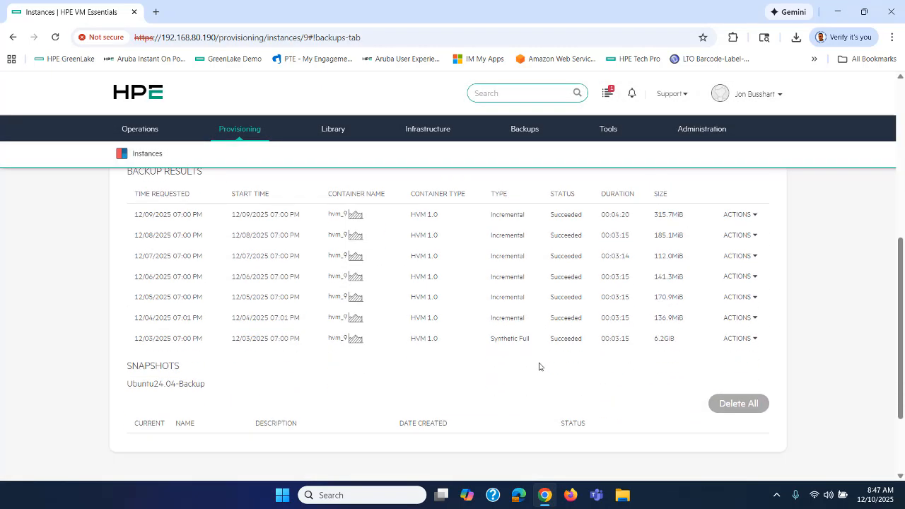
{"action": "scroll", "coordinate": [539, 366], "scroll_direction": "up", "scroll_amount": 5}
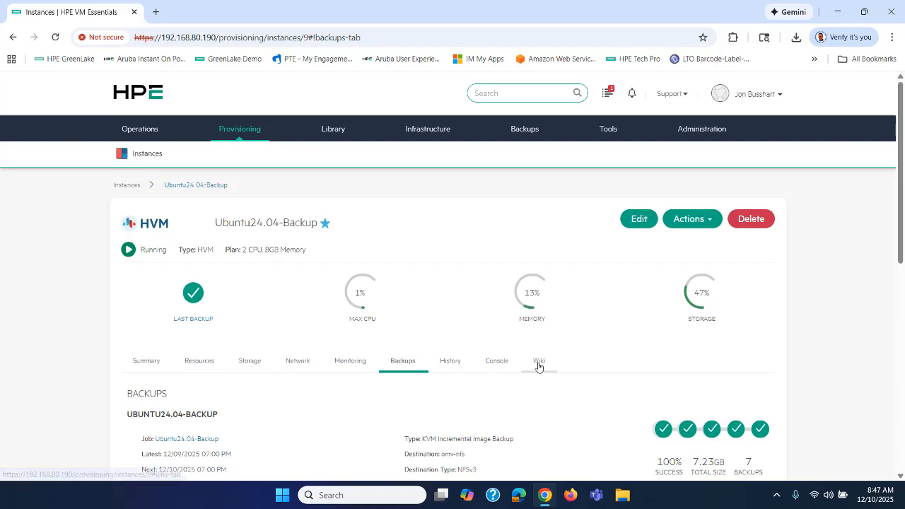
Return to the Provisioning Instances list
{"action": "mouse_move", "coordinate": [236, 133]}
{"action": "left_click", "coordinate": [253, 156]}
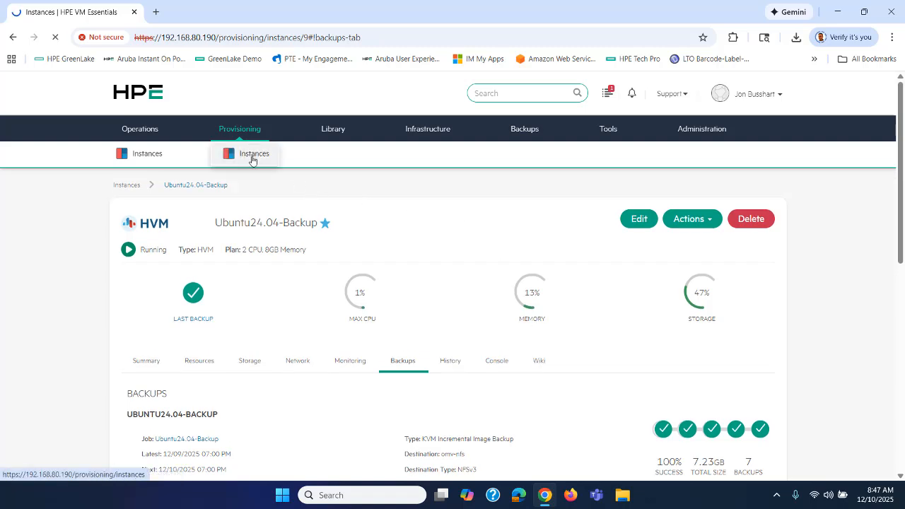
{"action": "scroll", "coordinate": [256, 359], "scroll_direction": "down", "scroll_amount": 2}
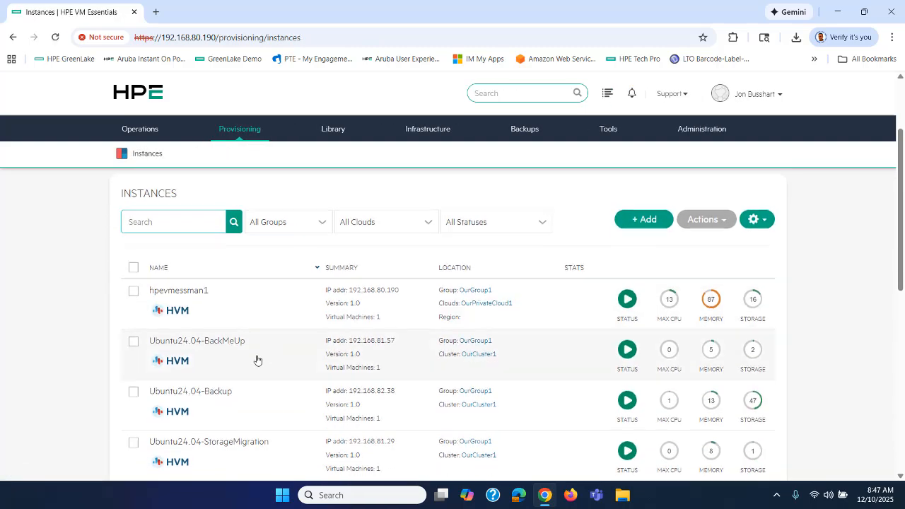
Open Ubuntu24.04-BackMeUp and view its Backups tab, which shows no backups configured
{"action": "scroll", "coordinate": [257, 359], "scroll_direction": "down", "scroll_amount": 1}
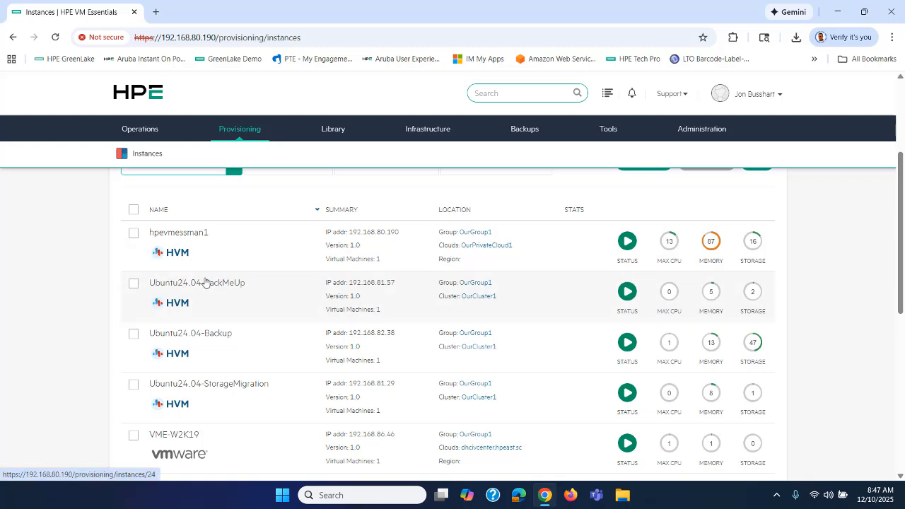
{"action": "left_click", "coordinate": [205, 282]}
{"action": "scroll", "coordinate": [212, 275], "scroll_direction": "down", "scroll_amount": 2}
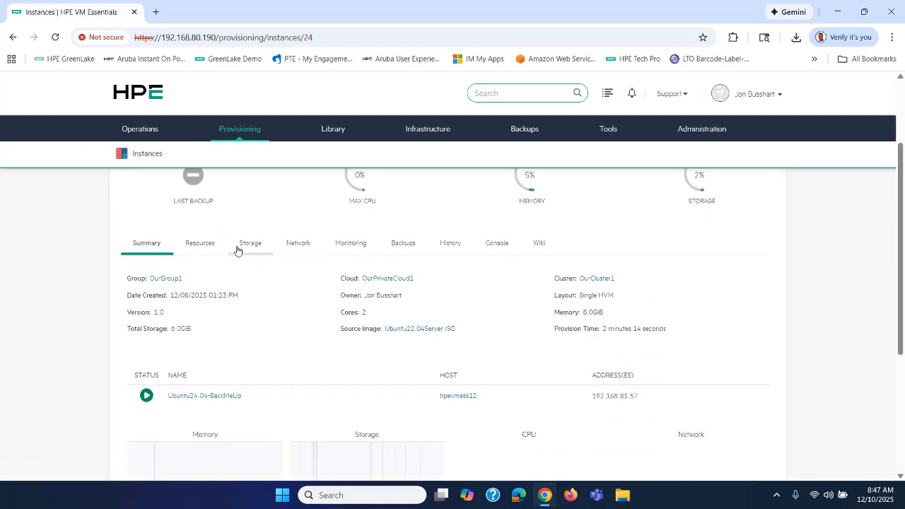
{"action": "left_click", "coordinate": [404, 245]}
{"action": "scroll", "coordinate": [536, 297], "scroll_direction": "down", "scroll_amount": 1}
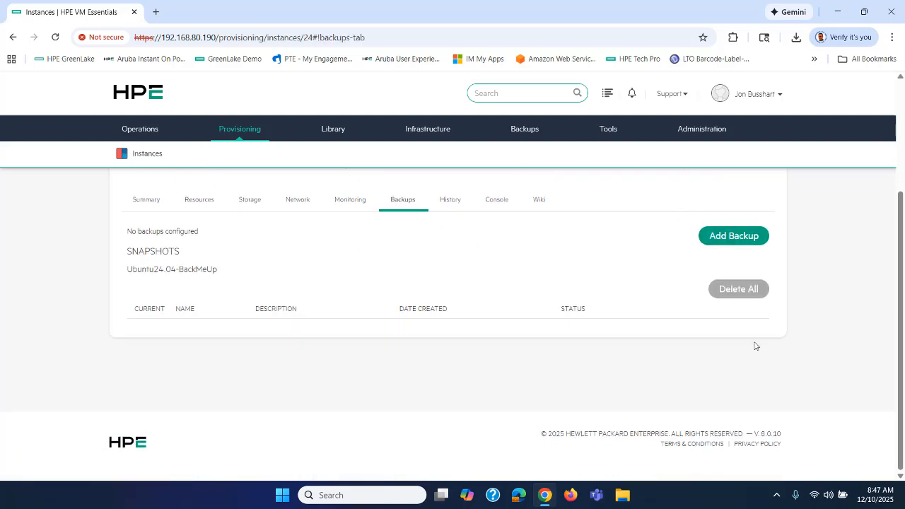
{"action": "scroll", "coordinate": [637, 277], "scroll_direction": "up", "scroll_amount": 2}
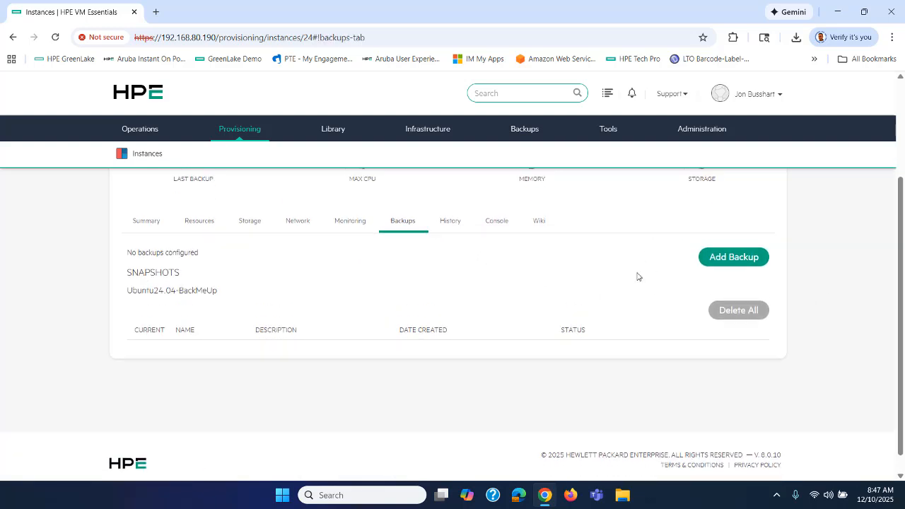
Start a backup job for Ubuntu24.04-BackMeUp on omv-nfs storage, then cancel it without a schedule
{"action": "left_click", "coordinate": [721, 304]}
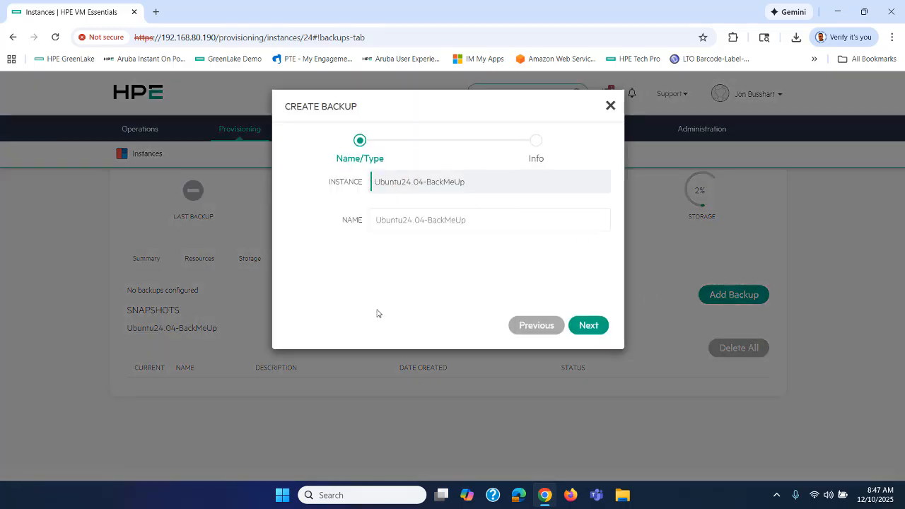
{"action": "left_click", "coordinate": [590, 324]}
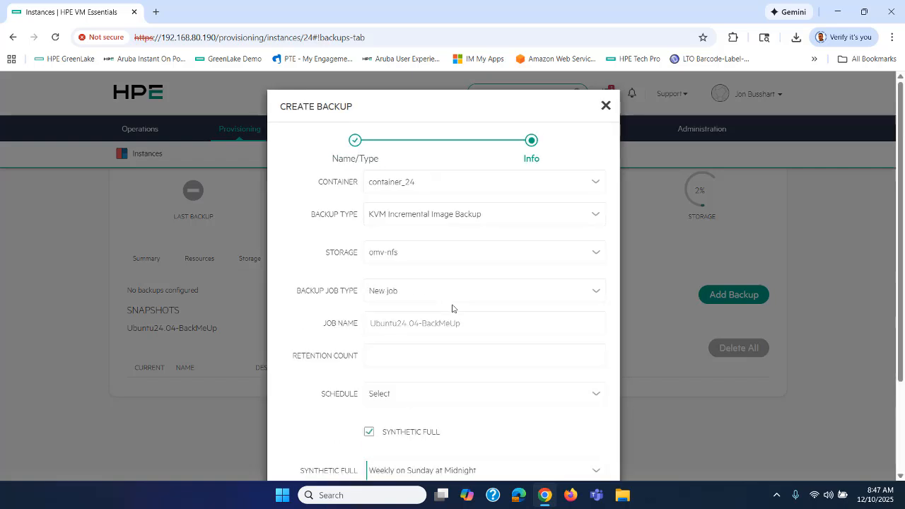
{"action": "scroll", "coordinate": [454, 302], "scroll_direction": "down", "scroll_amount": 1}
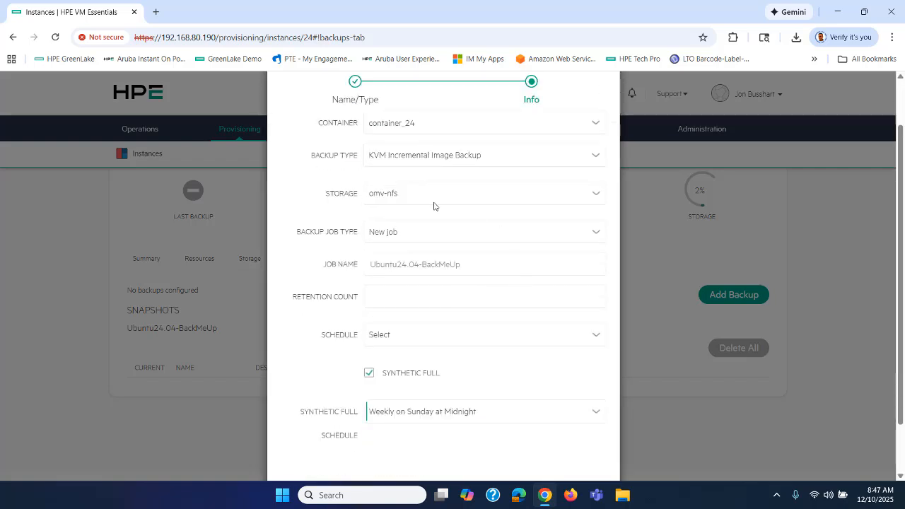
{"action": "left_click", "coordinate": [398, 196]}
{"action": "left_click", "coordinate": [398, 196]}
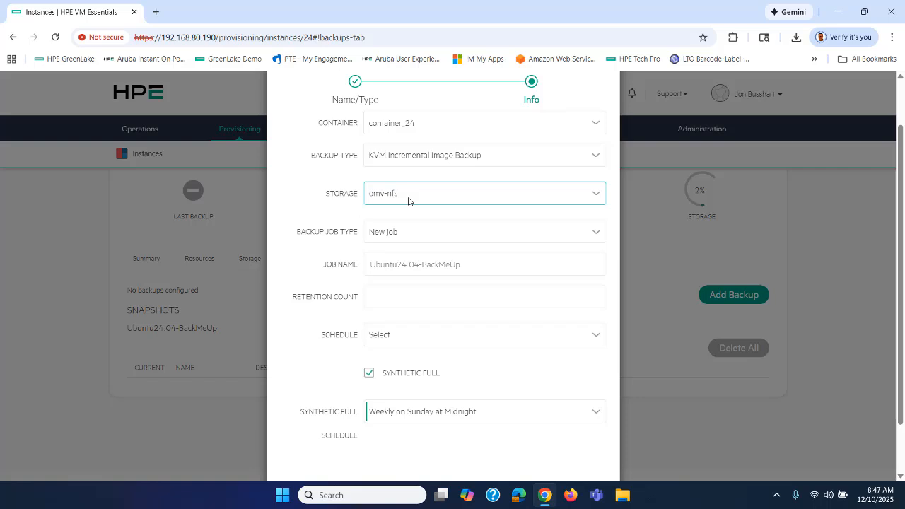
{"action": "scroll", "coordinate": [408, 202], "scroll_direction": "down", "scroll_amount": 2}
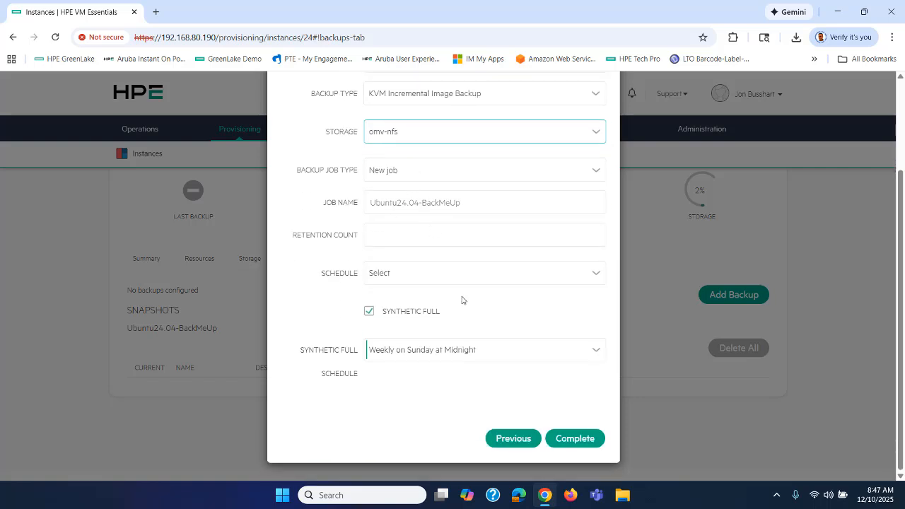
{"action": "left_click", "coordinate": [597, 275]}
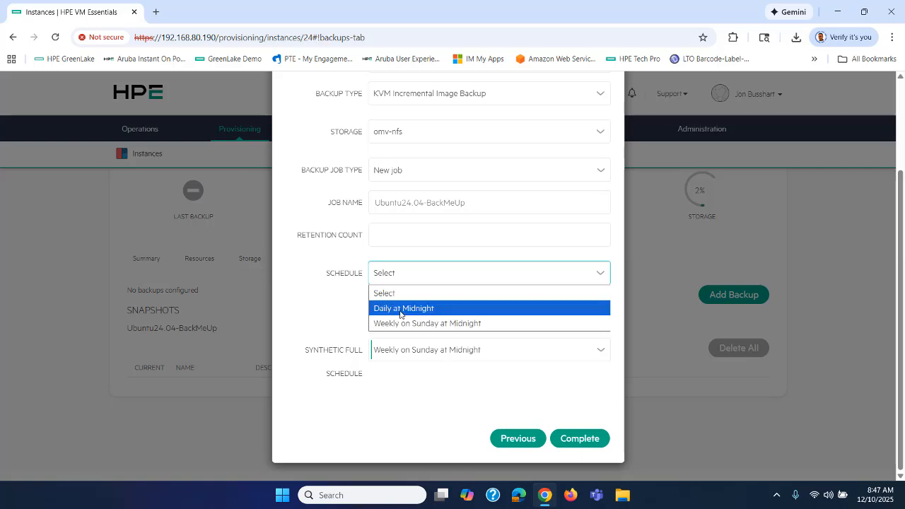
{"action": "left_click", "coordinate": [343, 315]}
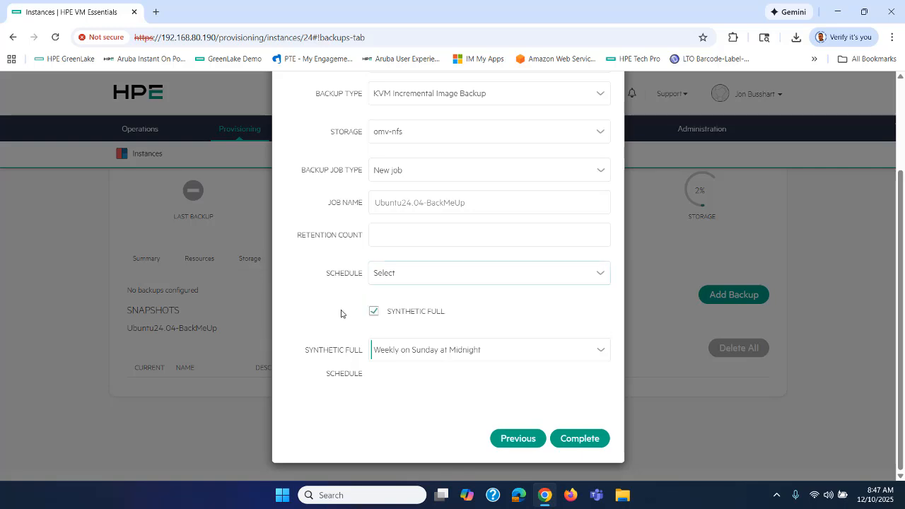
{"action": "scroll", "coordinate": [546, 227], "scroll_direction": "up", "scroll_amount": 3}
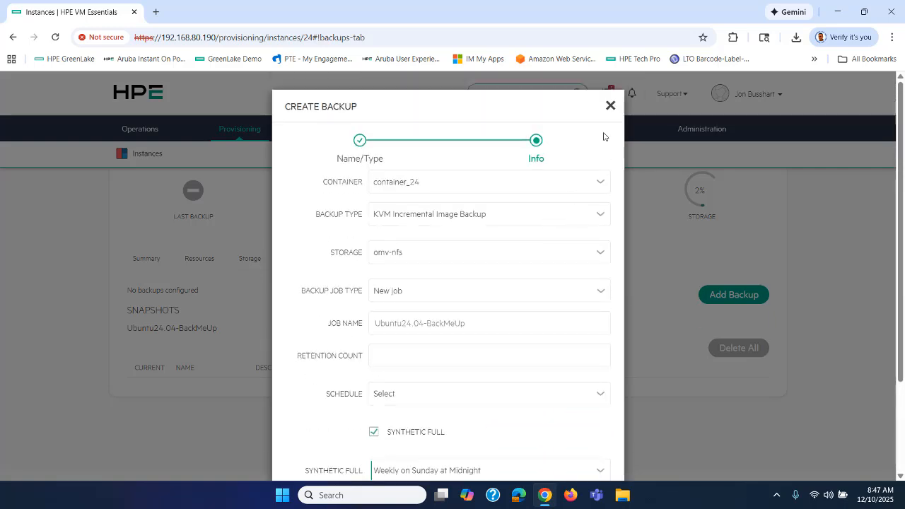
{"action": "left_click", "coordinate": [610, 106]}
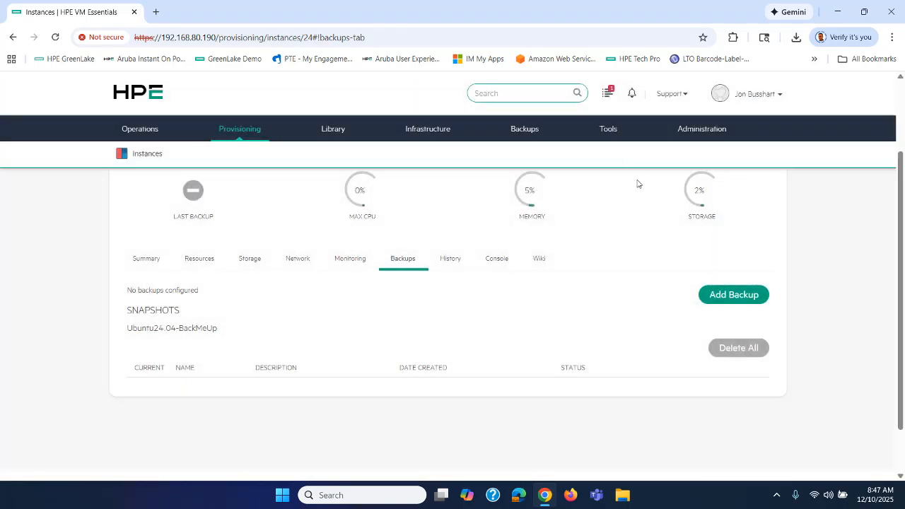
Show the Library Automation Execute Scheduling list, which is currently empty
{"action": "mouse_move", "coordinate": [323, 130]}
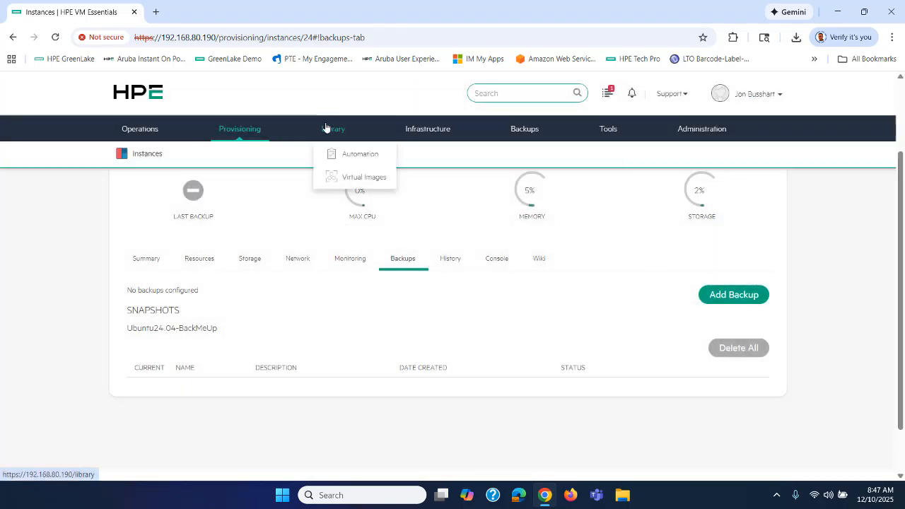
{"action": "left_click", "coordinate": [354, 157]}
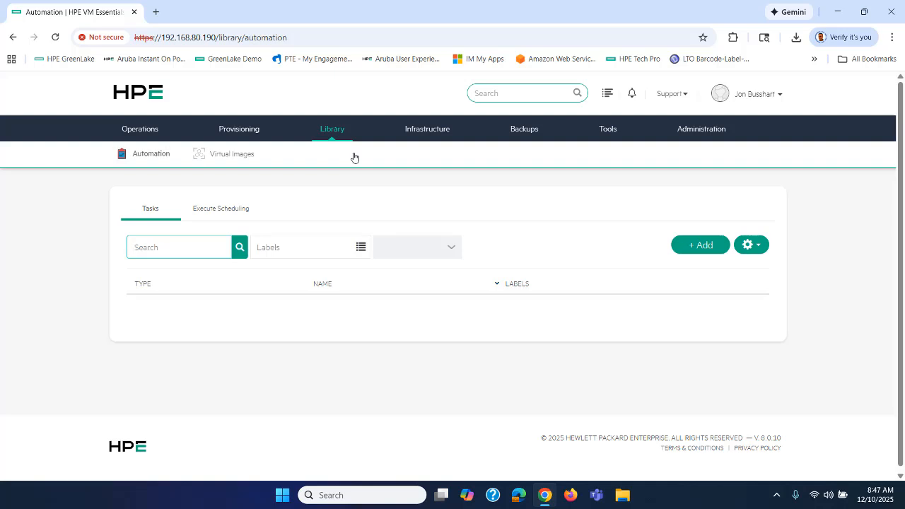
{"action": "left_click", "coordinate": [215, 210]}
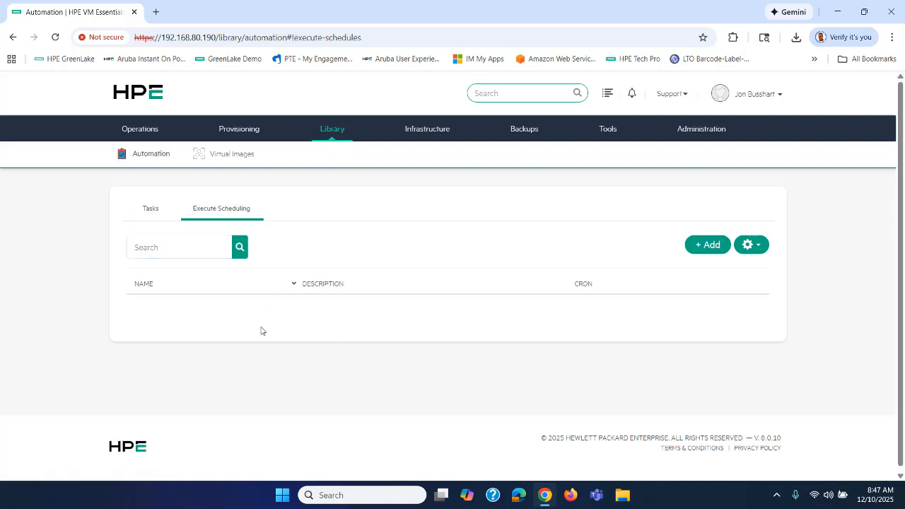
Begin a new execution schedule named IngramMicroSchedule that repeats every day
{"action": "left_click", "coordinate": [699, 244]}
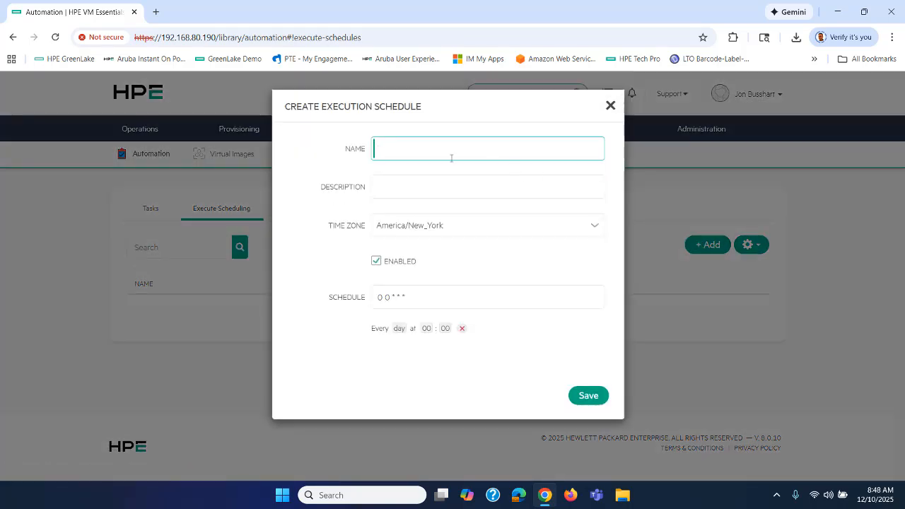
{"action": "left_click", "coordinate": [438, 154]}
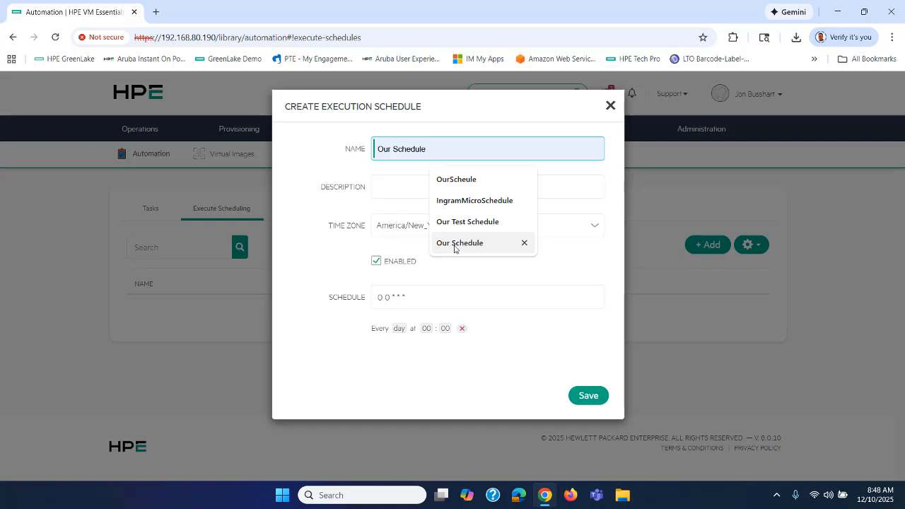
{"action": "left_click", "coordinate": [463, 203]}
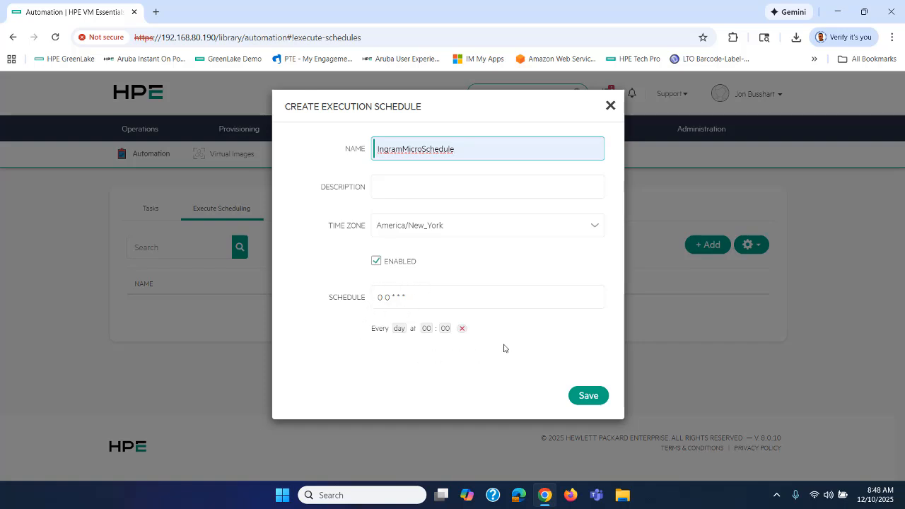
{"action": "left_click", "coordinate": [399, 329]}
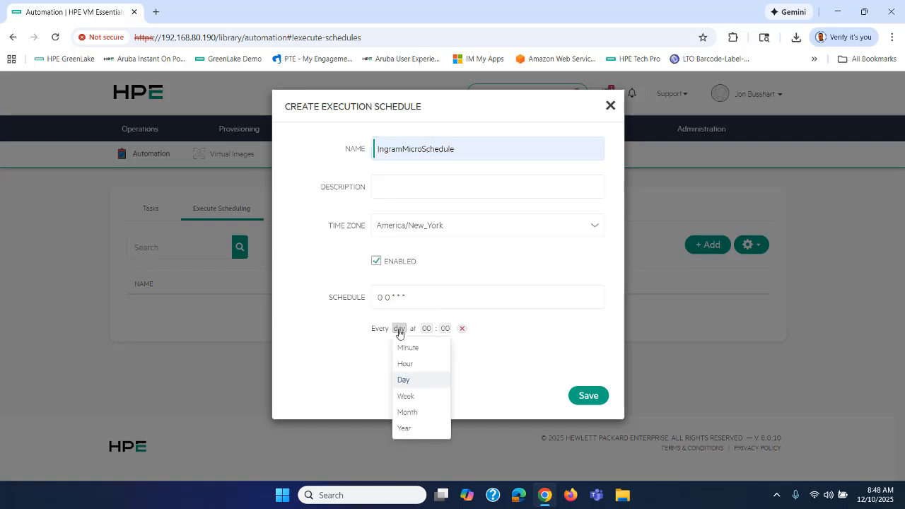
{"action": "left_click", "coordinate": [400, 380]}
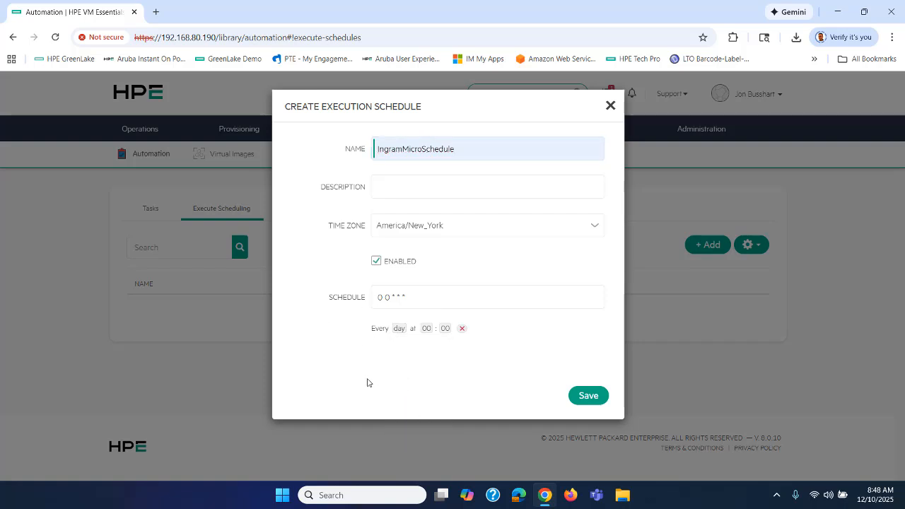
Set run hours 00, 01 and 21 at minute 30, and save the schedule
{"action": "left_click", "coordinate": [427, 328]}
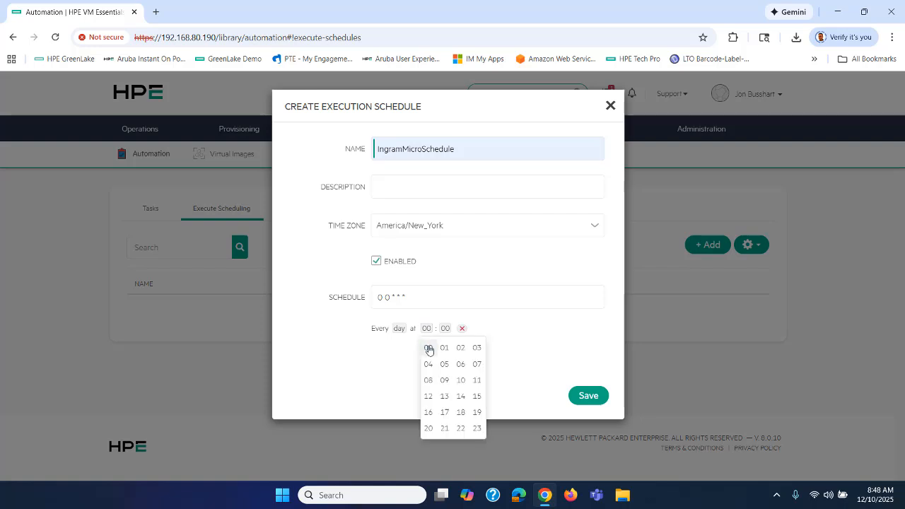
{"action": "left_click", "coordinate": [444, 350]}
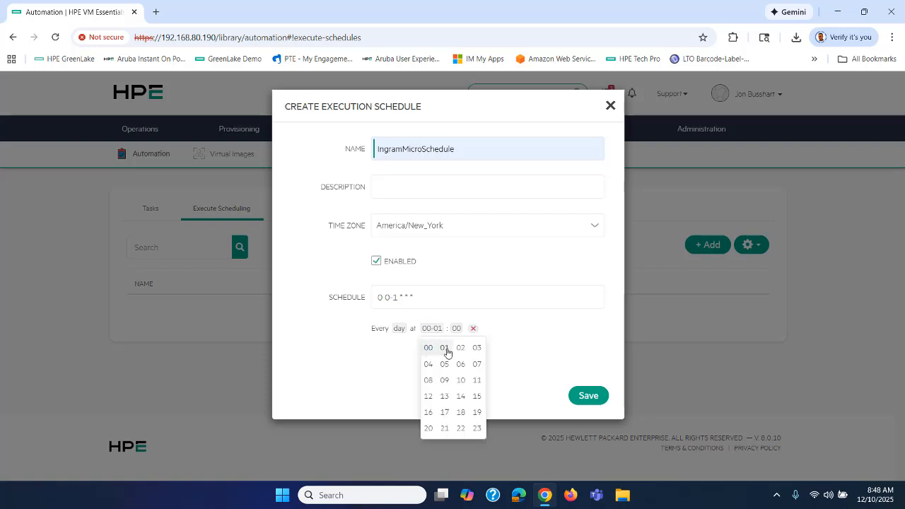
{"action": "left_click", "coordinate": [445, 429]}
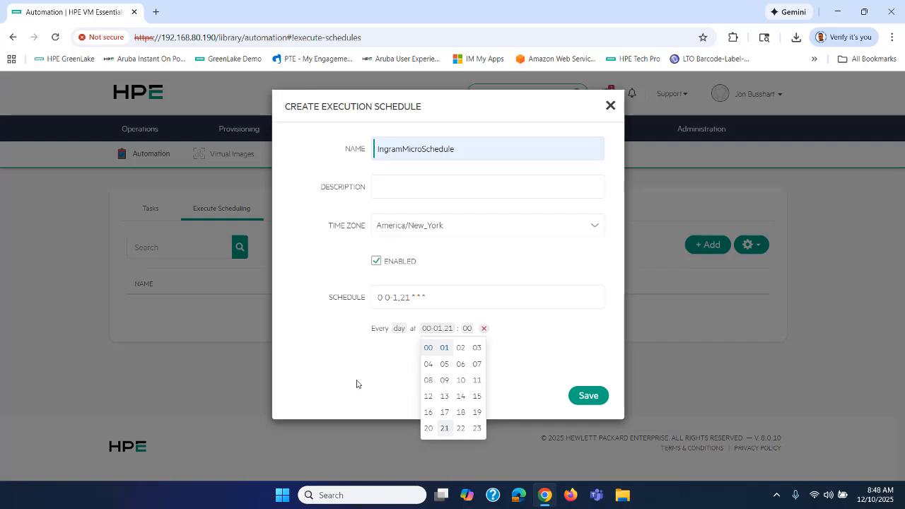
{"action": "left_click", "coordinate": [356, 384]}
{"action": "left_click", "coordinate": [469, 328]}
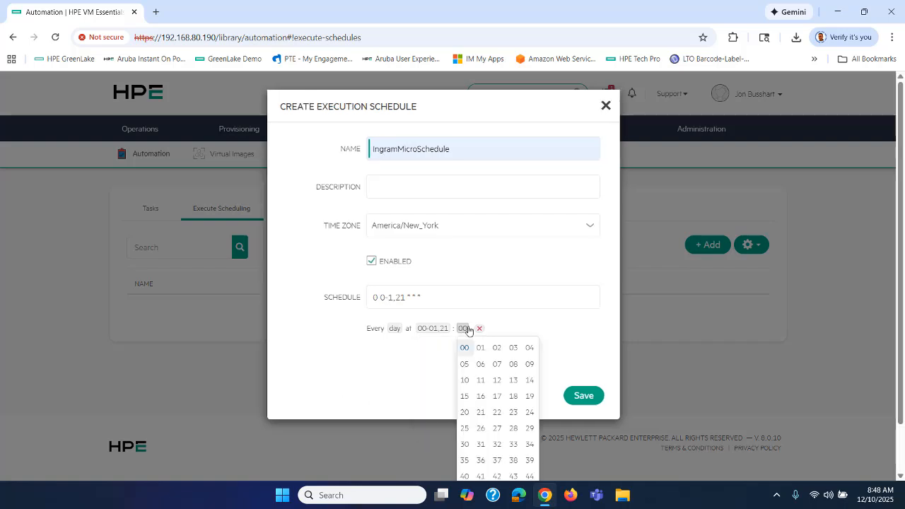
{"action": "left_click", "coordinate": [467, 446]}
{"action": "left_click", "coordinate": [396, 364]}
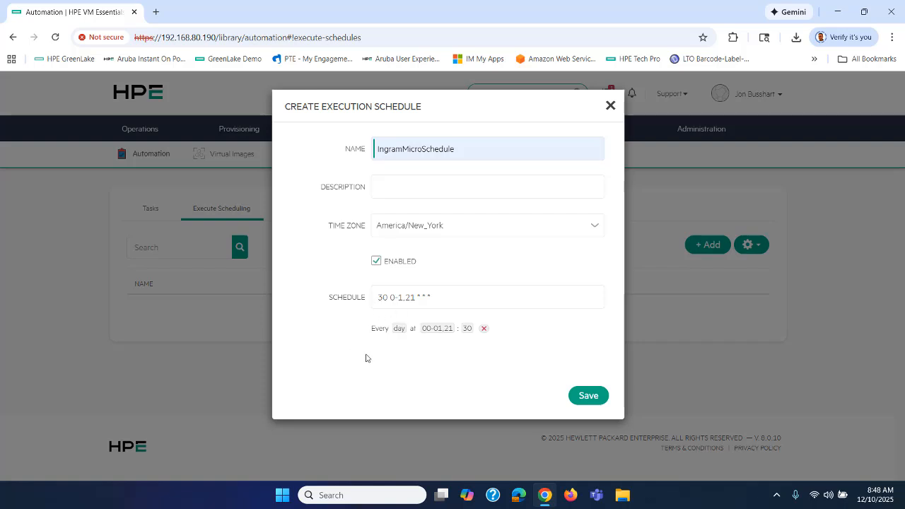
{"action": "left_click", "coordinate": [587, 396]}
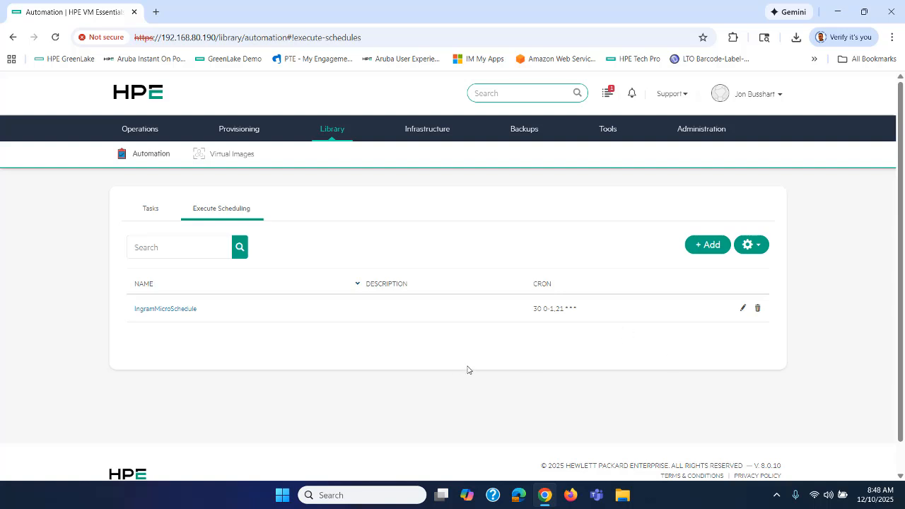
Open Ubuntu24.04-BackMeUp from the Instances list and start adding a backup from its Backups tab
{"action": "mouse_move", "coordinate": [242, 134]}
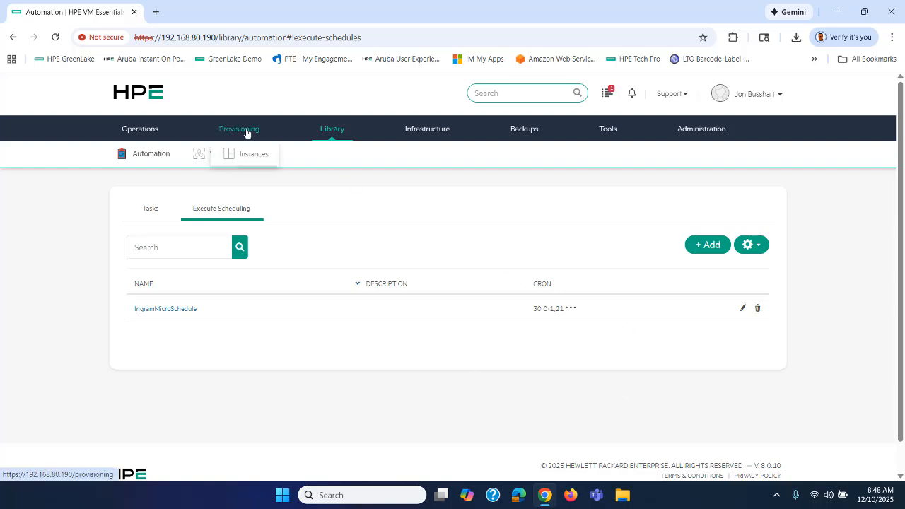
{"action": "left_click", "coordinate": [246, 155]}
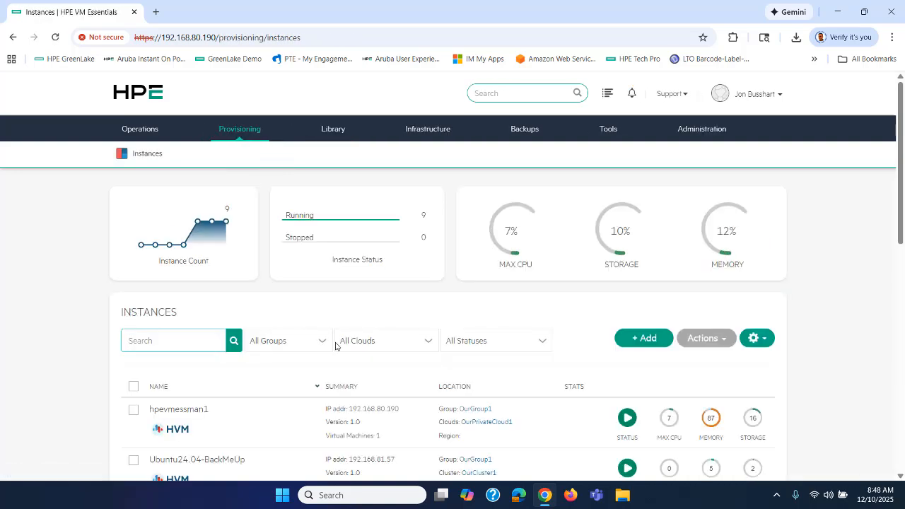
{"action": "scroll", "coordinate": [300, 293], "scroll_direction": "down", "scroll_amount": 3}
{"action": "left_click", "coordinate": [210, 283]}
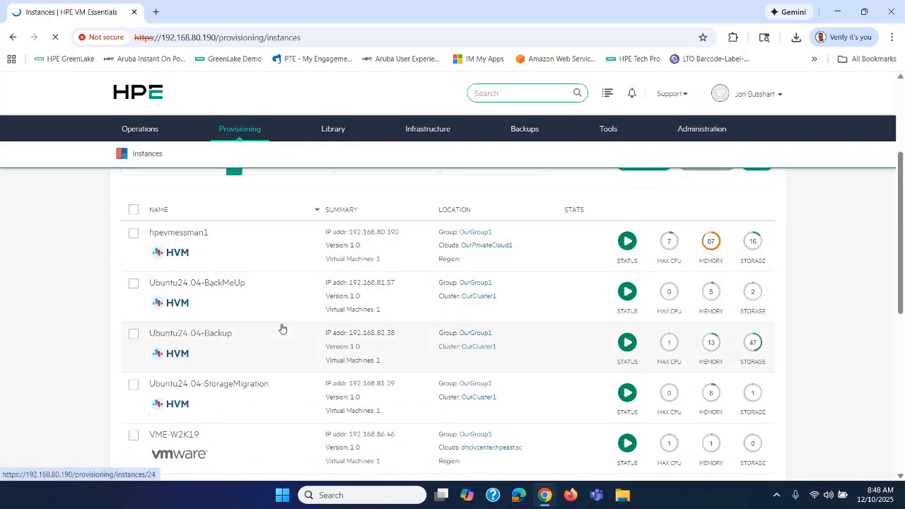
{"action": "scroll", "coordinate": [281, 327], "scroll_direction": "down", "scroll_amount": 2}
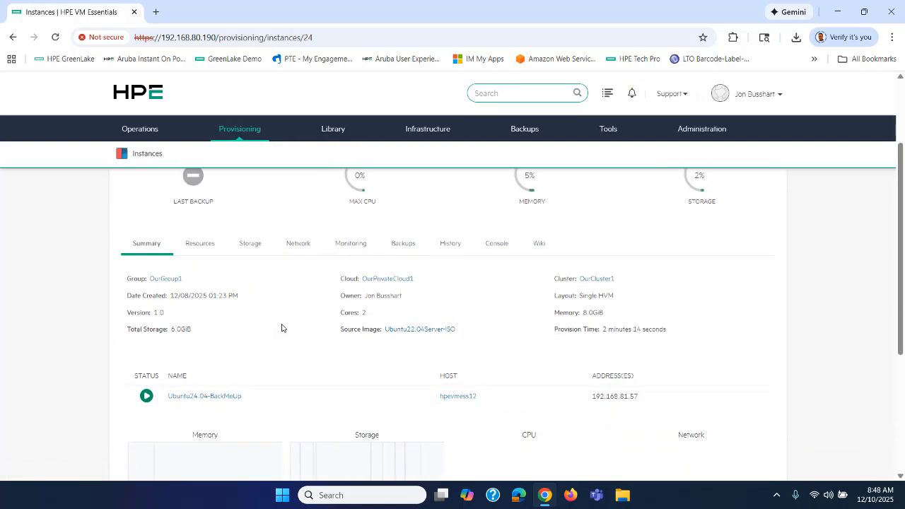
{"action": "left_click", "coordinate": [401, 244]}
{"action": "left_click", "coordinate": [728, 279]}
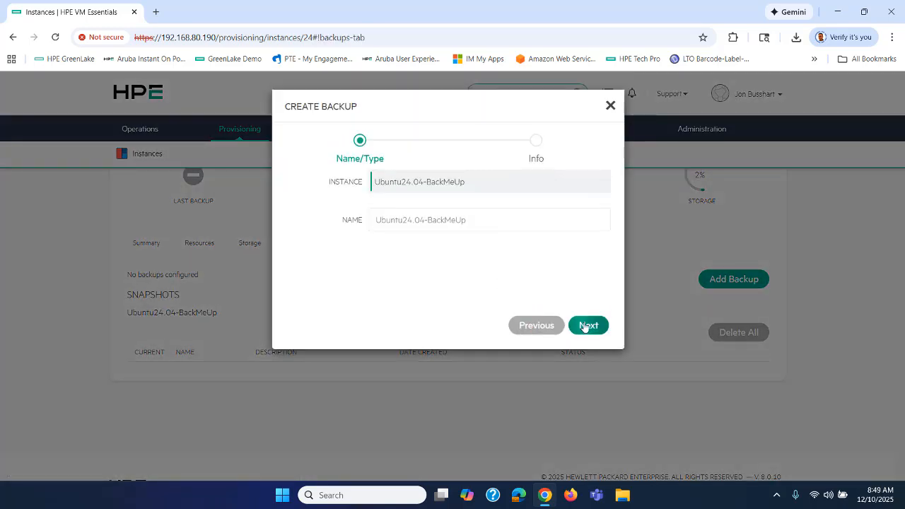
Create the KVM Incremental Image Backup job on omv-nfs using the IngramMicroSchedule schedule
{"action": "left_click", "coordinate": [586, 324]}
{"action": "scroll", "coordinate": [491, 307], "scroll_direction": "down", "scroll_amount": 2}
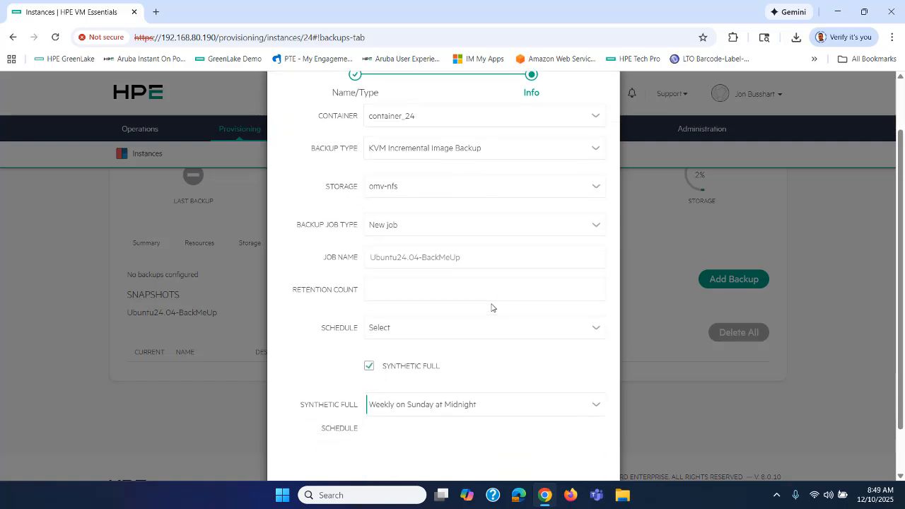
{"action": "left_click", "coordinate": [406, 279]}
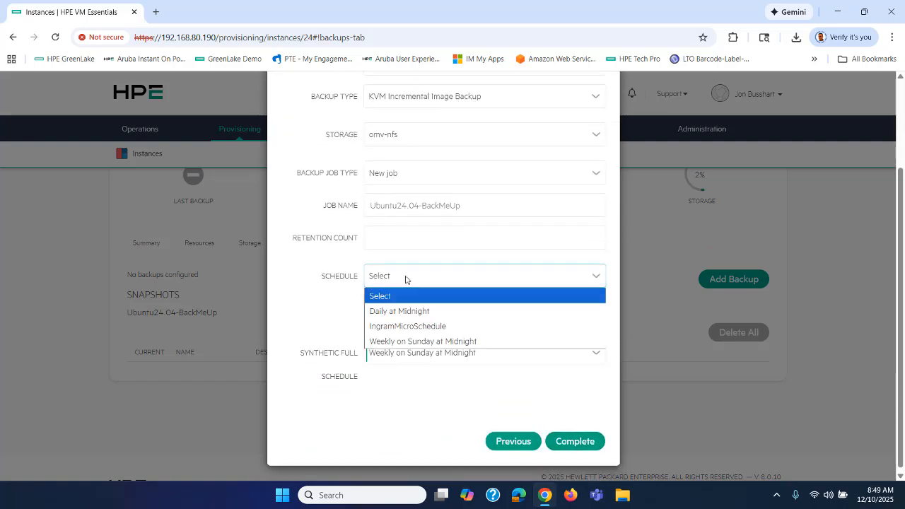
{"action": "left_click", "coordinate": [410, 326]}
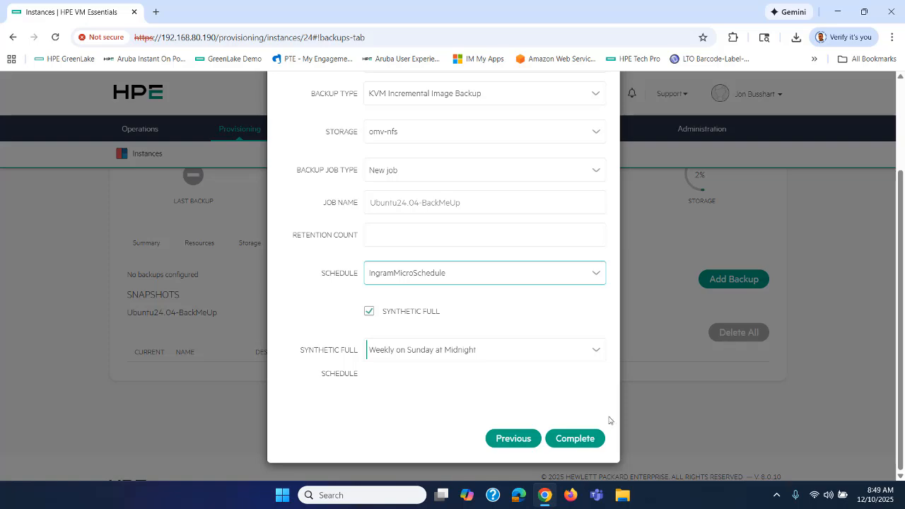
{"action": "left_click", "coordinate": [579, 437]}
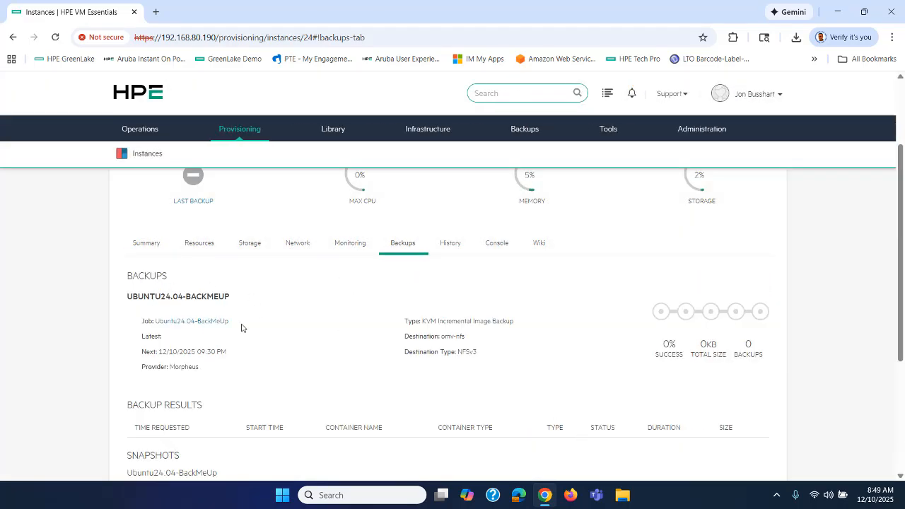
{"action": "scroll", "coordinate": [38, 234], "scroll_direction": "down", "scroll_amount": 1}
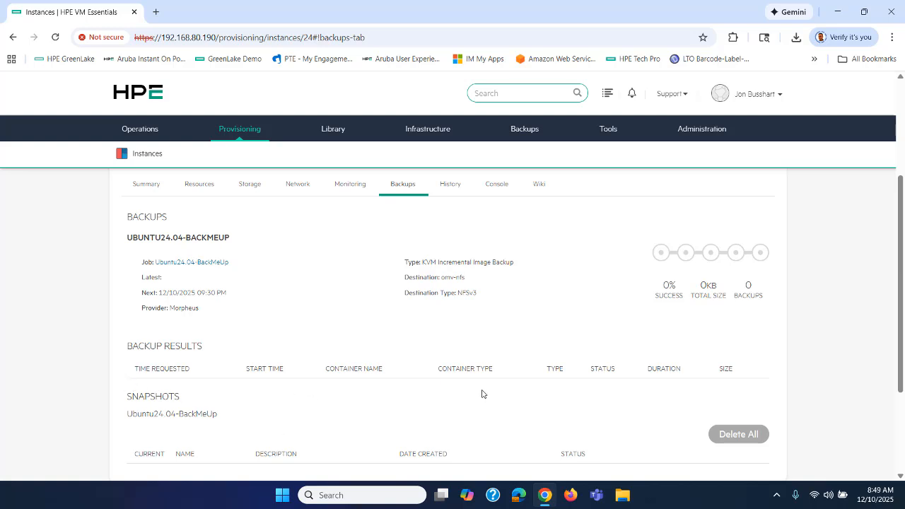
{"action": "scroll", "coordinate": [481, 394], "scroll_direction": "up", "scroll_amount": 3}
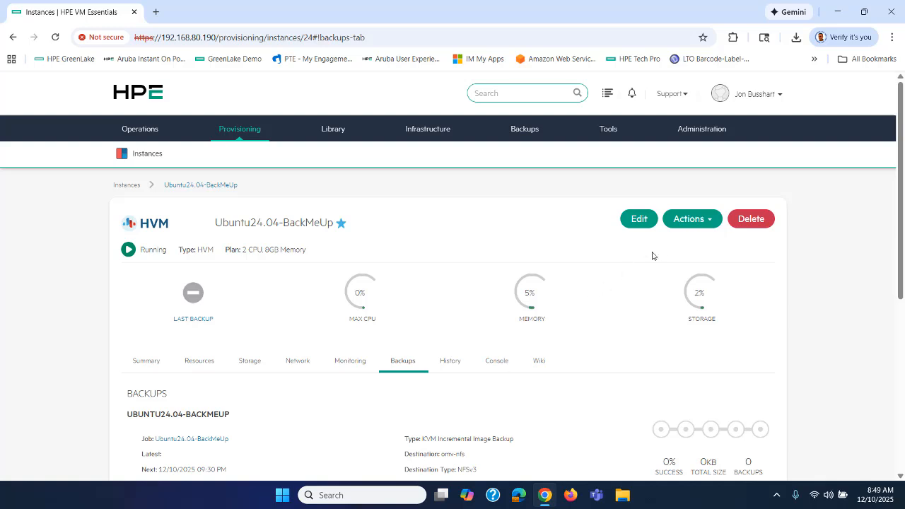
Run an immediate backup of Ubuntu24.04-BackMeUp and confirm it
{"action": "left_click", "coordinate": [681, 223]}
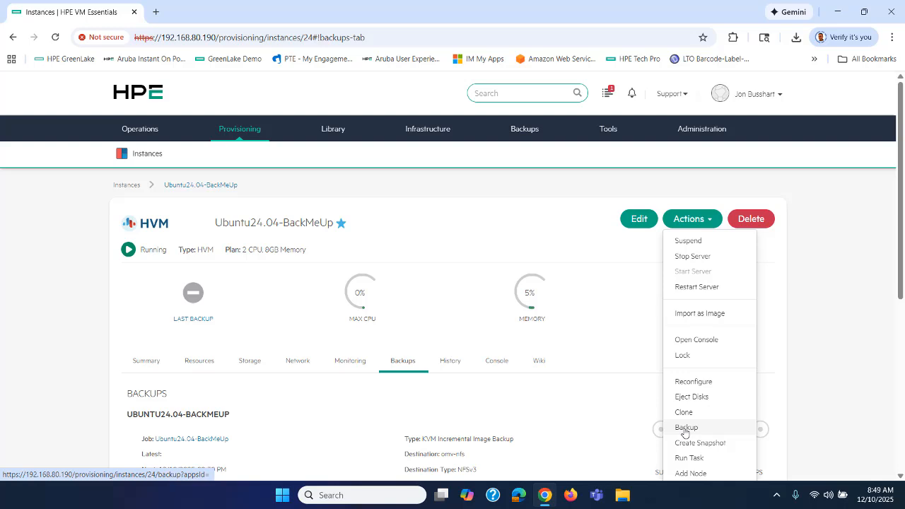
{"action": "left_click", "coordinate": [684, 430]}
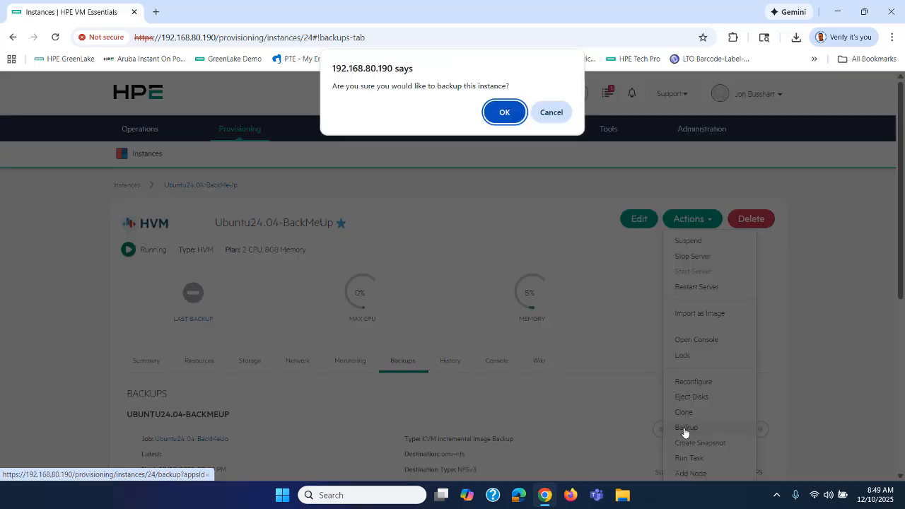
{"action": "left_click", "coordinate": [503, 112]}
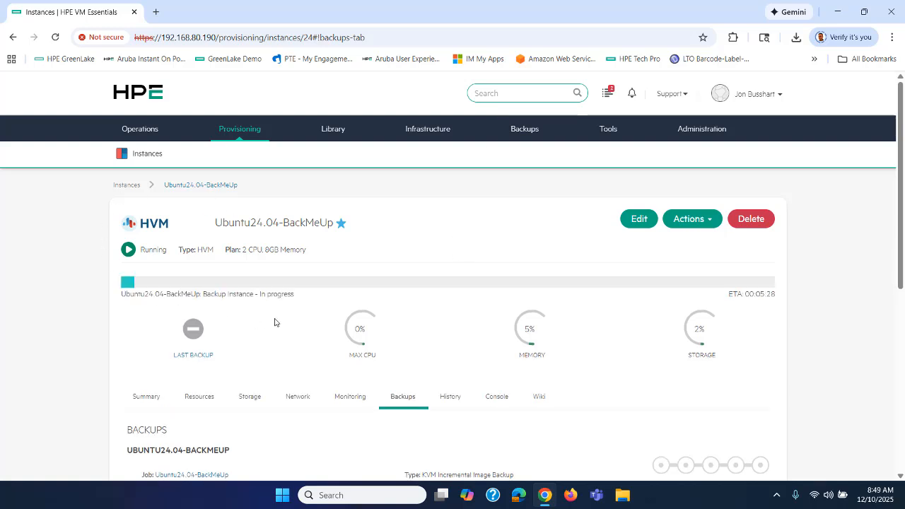
Check the backup's progress and ETA on the instance's History tab
{"action": "left_click", "coordinate": [607, 95]}
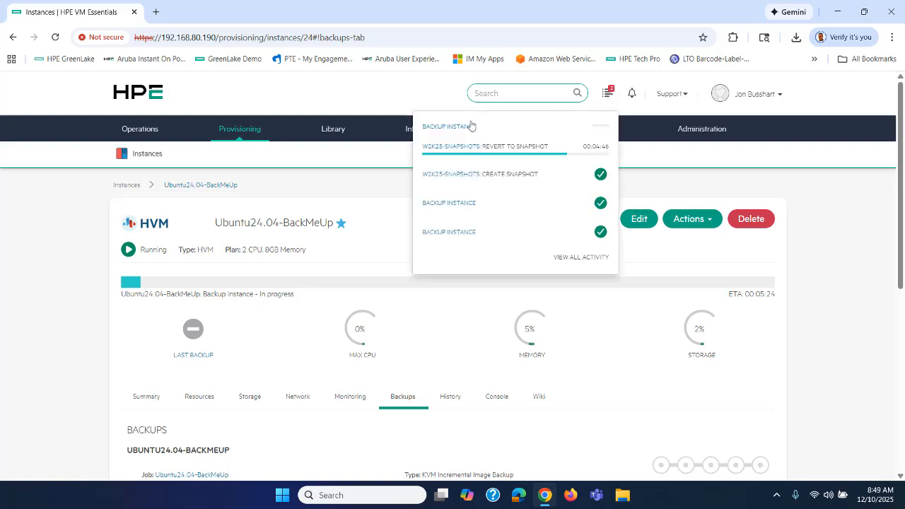
{"action": "left_click", "coordinate": [451, 397]}
{"action": "scroll", "coordinate": [459, 363], "scroll_direction": "down", "scroll_amount": 3}
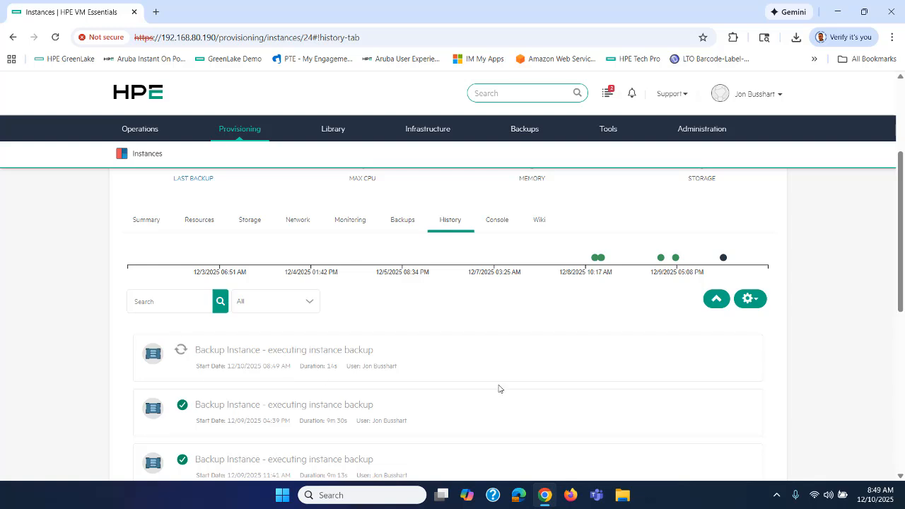
{"action": "scroll", "coordinate": [505, 386], "scroll_direction": "up", "scroll_amount": 3}
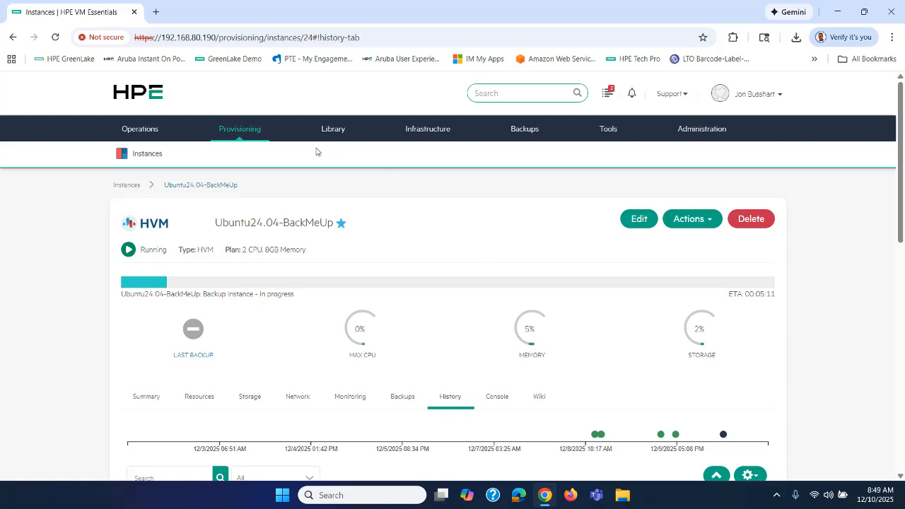
Browse the Instances list and Library Virtual Images, then return to the Instances list
{"action": "mouse_move", "coordinate": [223, 133]}
{"action": "left_click", "coordinate": [249, 156]}
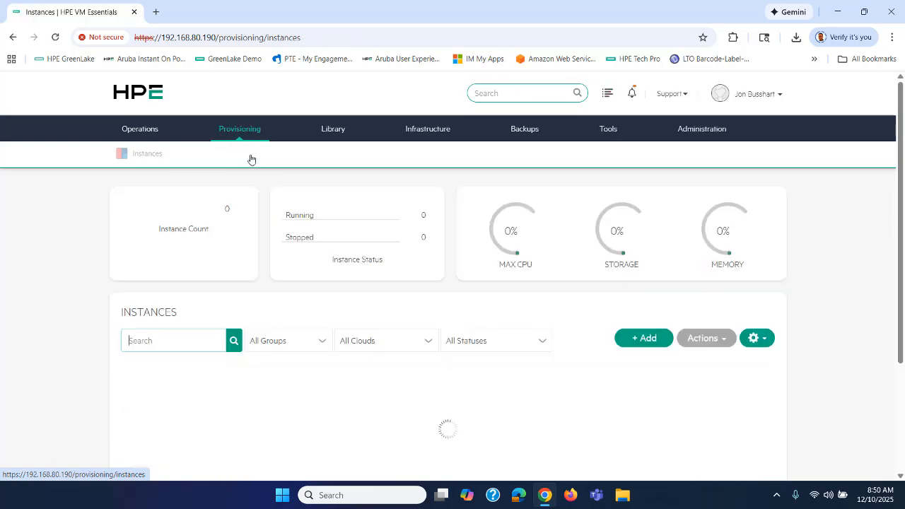
{"action": "scroll", "coordinate": [316, 258], "scroll_direction": "down", "scroll_amount": 3}
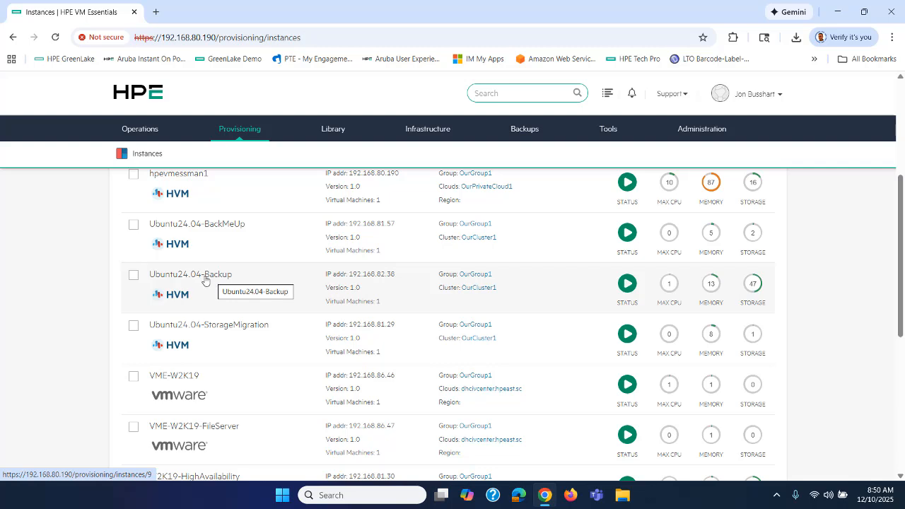
{"action": "mouse_move", "coordinate": [333, 129]}
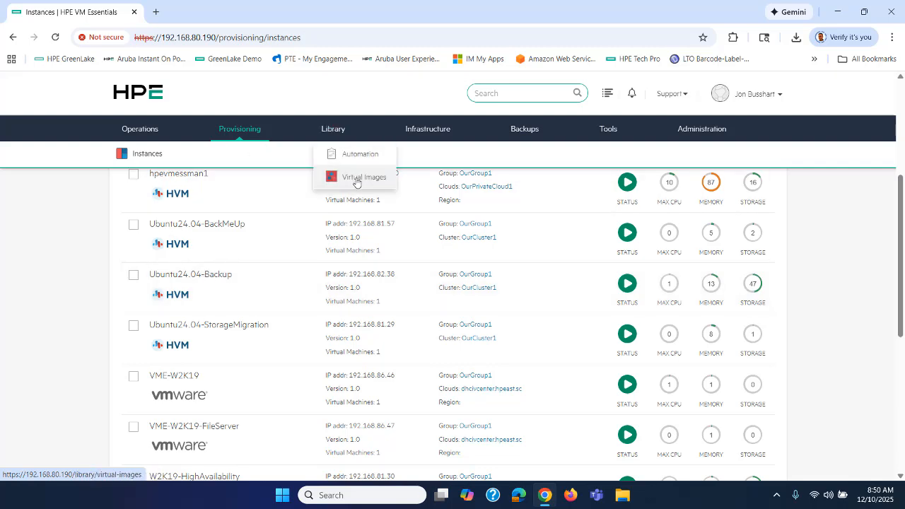
{"action": "left_click", "coordinate": [355, 177]}
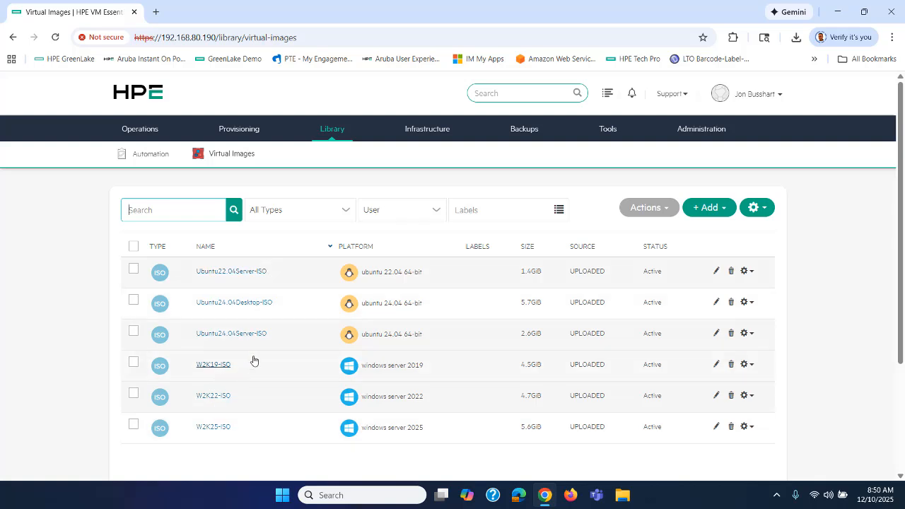
{"action": "mouse_move", "coordinate": [230, 125]}
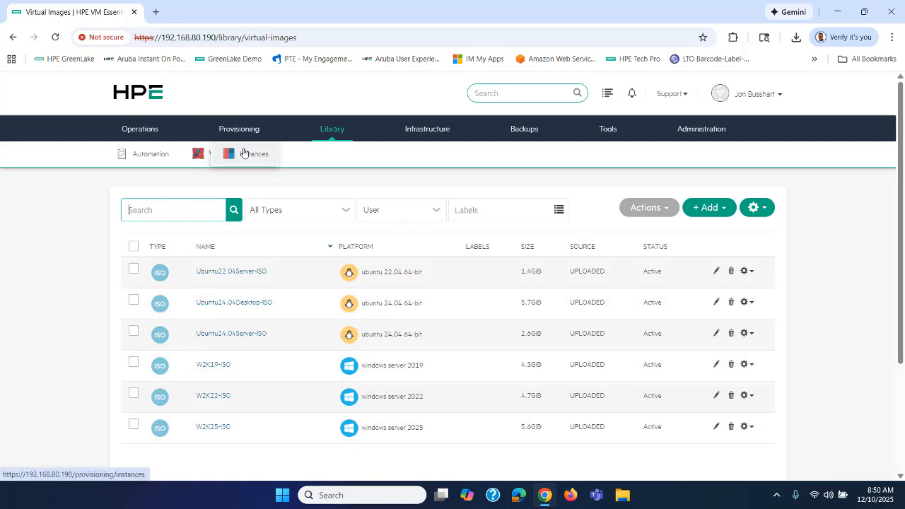
{"action": "left_click", "coordinate": [243, 154]}
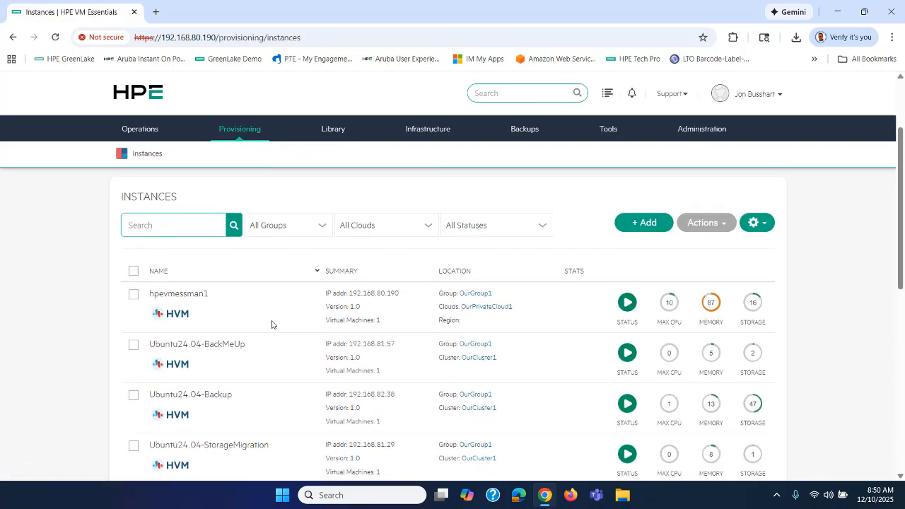
{"action": "scroll", "coordinate": [270, 347], "scroll_direction": "down", "scroll_amount": 1}
Open the restore dialog for Ubuntu24.04-Backup's 12/09/2025 backup from its Backups tab
{"action": "left_click", "coordinate": [228, 335]}
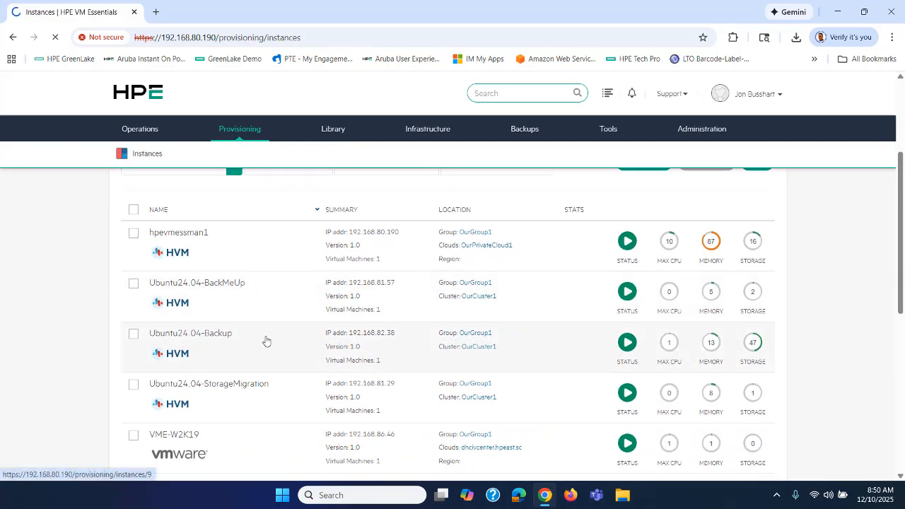
{"action": "scroll", "coordinate": [266, 341], "scroll_direction": "down", "scroll_amount": 2}
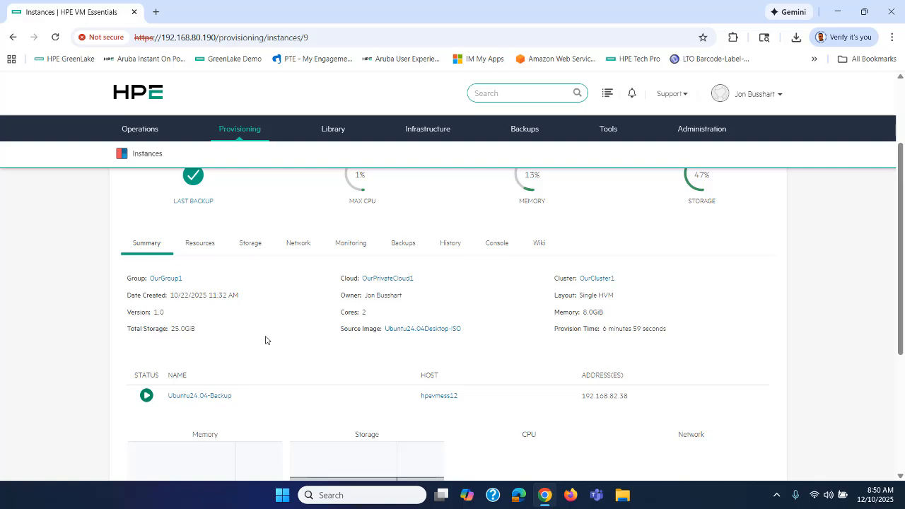
{"action": "left_click", "coordinate": [403, 244]}
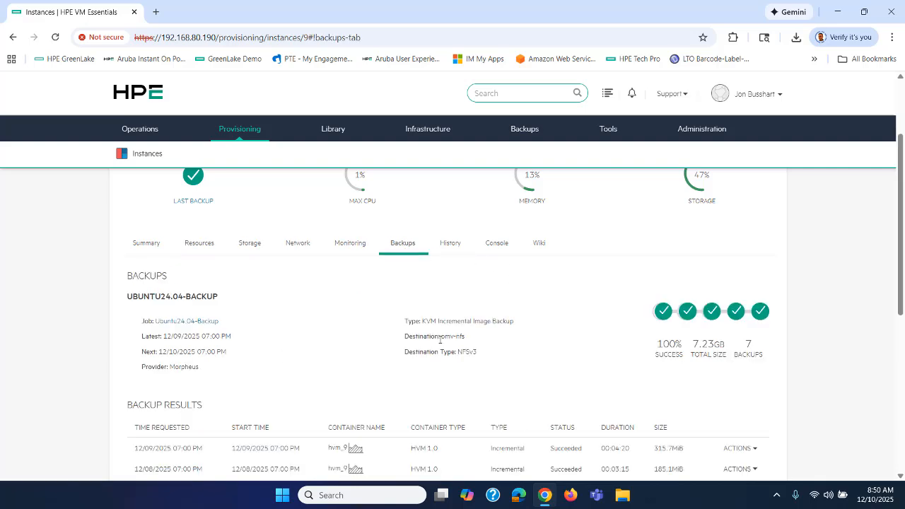
{"action": "scroll", "coordinate": [440, 340], "scroll_direction": "down", "scroll_amount": 1}
{"action": "scroll", "coordinate": [327, 277], "scroll_direction": "down", "scroll_amount": 1}
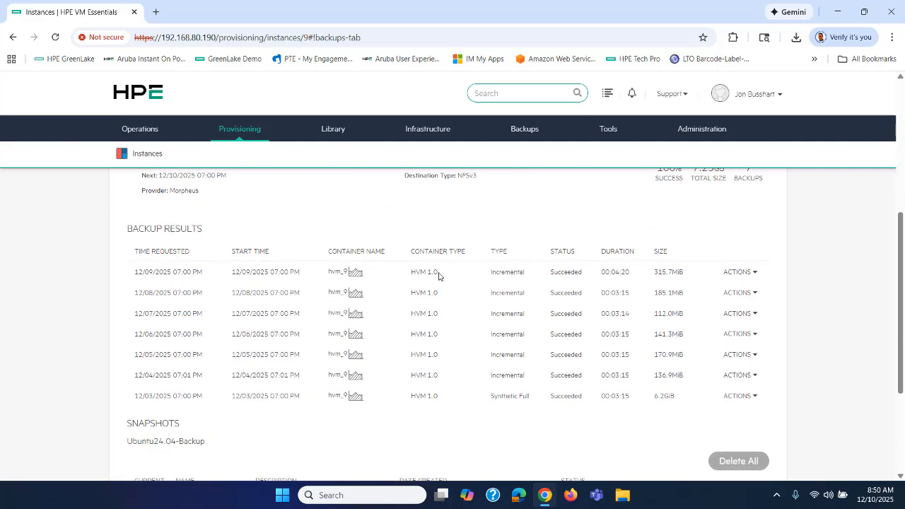
{"action": "left_click", "coordinate": [739, 271]}
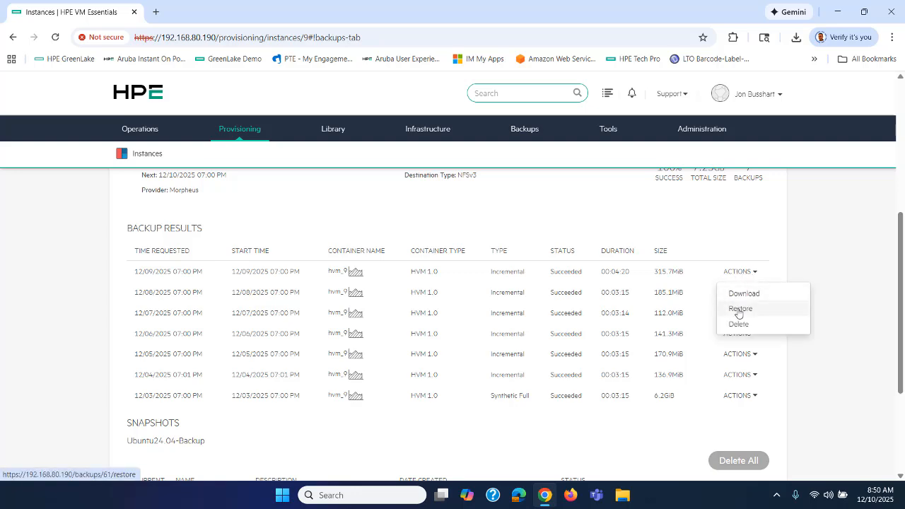
{"action": "left_click", "coordinate": [739, 308]}
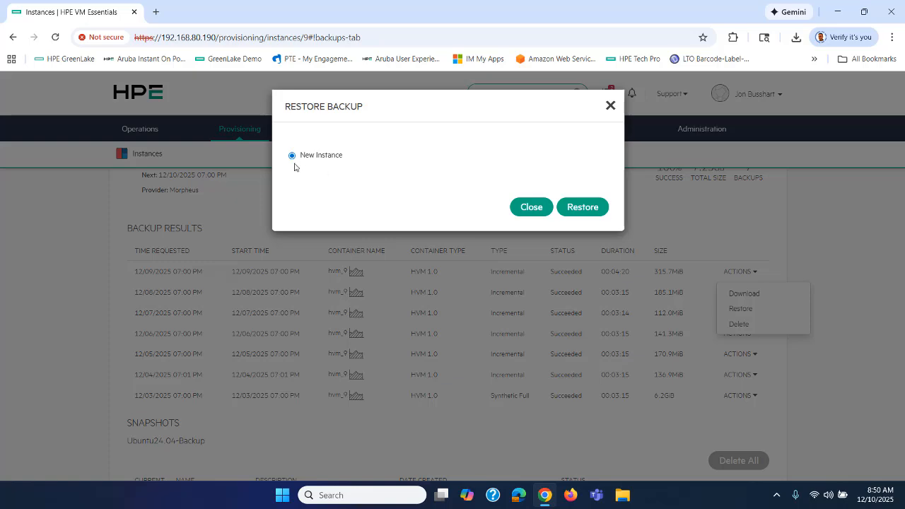
Restore the backup to a new instance named Ubuntu24.04-Backup-restore with default configuration and automation
{"action": "left_click", "coordinate": [571, 208]}
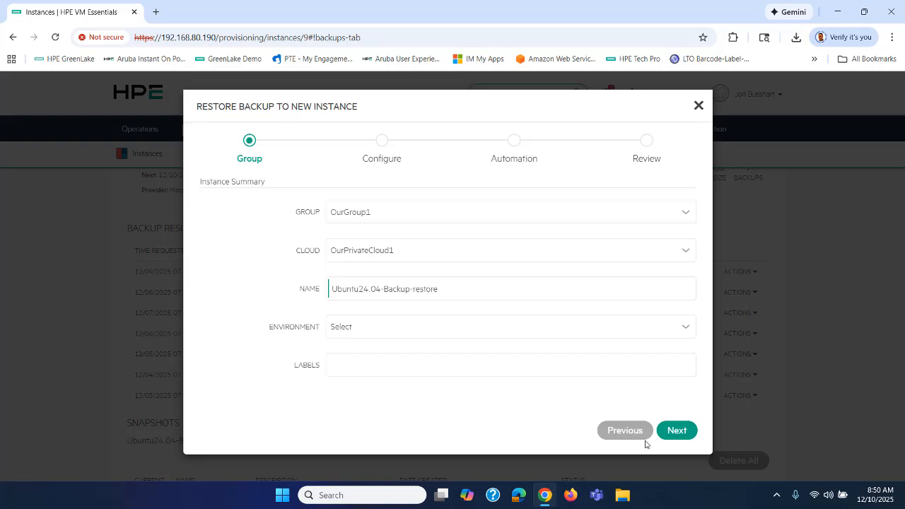
{"action": "left_click", "coordinate": [676, 431]}
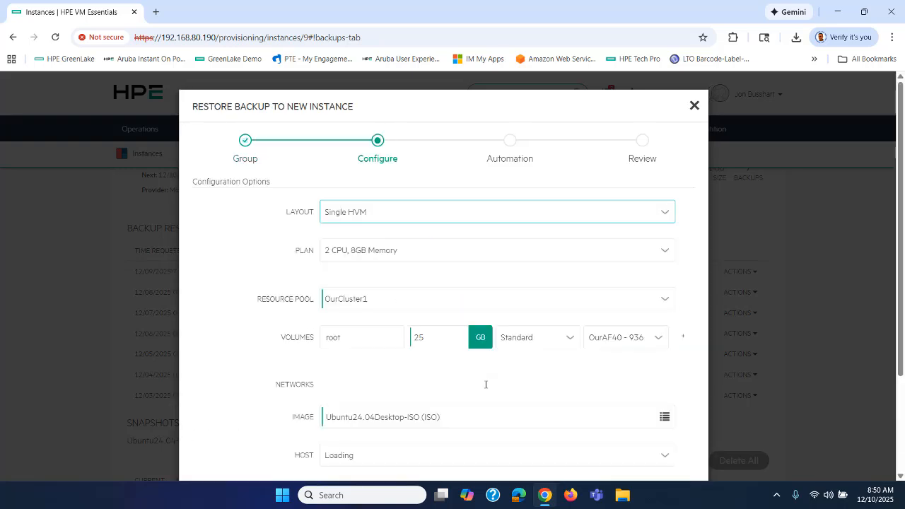
{"action": "scroll", "coordinate": [517, 372], "scroll_direction": "down", "scroll_amount": 2}
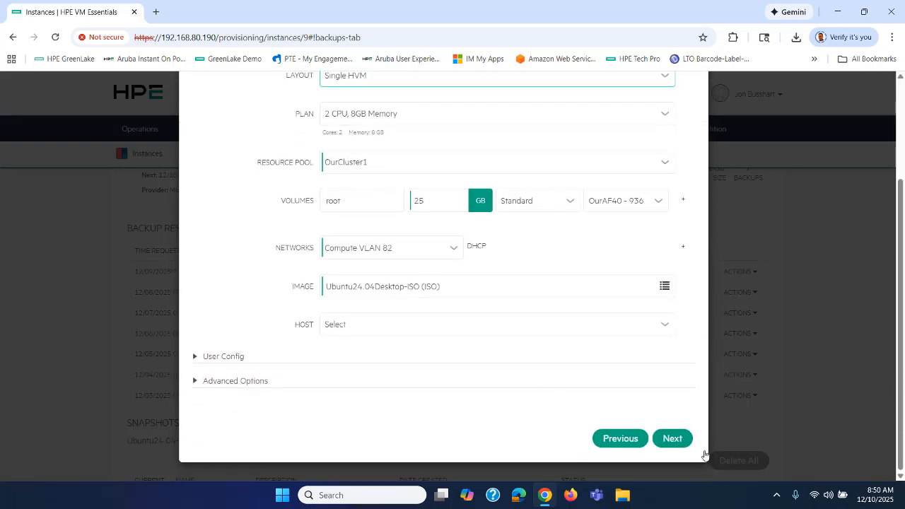
{"action": "left_click", "coordinate": [672, 439]}
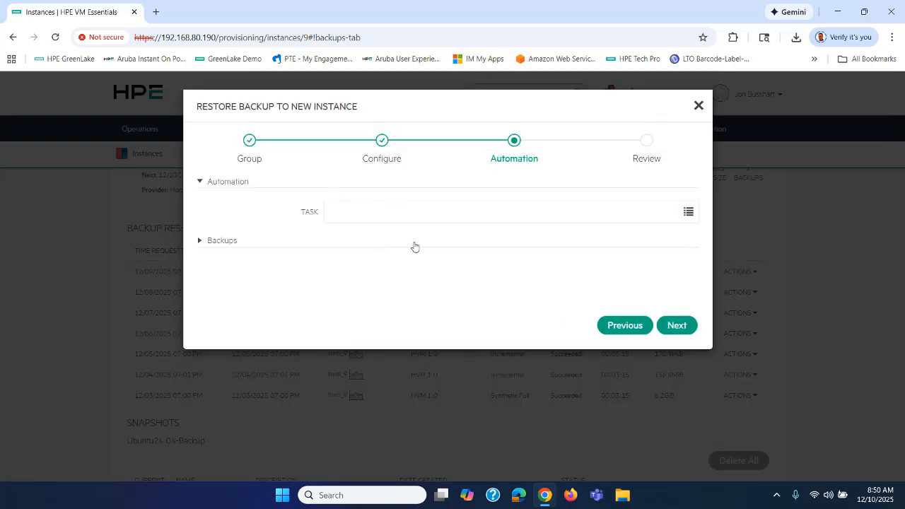
{"action": "left_click", "coordinate": [672, 325]}
{"action": "left_click", "coordinate": [667, 390]}
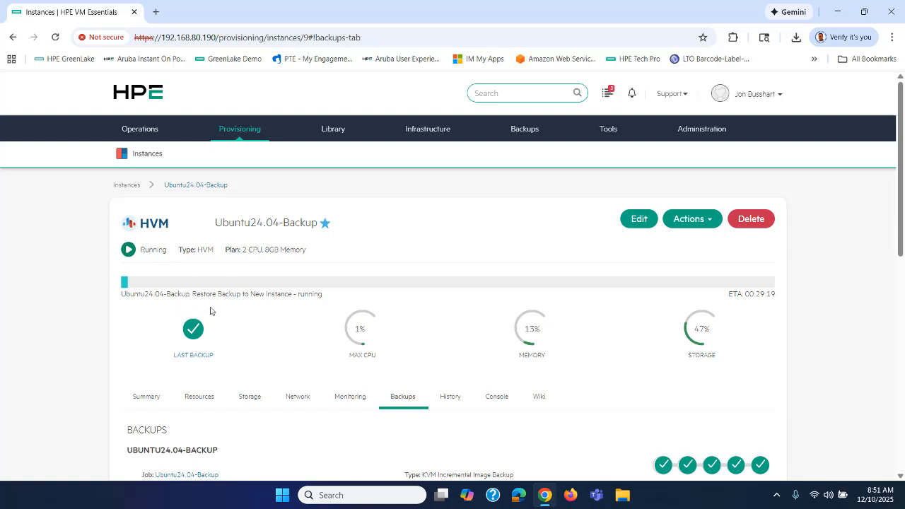
Track the running restore in recent activity and History, inspecting the Generating Backup Restore Config sub-task
{"action": "left_click", "coordinate": [607, 95]}
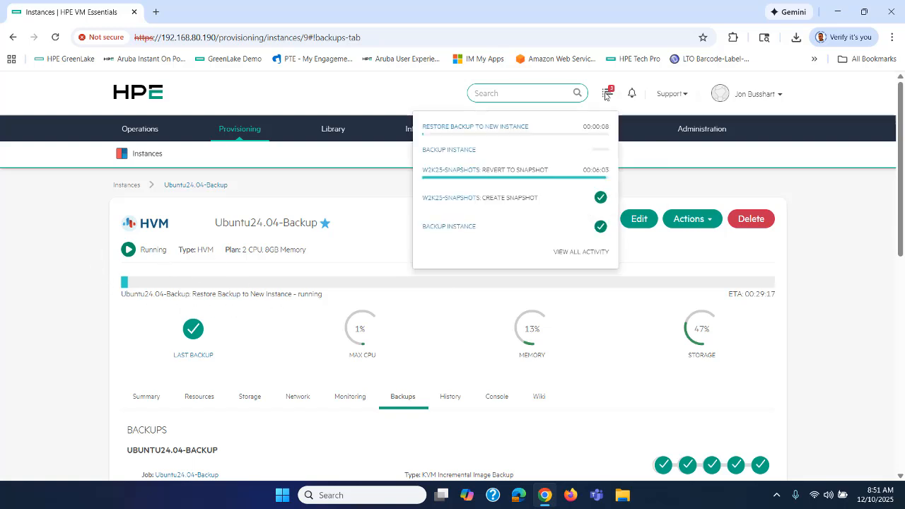
{"action": "left_click", "coordinate": [608, 344]}
{"action": "scroll", "coordinate": [506, 314], "scroll_direction": "down", "scroll_amount": 2}
{"action": "left_click", "coordinate": [450, 280]}
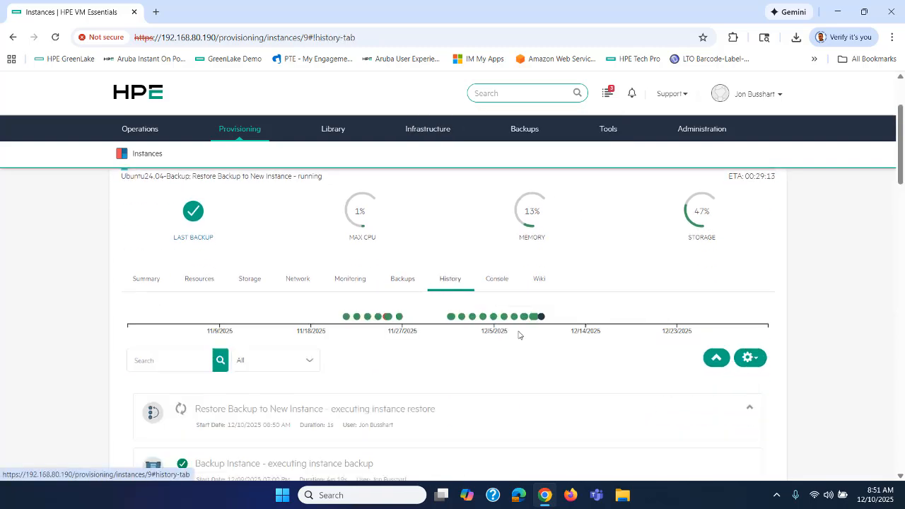
{"action": "scroll", "coordinate": [519, 333], "scroll_direction": "down", "scroll_amount": 2}
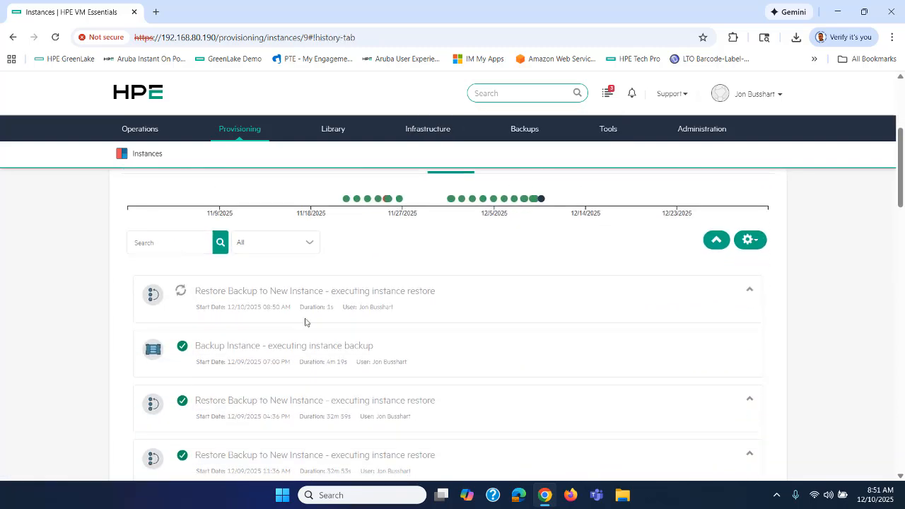
{"action": "left_click", "coordinate": [749, 290]}
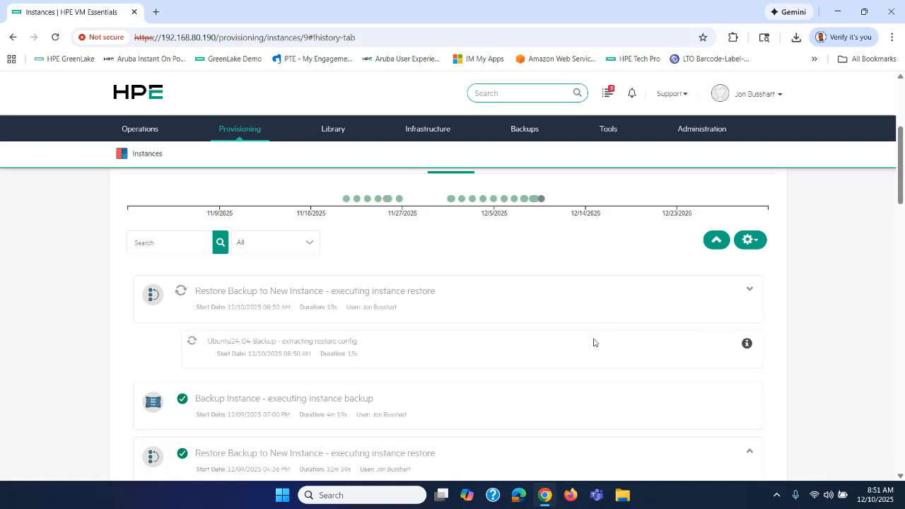
{"action": "left_click", "coordinate": [747, 344]}
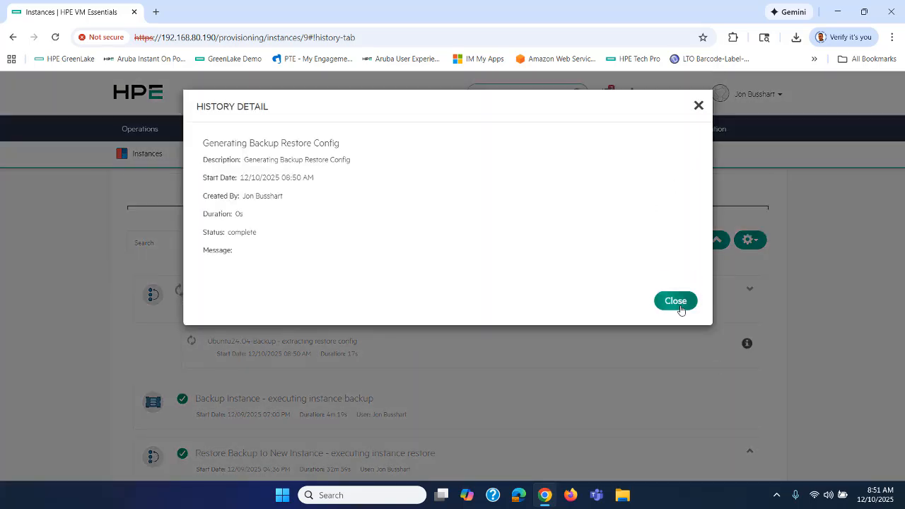
{"action": "left_click", "coordinate": [677, 304]}
{"action": "scroll", "coordinate": [621, 324], "scroll_direction": "up", "scroll_amount": 4}
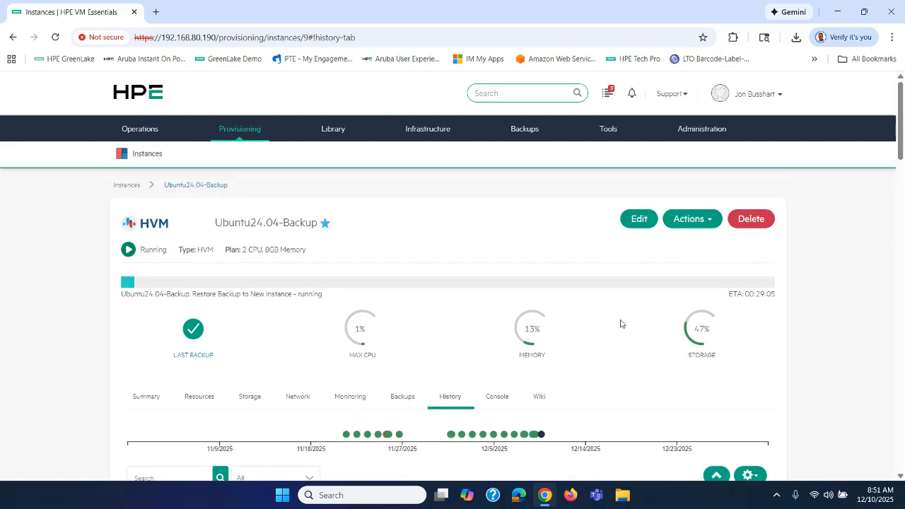
Go to Provisioning > Instances and scroll through the running instances list
{"action": "mouse_move", "coordinate": [240, 133]}
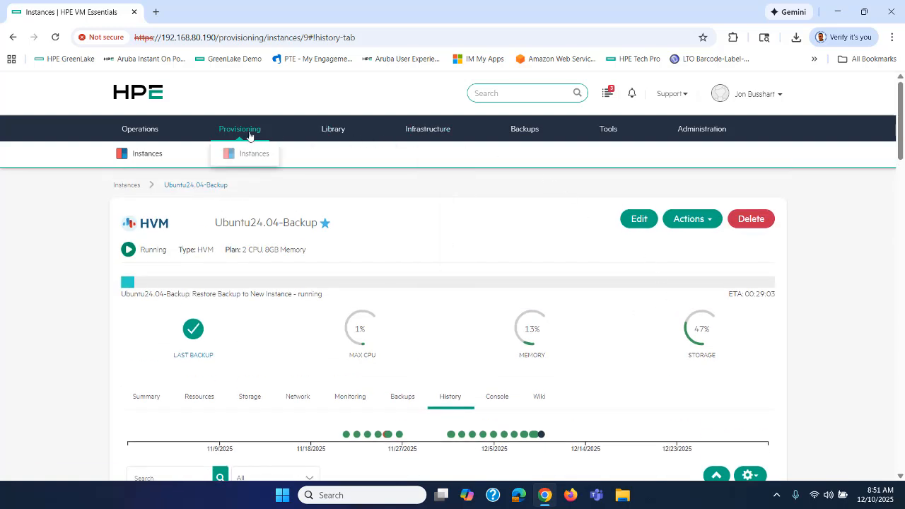
{"action": "left_click", "coordinate": [247, 157]}
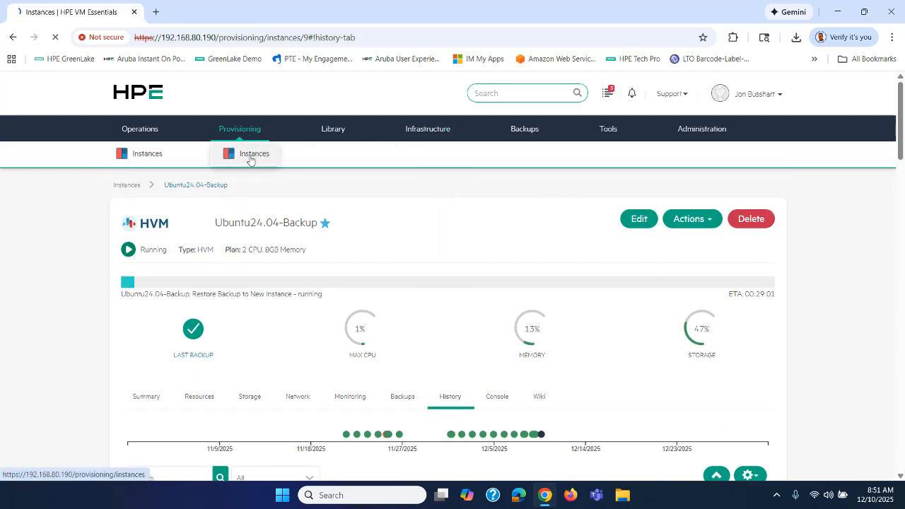
{"action": "scroll", "coordinate": [391, 364], "scroll_direction": "down", "scroll_amount": 2}
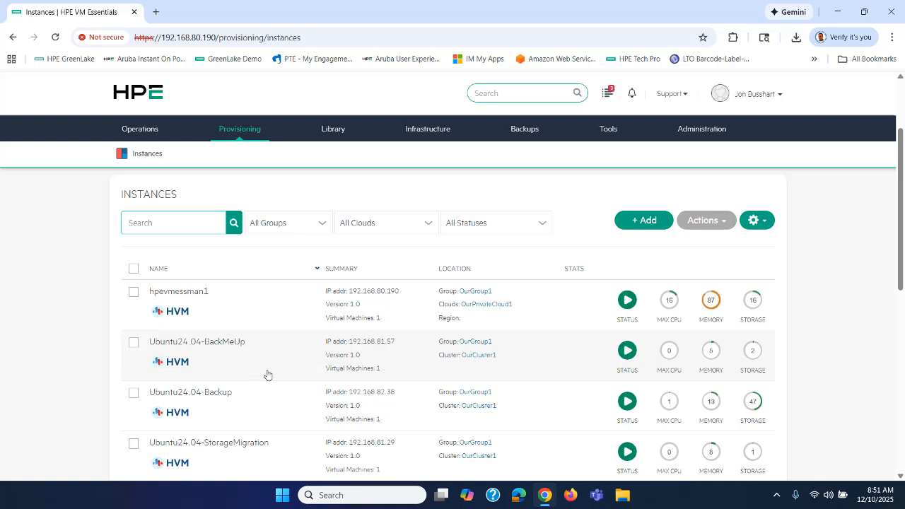
{"action": "scroll", "coordinate": [268, 375], "scroll_direction": "down", "scroll_amount": 1}
{"action": "scroll", "coordinate": [267, 375], "scroll_direction": "up", "scroll_amount": 2}
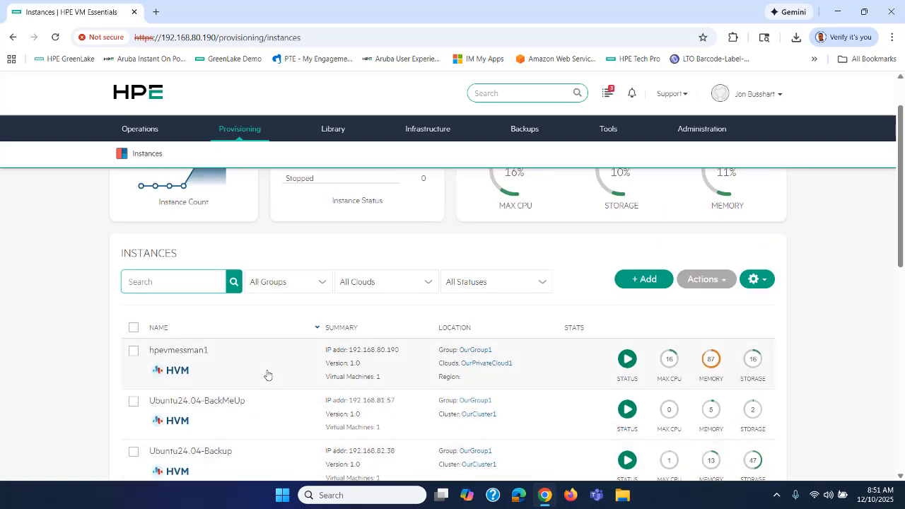
{"action": "mouse_move", "coordinate": [392, 130]}
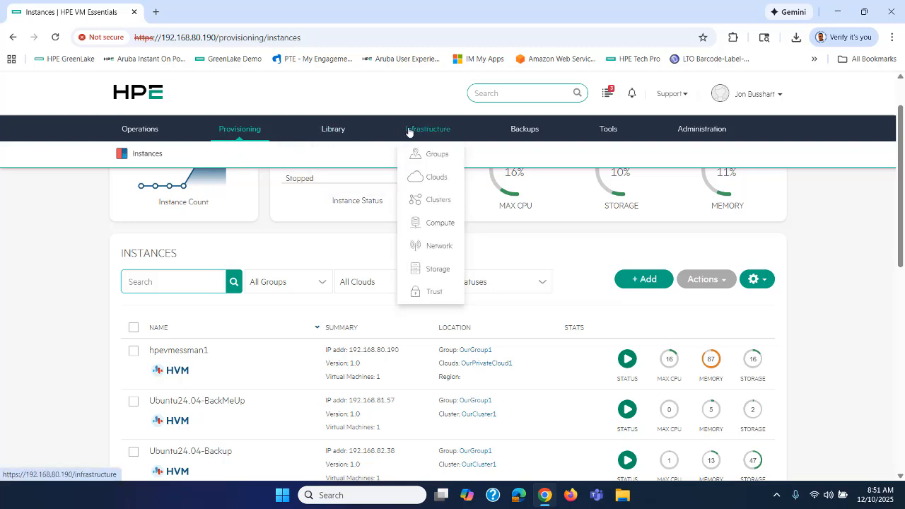
{"action": "mouse_move", "coordinate": [522, 132]}
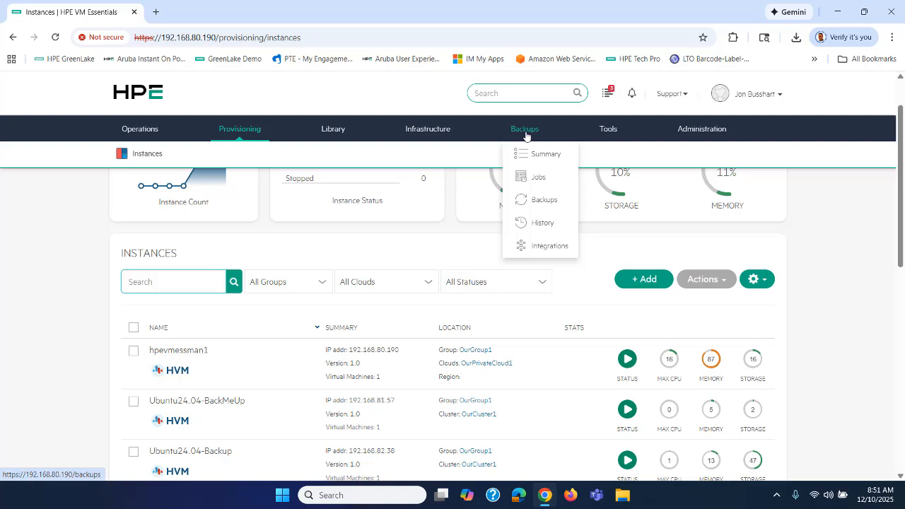
Review the Backups summary overview and the backup jobs list
{"action": "left_click", "coordinate": [534, 154]}
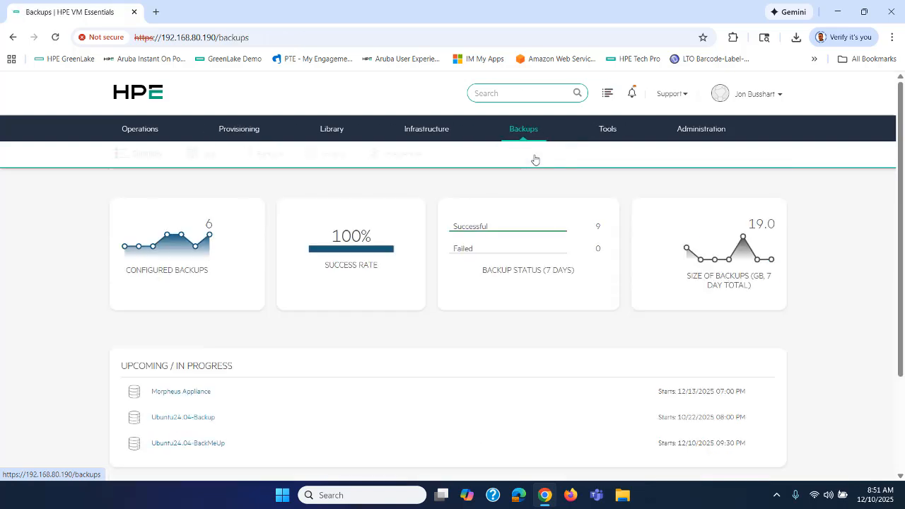
{"action": "scroll", "coordinate": [447, 382], "scroll_direction": "down", "scroll_amount": 1}
{"action": "scroll", "coordinate": [448, 382], "scroll_direction": "up", "scroll_amount": 1}
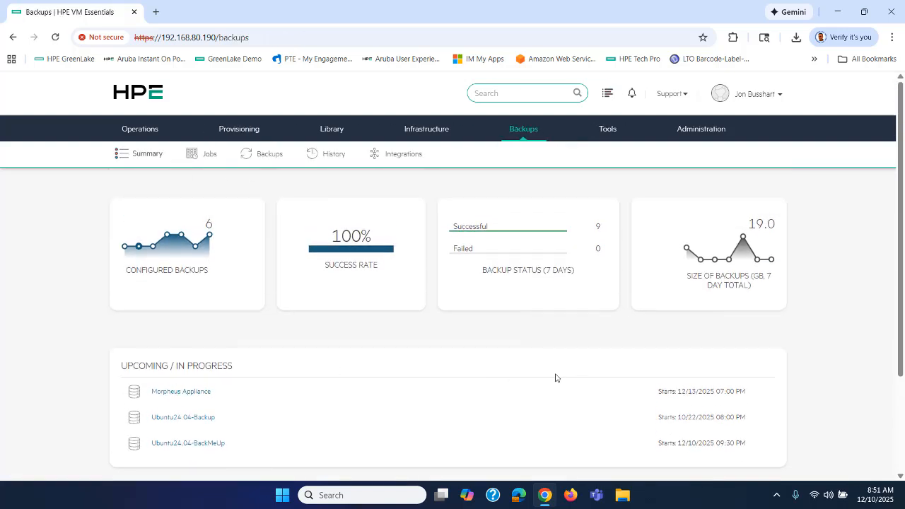
{"action": "left_click", "coordinate": [201, 153]}
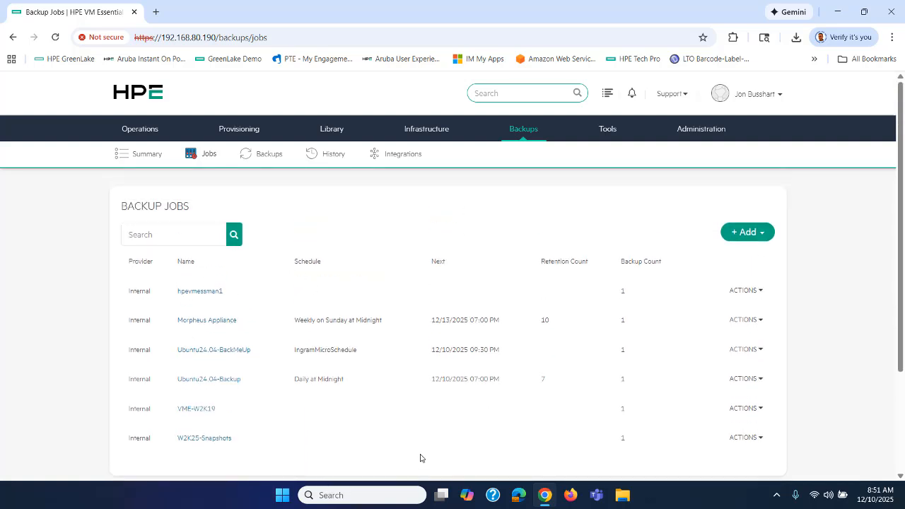
Review all backups and the backup history, where Ubuntu24.04-BackMeUp is in progress
{"action": "left_click", "coordinate": [252, 155]}
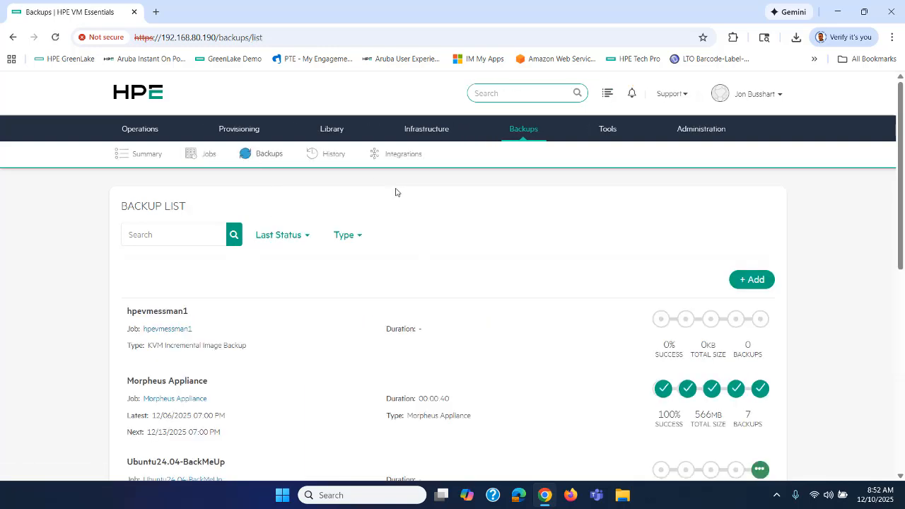
{"action": "scroll", "coordinate": [453, 286], "scroll_direction": "down", "scroll_amount": 4}
{"action": "scroll", "coordinate": [478, 319], "scroll_direction": "down", "scroll_amount": 2}
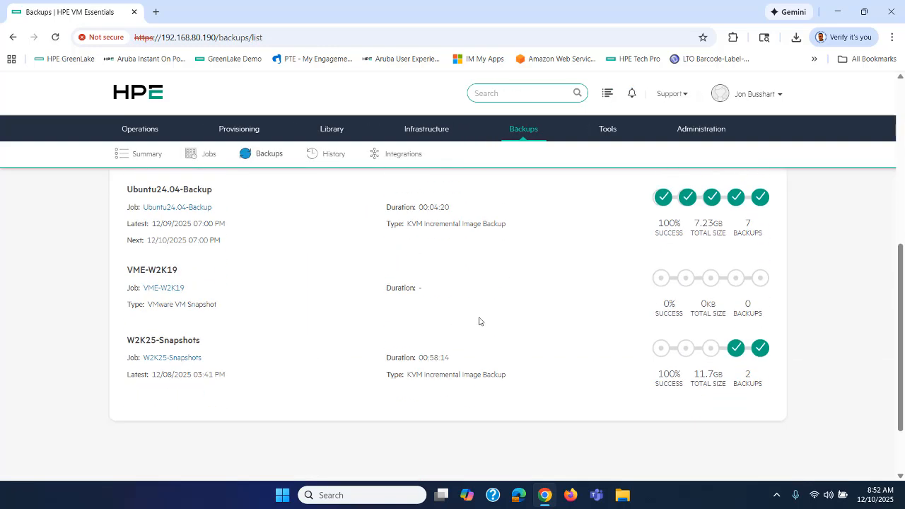
{"action": "scroll", "coordinate": [478, 319], "scroll_direction": "up", "scroll_amount": 5}
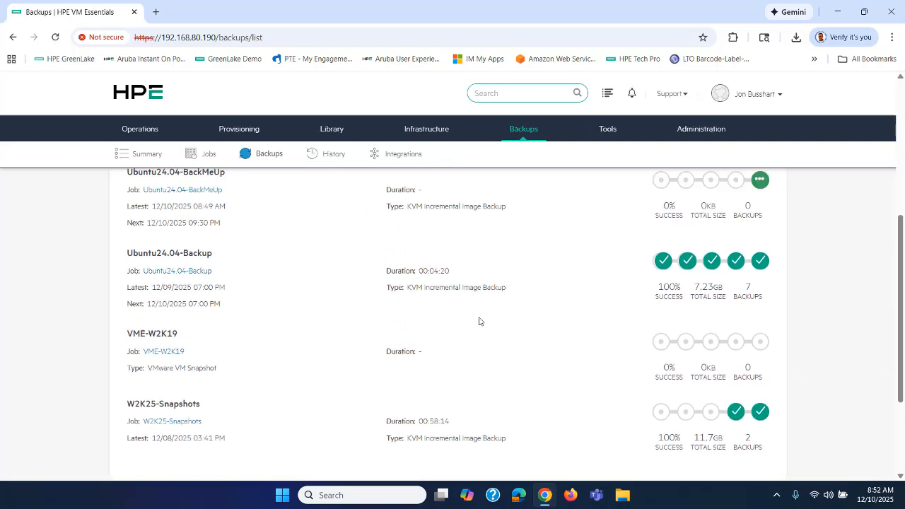
{"action": "left_click", "coordinate": [333, 155]}
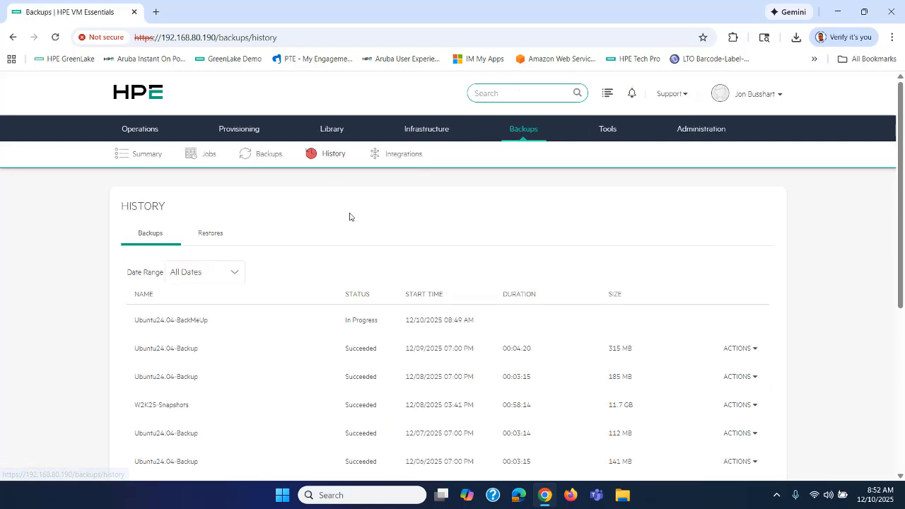
{"action": "scroll", "coordinate": [333, 247], "scroll_direction": "down", "scroll_amount": 3}
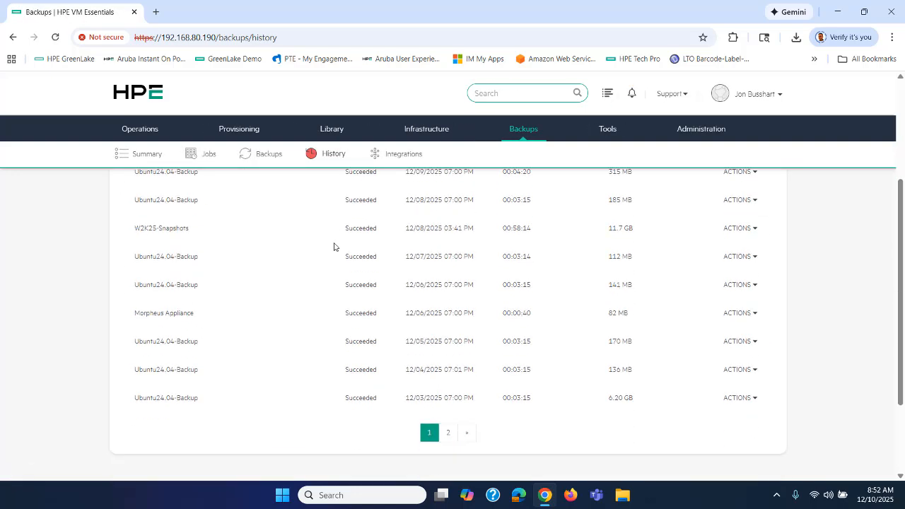
{"action": "scroll", "coordinate": [333, 247], "scroll_direction": "up", "scroll_amount": 3}
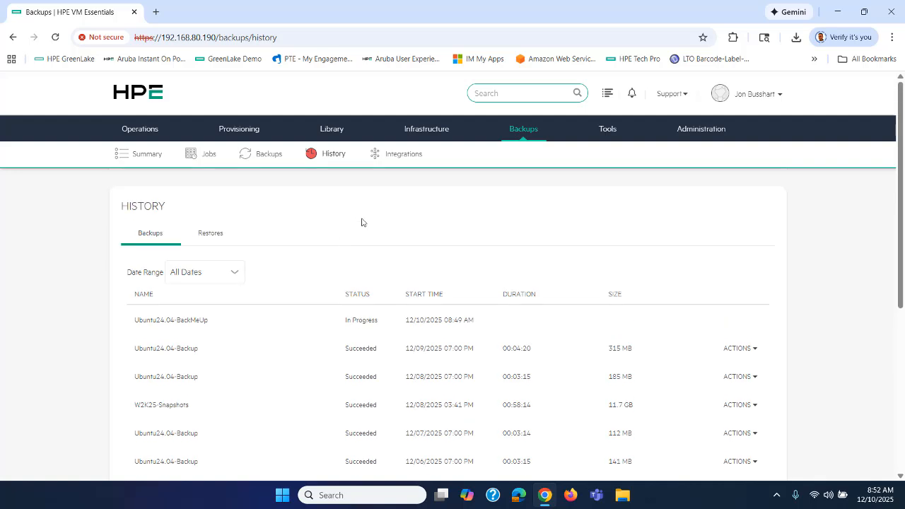
Go to Provisioning > Instances and scroll down to Ubuntu24.04-Backup
{"action": "mouse_move", "coordinate": [249, 130]}
{"action": "left_click", "coordinate": [248, 156]}
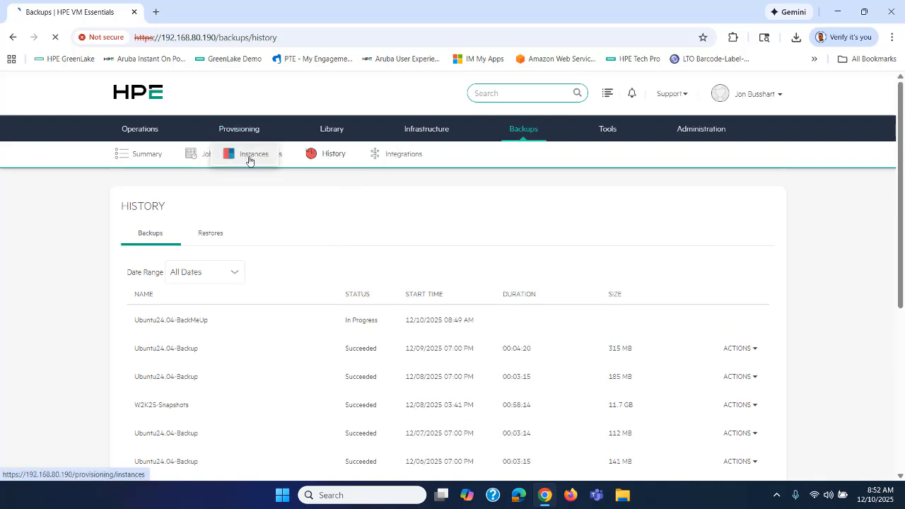
{"action": "scroll", "coordinate": [299, 249], "scroll_direction": "down", "scroll_amount": 1}
{"action": "scroll", "coordinate": [299, 249], "scroll_direction": "up", "scroll_amount": 1}
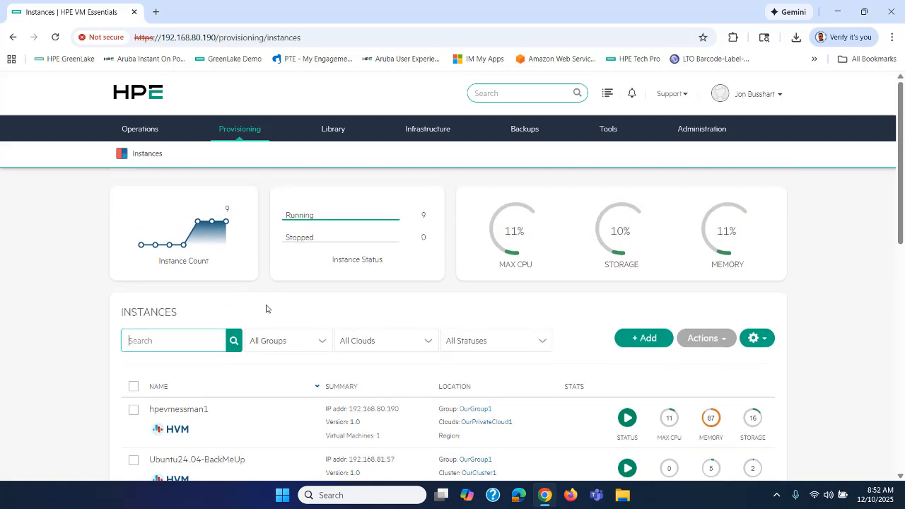
{"action": "scroll", "coordinate": [266, 308], "scroll_direction": "down", "scroll_amount": 3}
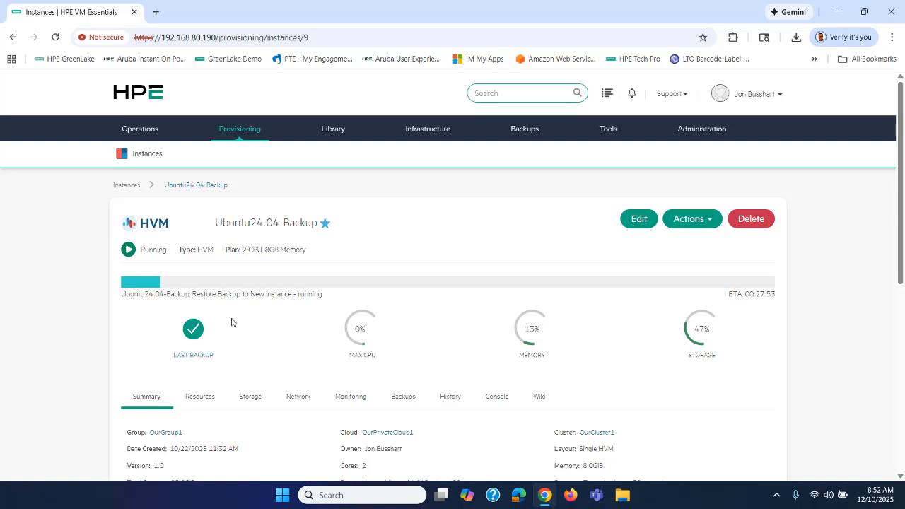
{"action": "scroll", "coordinate": [235, 324], "scroll_direction": "down", "scroll_amount": 2}
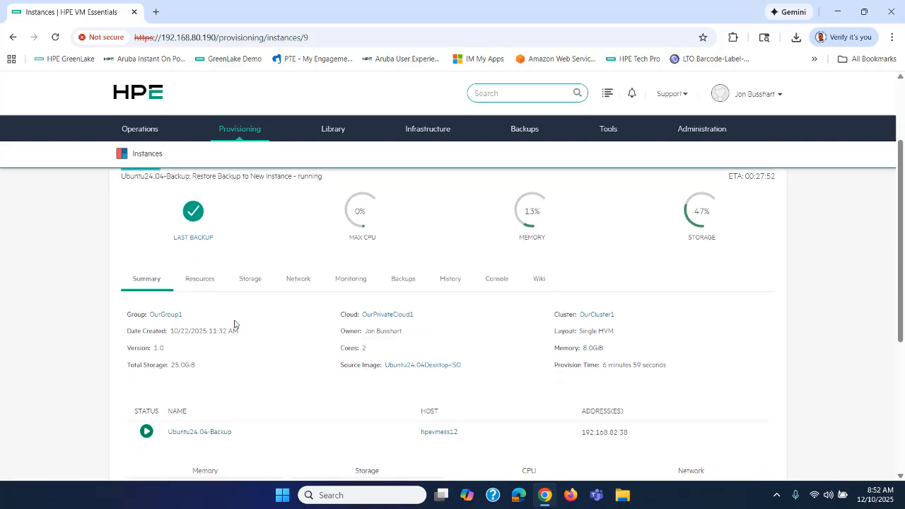
Show Ubuntu24.04-Backup's backups and check the latest result's ACTIONS menu without choosing anything
{"action": "left_click", "coordinate": [419, 277]}
{"action": "scroll", "coordinate": [467, 317], "scroll_direction": "down", "scroll_amount": 1}
{"action": "scroll", "coordinate": [472, 317], "scroll_direction": "down", "scroll_amount": 2}
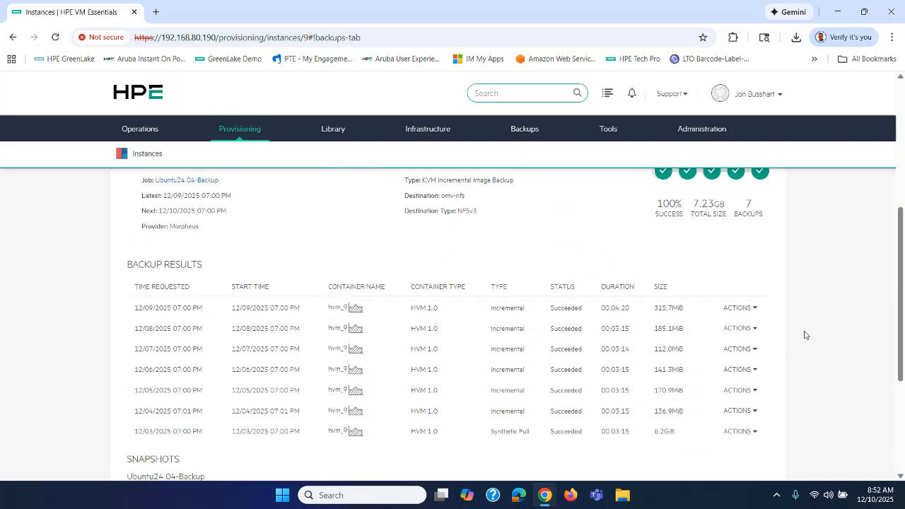
{"action": "left_click", "coordinate": [753, 309]}
{"action": "left_click", "coordinate": [500, 256]}
{"action": "scroll", "coordinate": [332, 263], "scroll_direction": "up", "scroll_amount": 5}
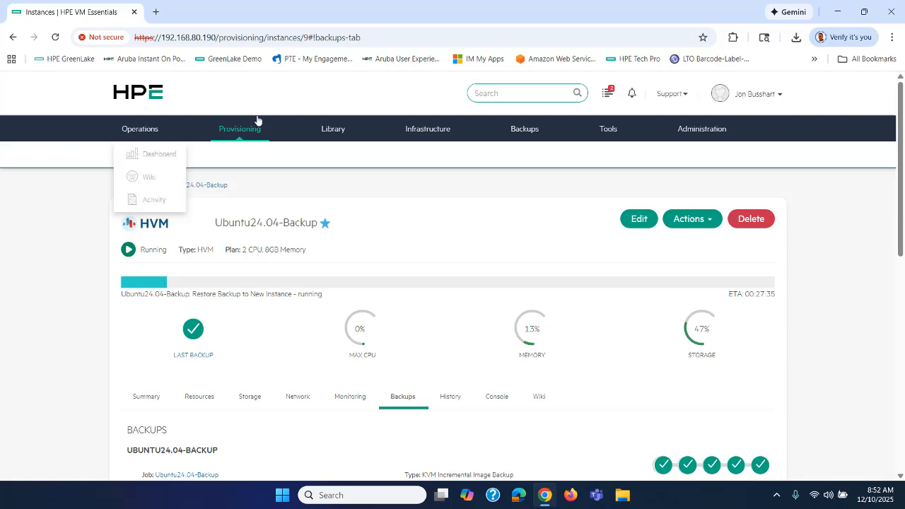
Open Library > Virtual Images and find the new Ubuntu24.04-Backup image at 0%, size N/A
{"action": "mouse_move", "coordinate": [333, 128]}
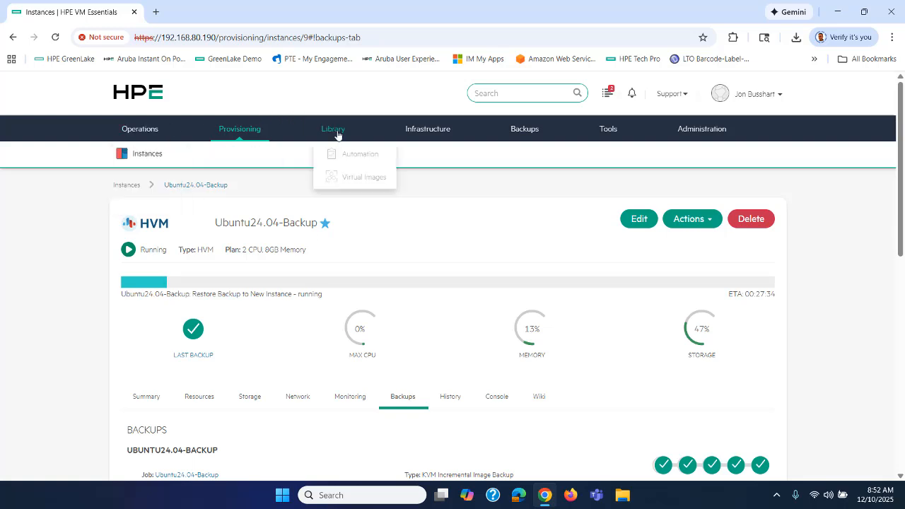
{"action": "left_click", "coordinate": [354, 177]}
{"action": "scroll", "coordinate": [262, 286], "scroll_direction": "down", "scroll_amount": 1}
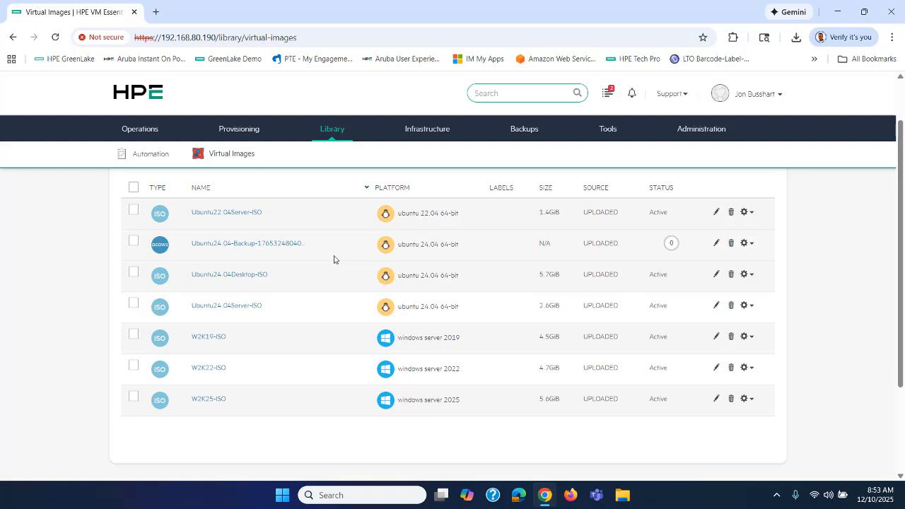
{"action": "scroll", "coordinate": [335, 260], "scroll_direction": "up", "scroll_amount": 1}
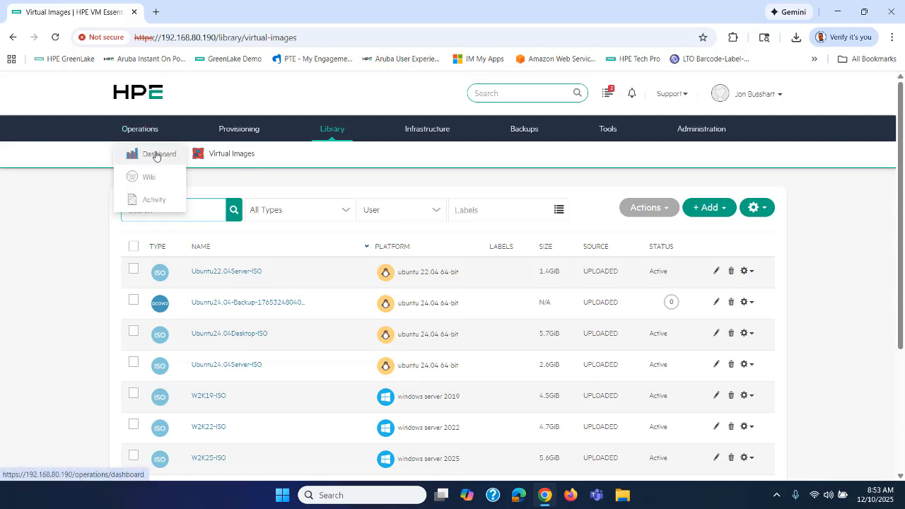
Check recent activity from the Operations Dashboard, then list instances down to W2K25-Snapshots
{"action": "left_click", "coordinate": [157, 153]}
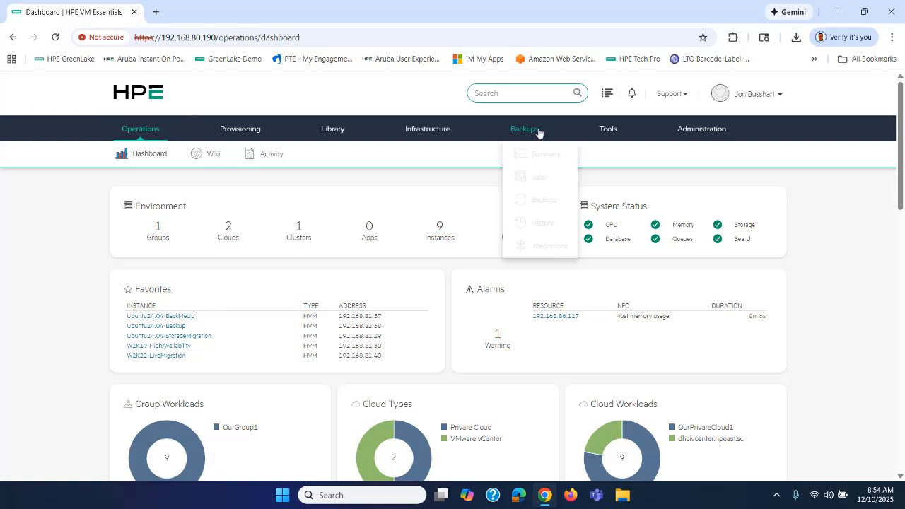
{"action": "left_click", "coordinate": [612, 93]}
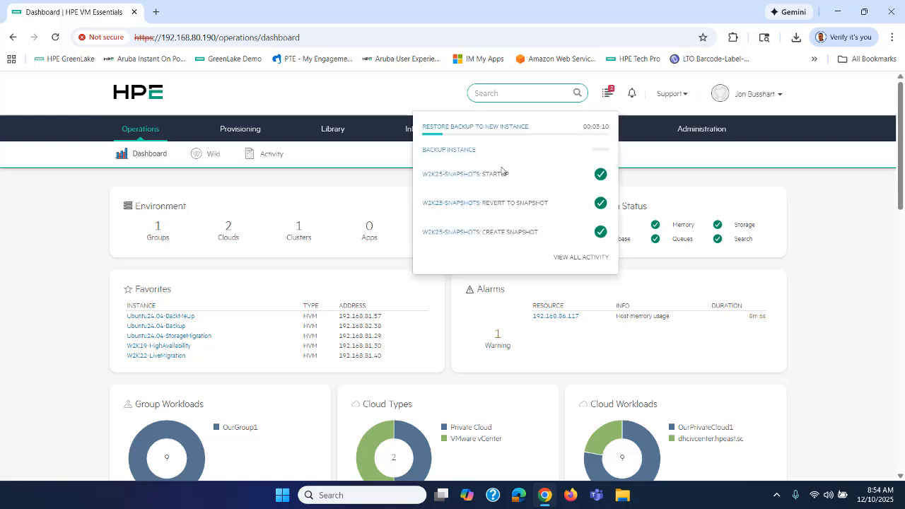
{"action": "left_click", "coordinate": [63, 212]}
{"action": "mouse_move", "coordinate": [260, 131]}
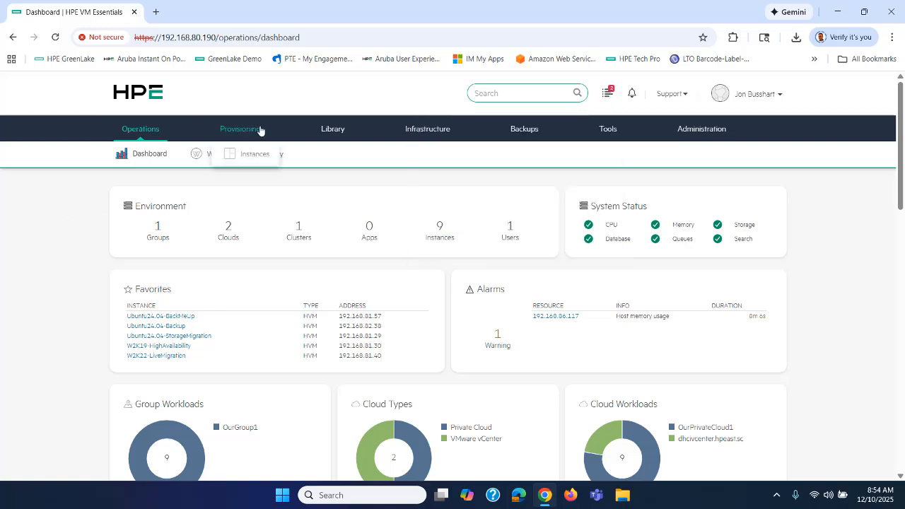
{"action": "left_click", "coordinate": [252, 155]}
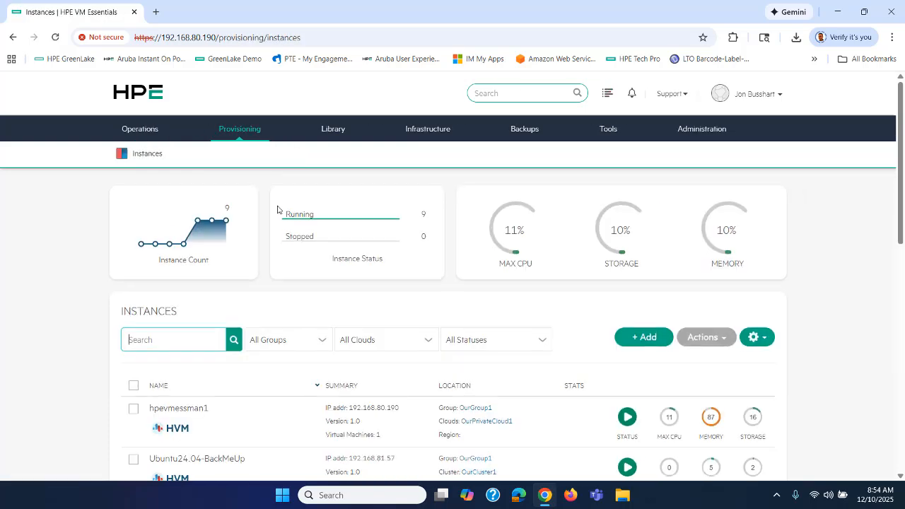
{"action": "scroll", "coordinate": [278, 208], "scroll_direction": "down", "scroll_amount": 8}
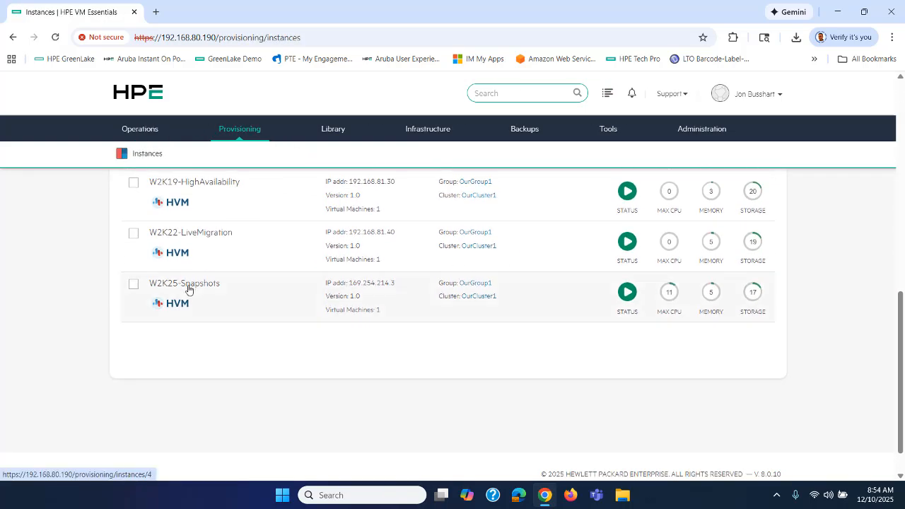
Sign in to W2K25-Snapshots as Administrator through its console using Ctrl+Alt+Delete and the password
{"action": "left_click", "coordinate": [186, 288]}
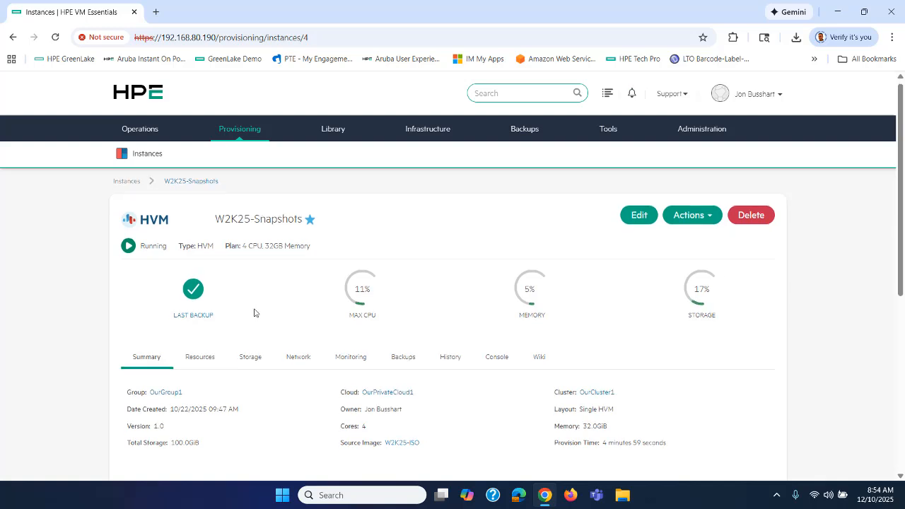
{"action": "scroll", "coordinate": [256, 313], "scroll_direction": "down", "scroll_amount": 3}
{"action": "left_click", "coordinate": [496, 183]}
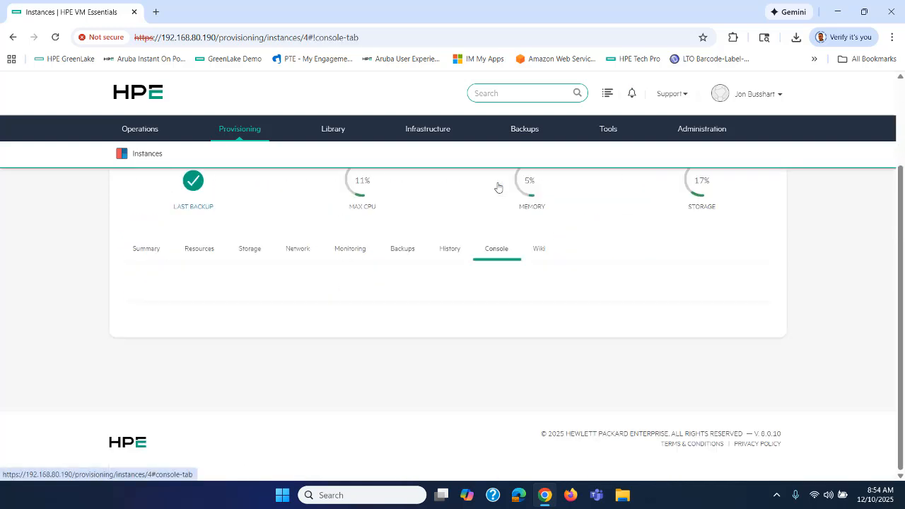
{"action": "scroll", "coordinate": [439, 299], "scroll_direction": "down", "scroll_amount": 2}
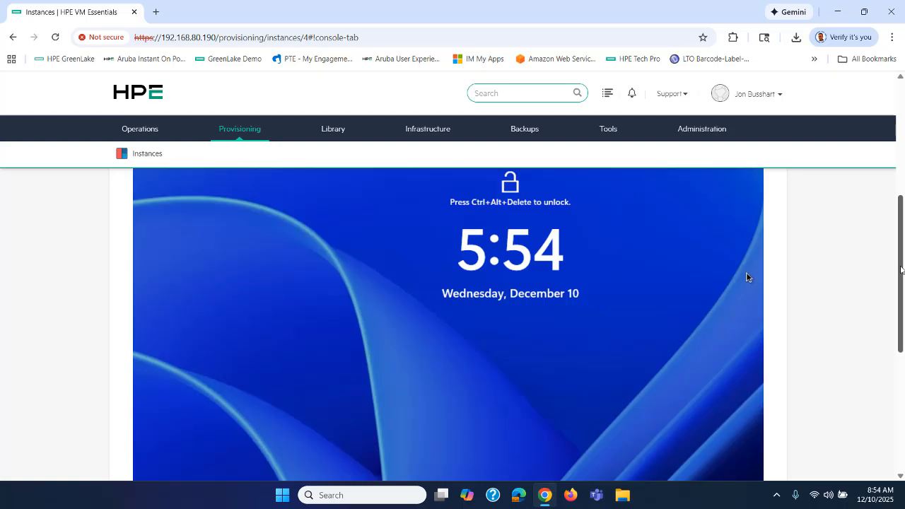
{"action": "scroll", "coordinate": [747, 276], "scroll_direction": "up", "scroll_amount": 2}
{"action": "left_click", "coordinate": [700, 234]}
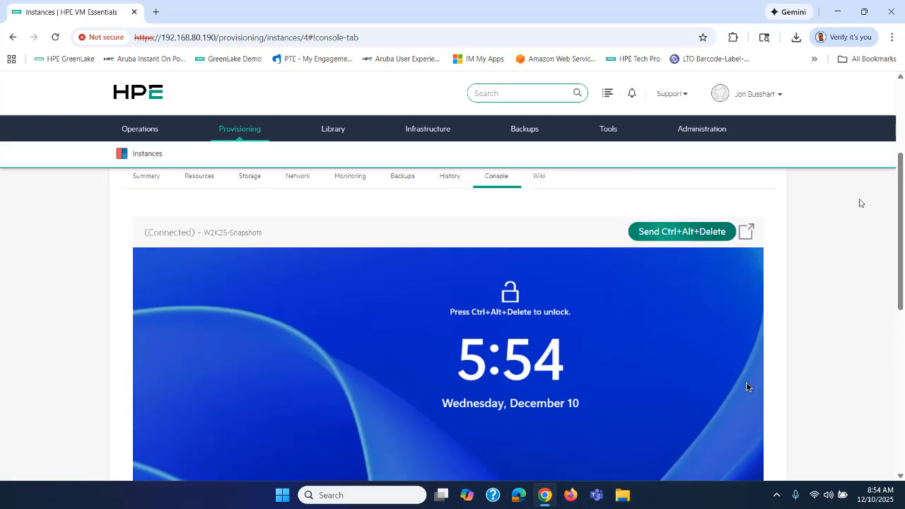
{"action": "scroll", "coordinate": [875, 228], "scroll_direction": "down", "scroll_amount": 2}
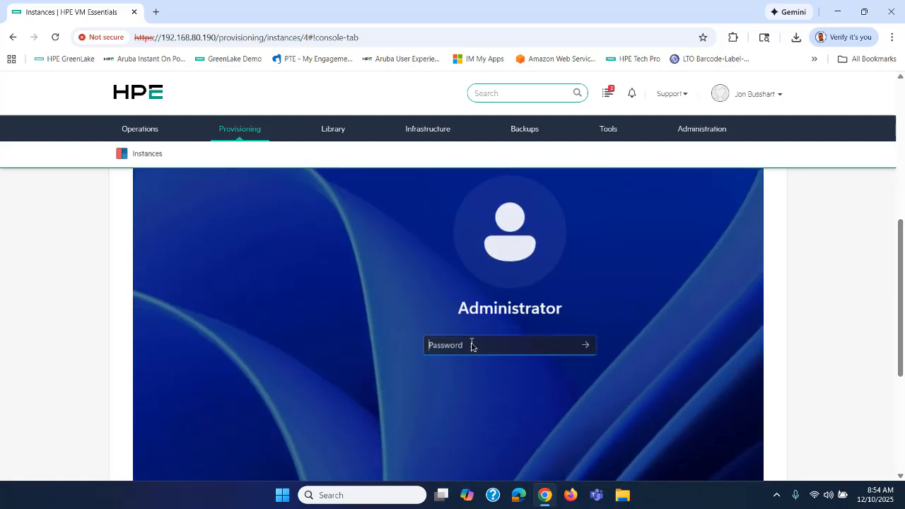
{"action": "type", "text": "Passwo"}
{"action": "key", "text": "Return"}
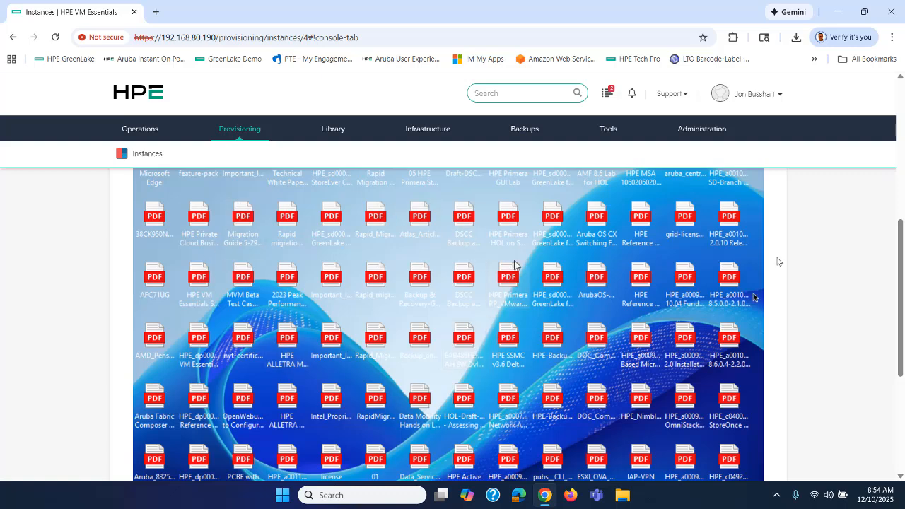
Check the restore task's progress in recent activity and return to the Operations Dashboard
{"action": "left_click_drag", "start_coordinate": [901, 232], "coordinate": [902, 94]}
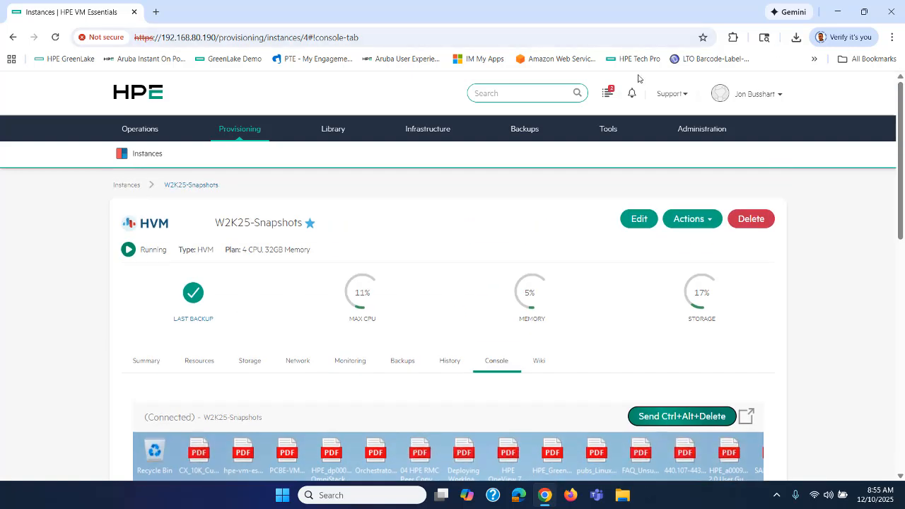
{"action": "left_click", "coordinate": [608, 94]}
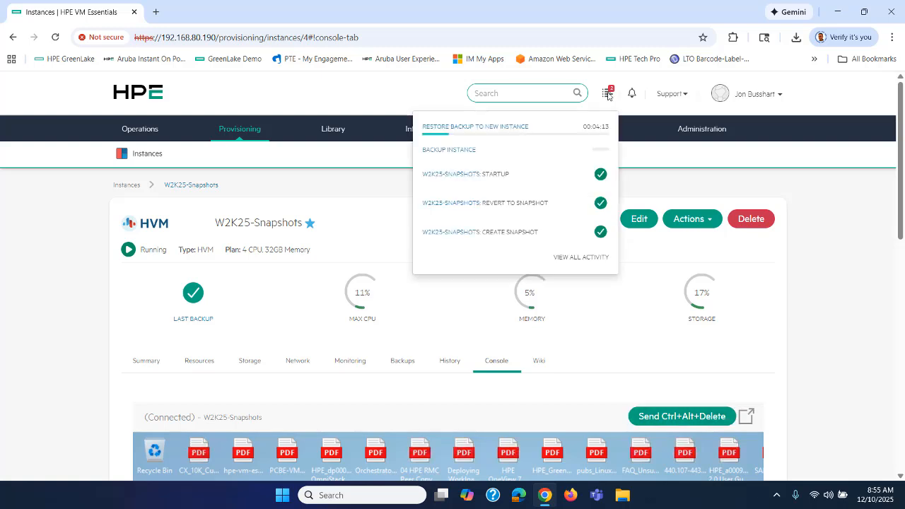
{"action": "left_click", "coordinate": [26, 244]}
{"action": "left_click", "coordinate": [148, 152]}
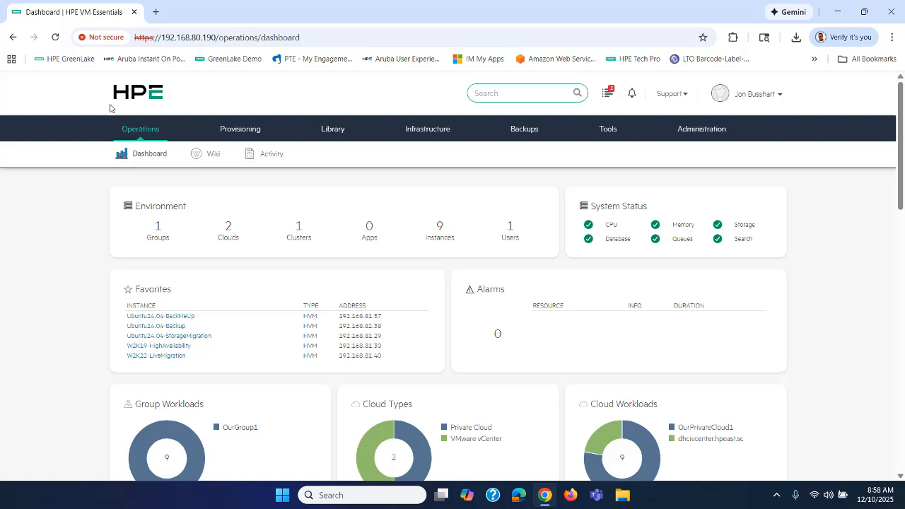
{"action": "mouse_move", "coordinate": [241, 131]}
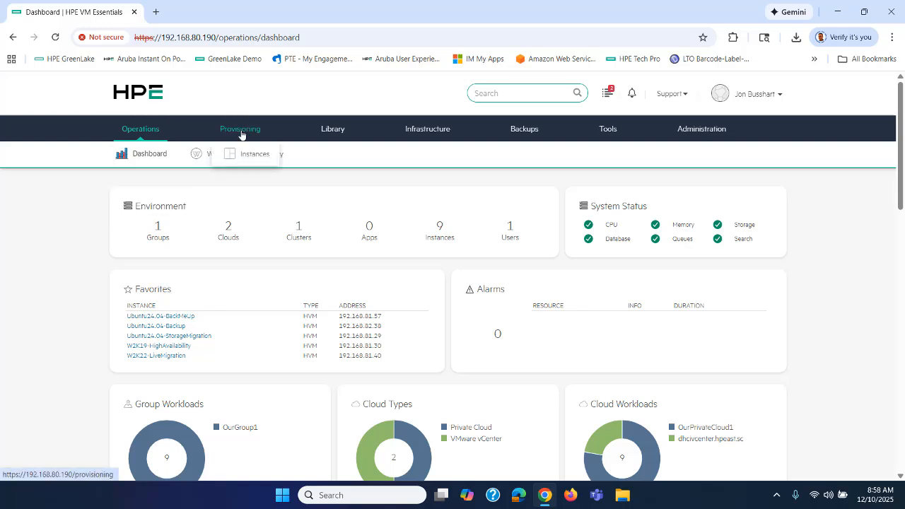
{"action": "left_click", "coordinate": [244, 154]}
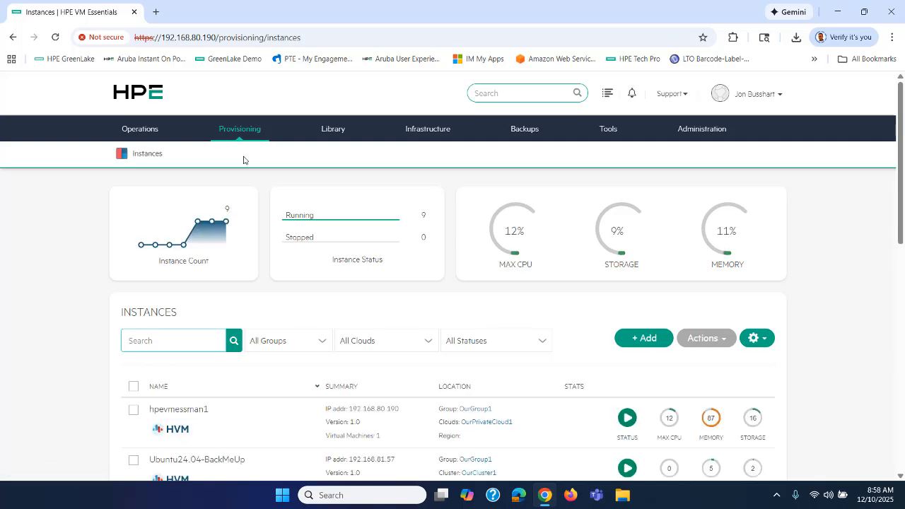
{"action": "scroll", "coordinate": [243, 159], "scroll_direction": "down", "scroll_amount": 2}
{"action": "scroll", "coordinate": [243, 160], "scroll_direction": "down", "scroll_amount": 2}
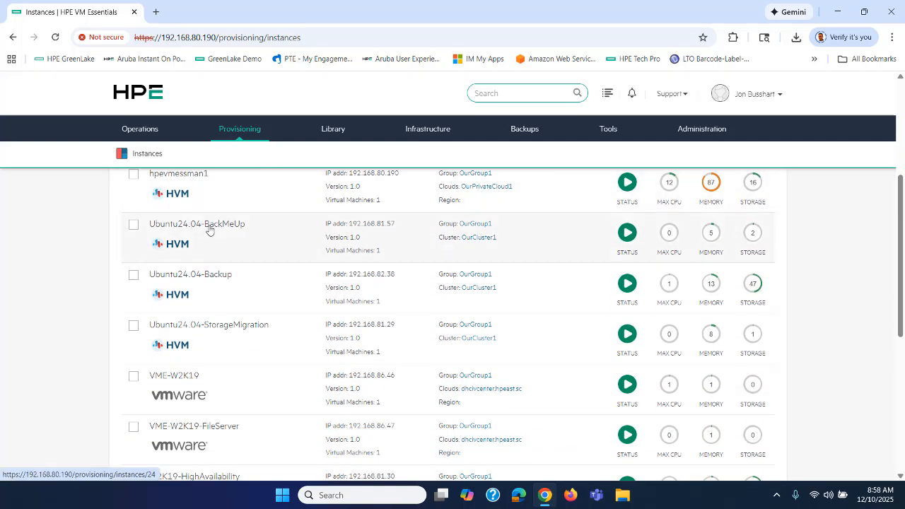
{"action": "left_click", "coordinate": [252, 229]}
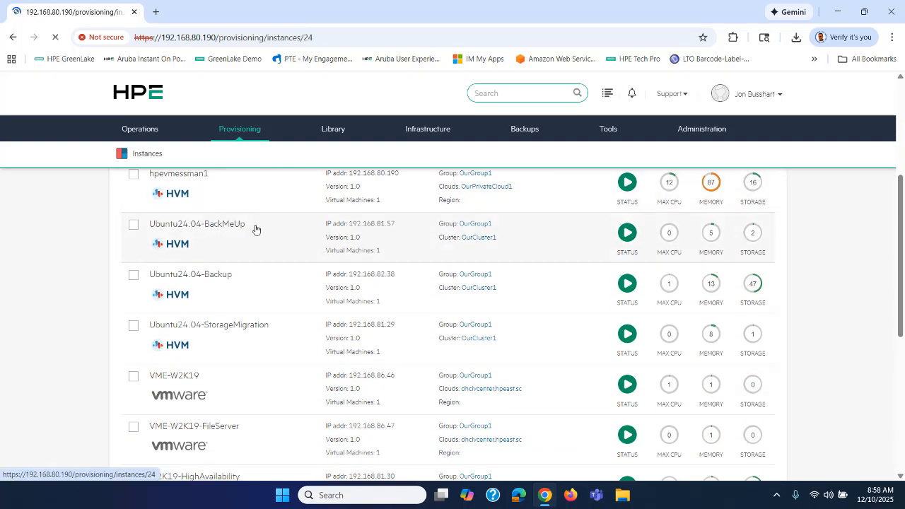
{"action": "scroll", "coordinate": [334, 287], "scroll_direction": "down", "scroll_amount": 3}
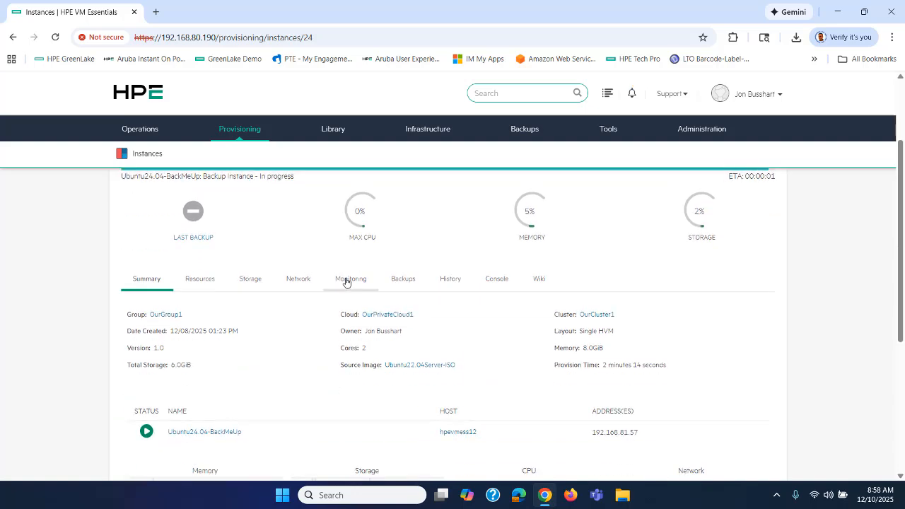
{"action": "scroll", "coordinate": [334, 287], "scroll_direction": "up", "scroll_amount": 2}
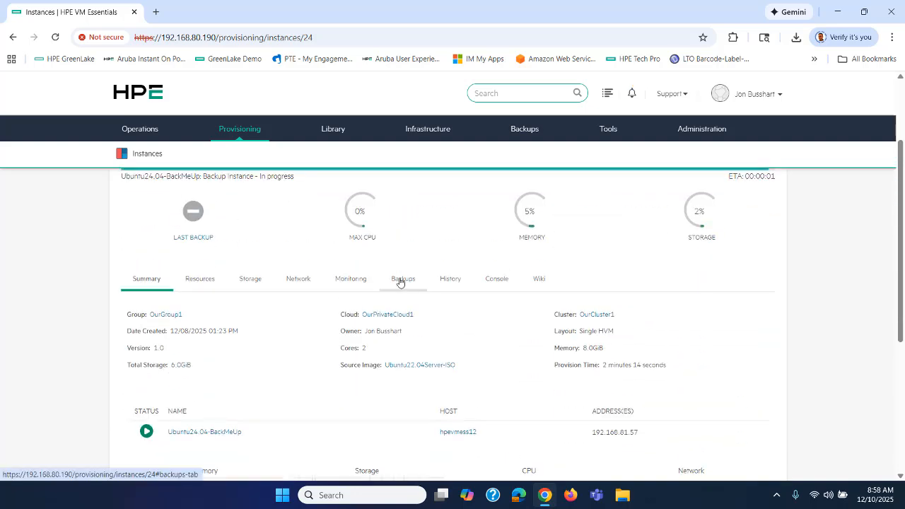
{"action": "left_click", "coordinate": [401, 279]}
{"action": "scroll", "coordinate": [425, 290], "scroll_direction": "down", "scroll_amount": 1}
{"action": "scroll", "coordinate": [494, 294], "scroll_direction": "down", "scroll_amount": 2}
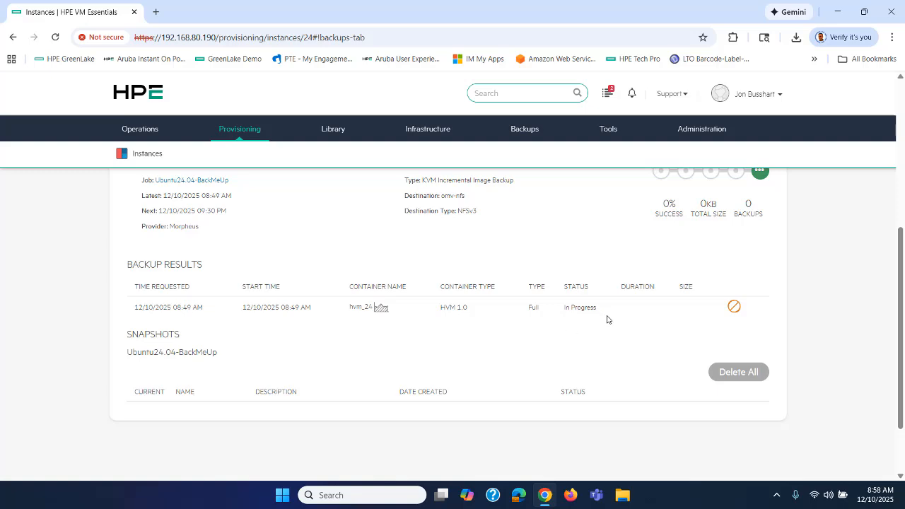
{"action": "scroll", "coordinate": [607, 318], "scroll_direction": "up", "scroll_amount": 5}
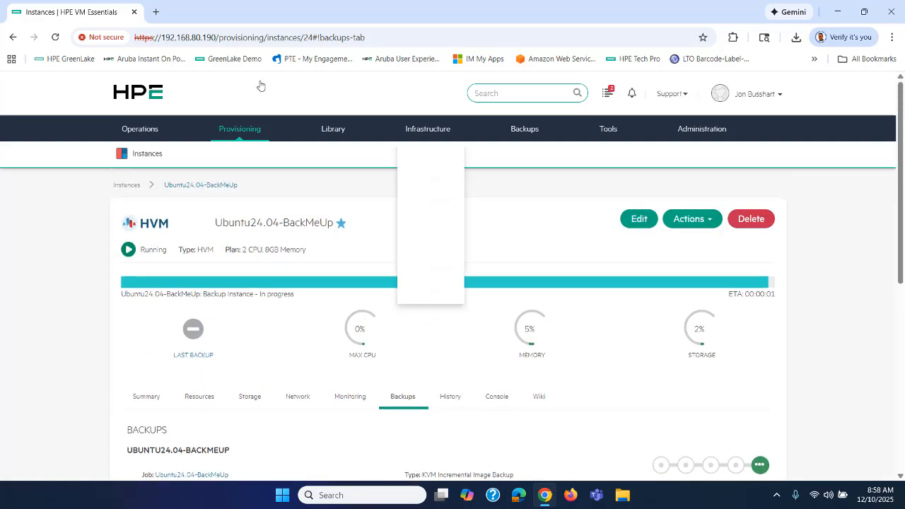
{"action": "left_click", "coordinate": [151, 154]}
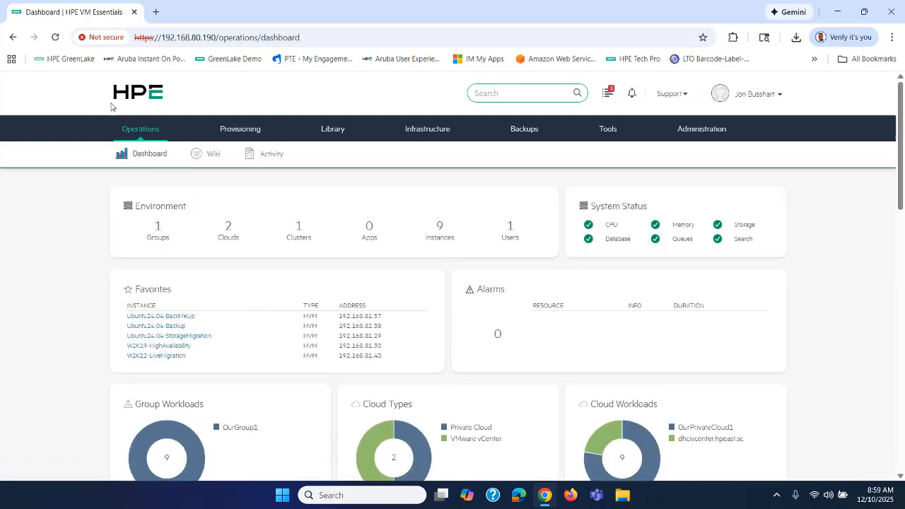
Check recent activity, then open Ubuntu24.04-BackMeUp from the Instances list
{"action": "left_click", "coordinate": [608, 99]}
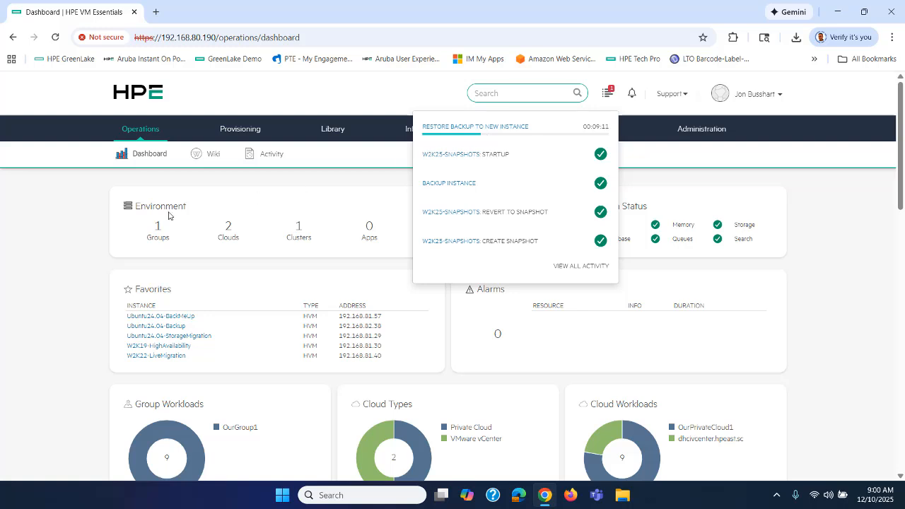
{"action": "left_click", "coordinate": [75, 214]}
{"action": "mouse_move", "coordinate": [228, 131]}
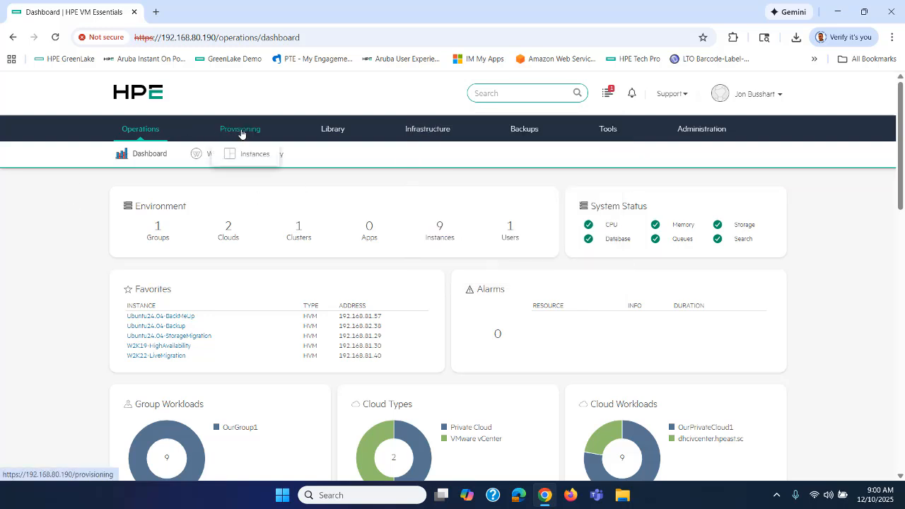
{"action": "left_click", "coordinate": [254, 155]}
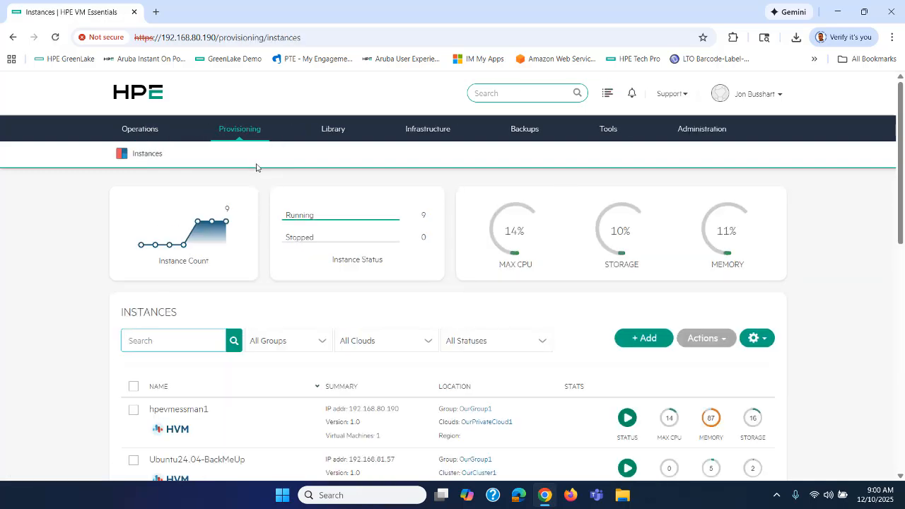
{"action": "scroll", "coordinate": [249, 269], "scroll_direction": "down", "scroll_amount": 3}
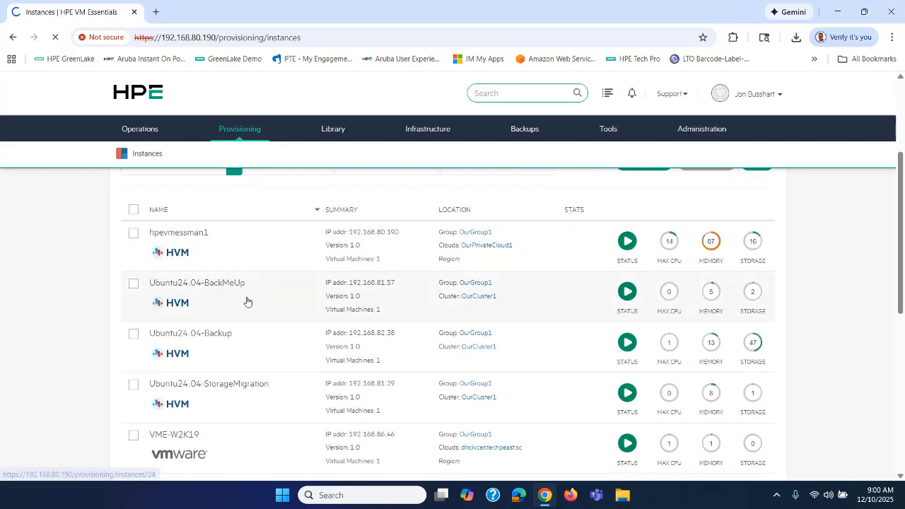
{"action": "left_click", "coordinate": [245, 300]}
View Ubuntu24.04-BackMeUp's succeeded 2.2GB full backup and its ACTIONS menu, then check restore progress
{"action": "scroll", "coordinate": [283, 294], "scroll_direction": "down", "scroll_amount": 2}
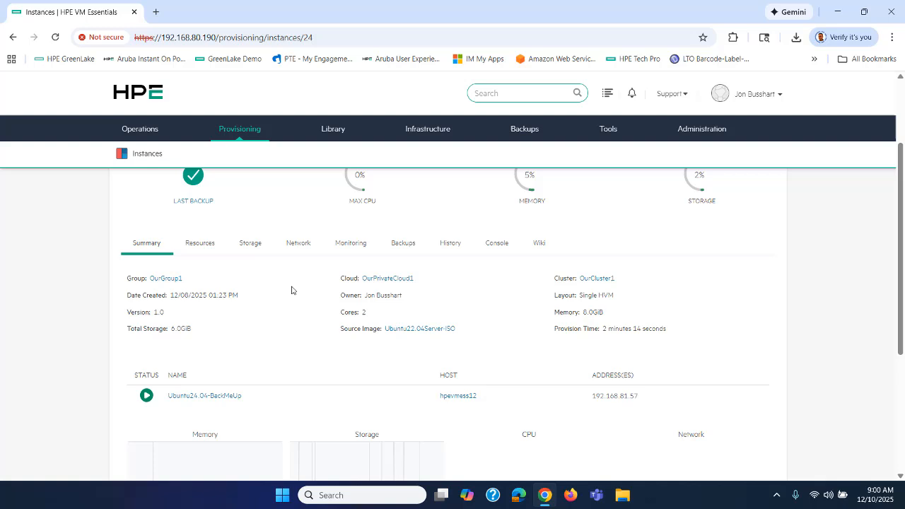
{"action": "left_click", "coordinate": [404, 244]}
{"action": "scroll", "coordinate": [393, 281], "scroll_direction": "down", "scroll_amount": 2}
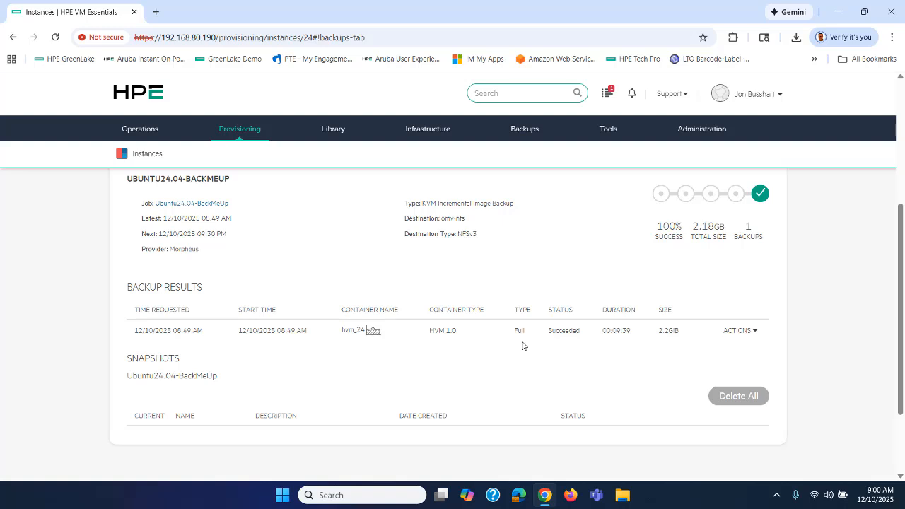
{"action": "left_click", "coordinate": [734, 332]}
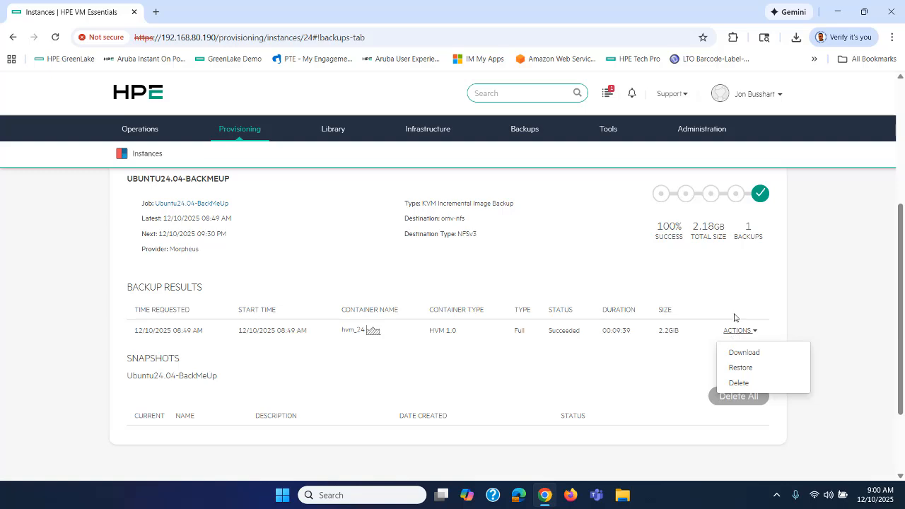
{"action": "left_click", "coordinate": [734, 332]}
{"action": "scroll", "coordinate": [724, 300], "scroll_direction": "up", "scroll_amount": 4}
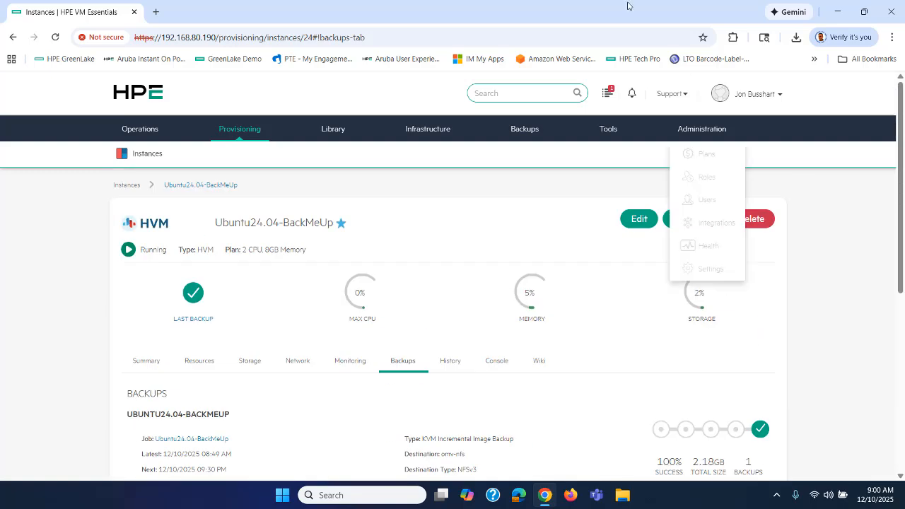
{"action": "left_click", "coordinate": [608, 93]}
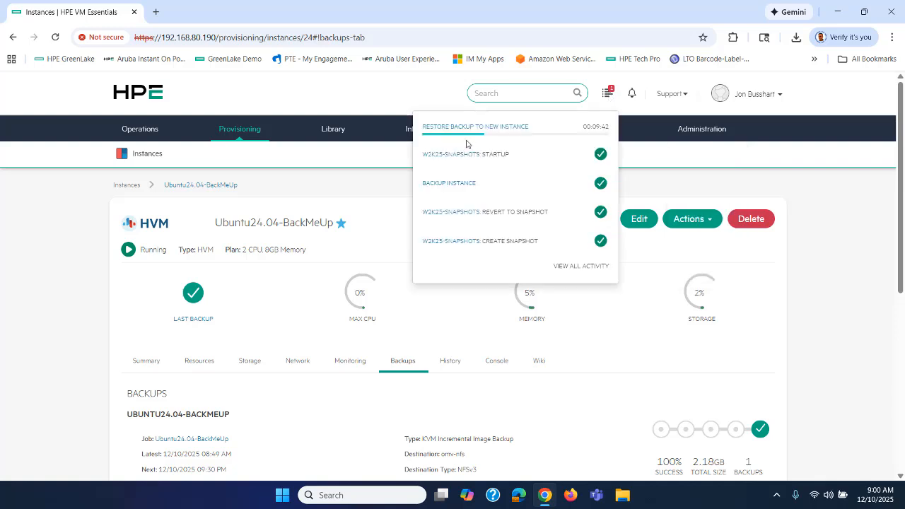
Return to the Operations Dashboard and check the restore's progress in recent activity
{"action": "mouse_move", "coordinate": [147, 126]}
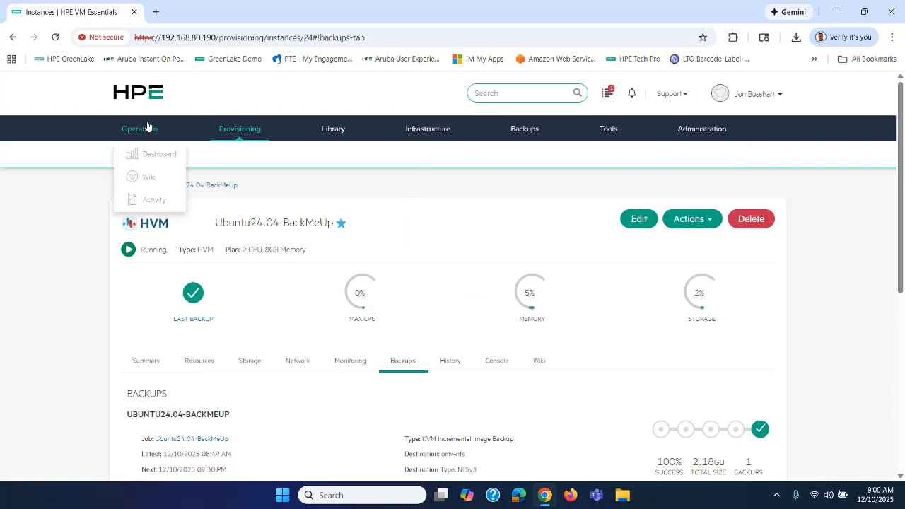
{"action": "left_click", "coordinate": [148, 153]}
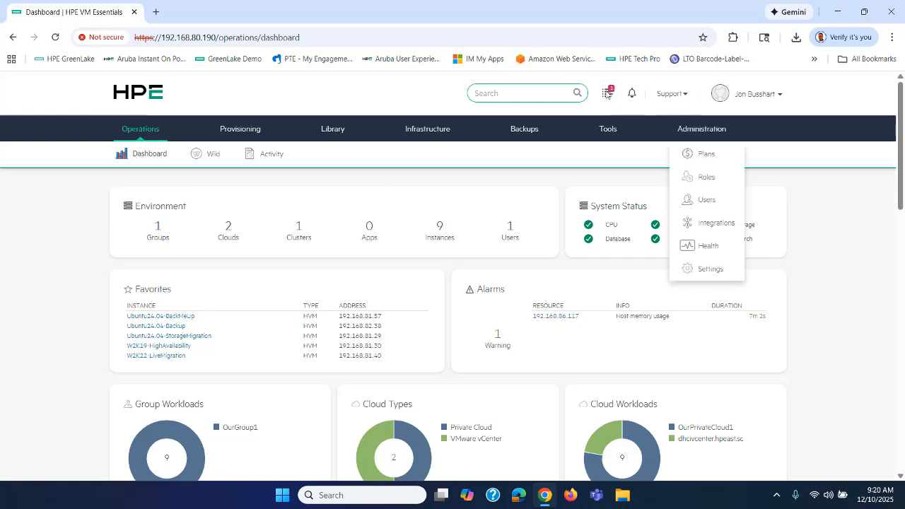
{"action": "left_click", "coordinate": [605, 96]}
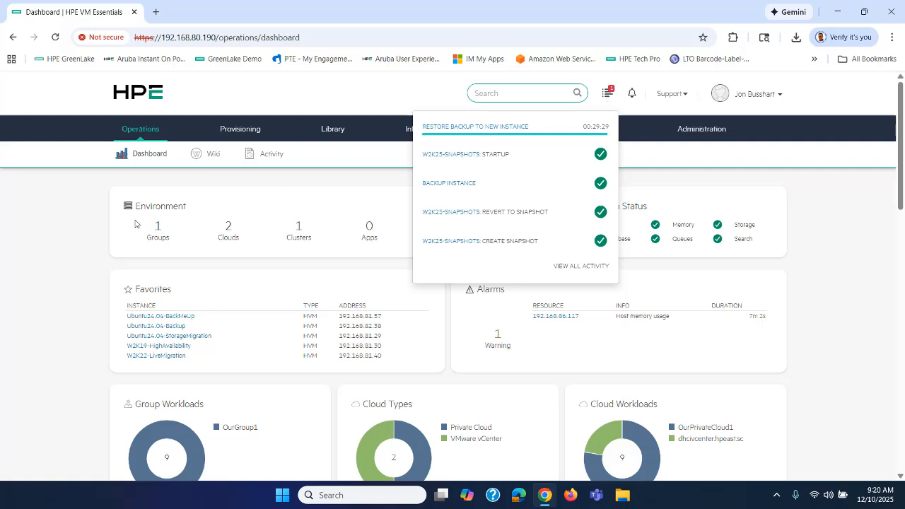
{"action": "left_click", "coordinate": [81, 233]}
Scroll the Instances list, then open Library > Virtual Images
{"action": "mouse_move", "coordinate": [234, 131]}
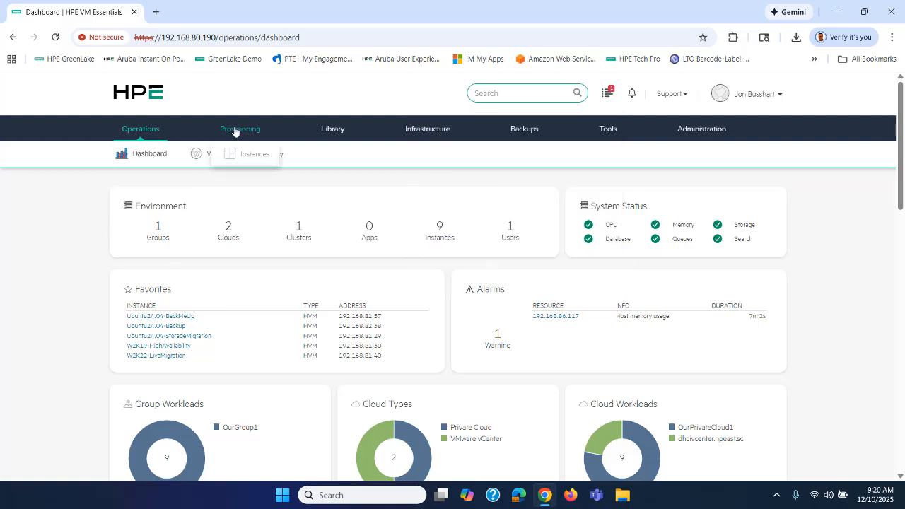
{"action": "left_click", "coordinate": [245, 155]}
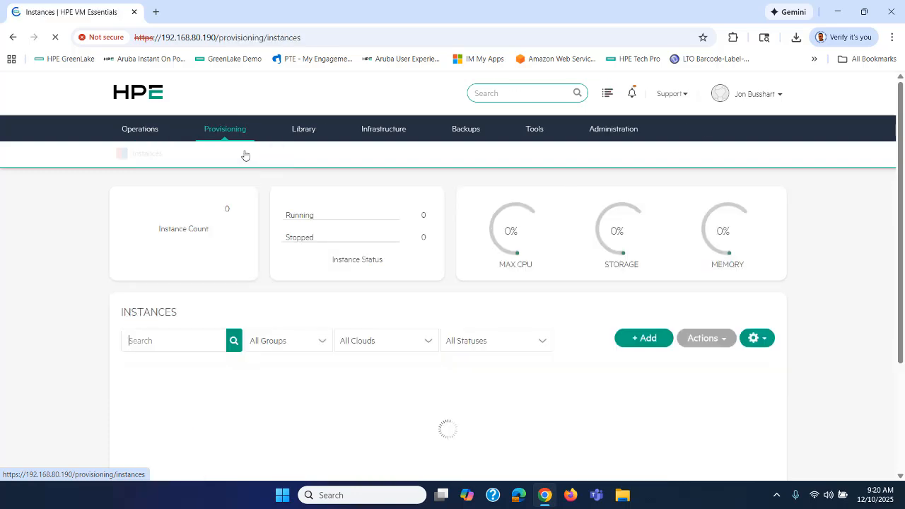
{"action": "scroll", "coordinate": [275, 198], "scroll_direction": "down", "scroll_amount": 3}
{"action": "scroll", "coordinate": [283, 217], "scroll_direction": "down", "scroll_amount": 2}
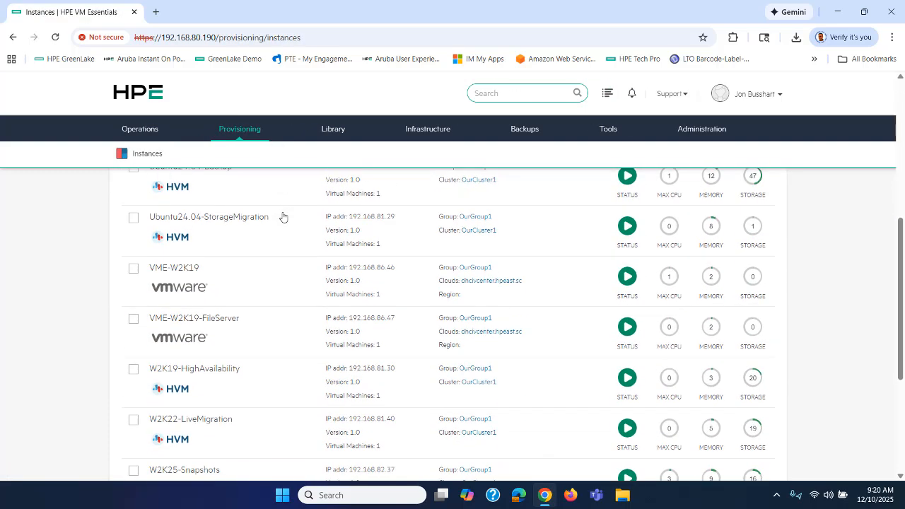
{"action": "scroll", "coordinate": [283, 217], "scroll_direction": "up", "scroll_amount": 5}
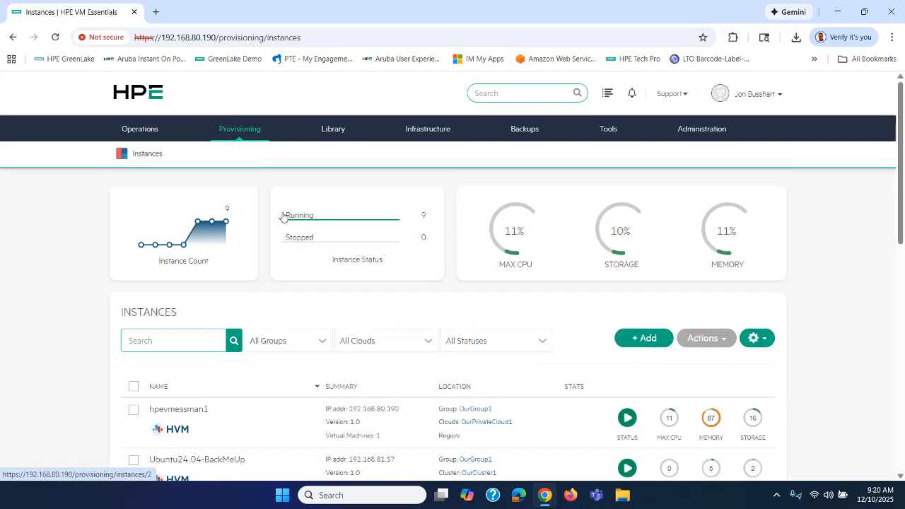
{"action": "mouse_move", "coordinate": [331, 136]}
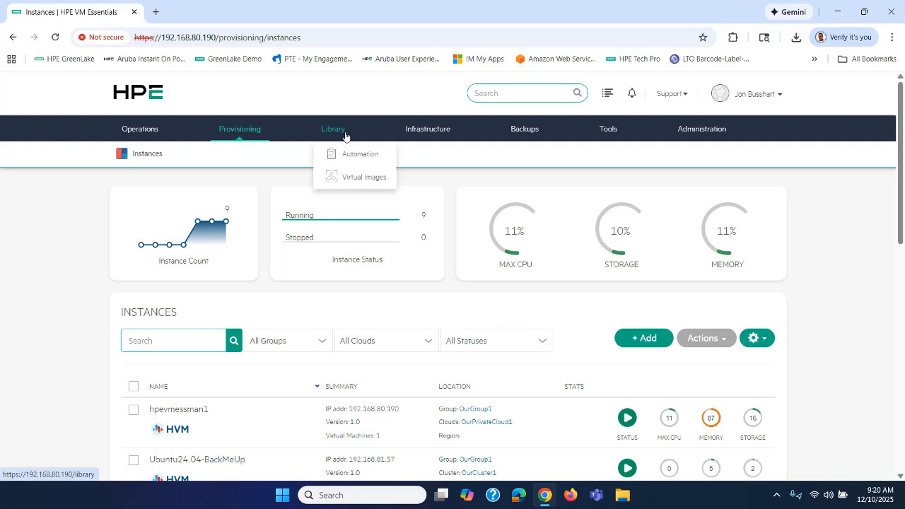
{"action": "left_click", "coordinate": [354, 179]}
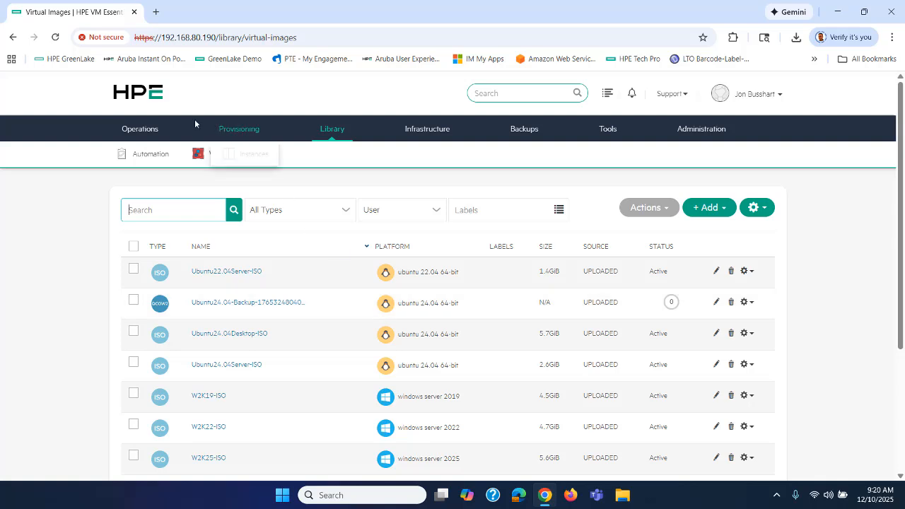
Return to the Operations Dashboard and check the restored instance's provisioning progress in recent activity
{"action": "mouse_move", "coordinate": [135, 128]}
{"action": "left_click", "coordinate": [139, 151]}
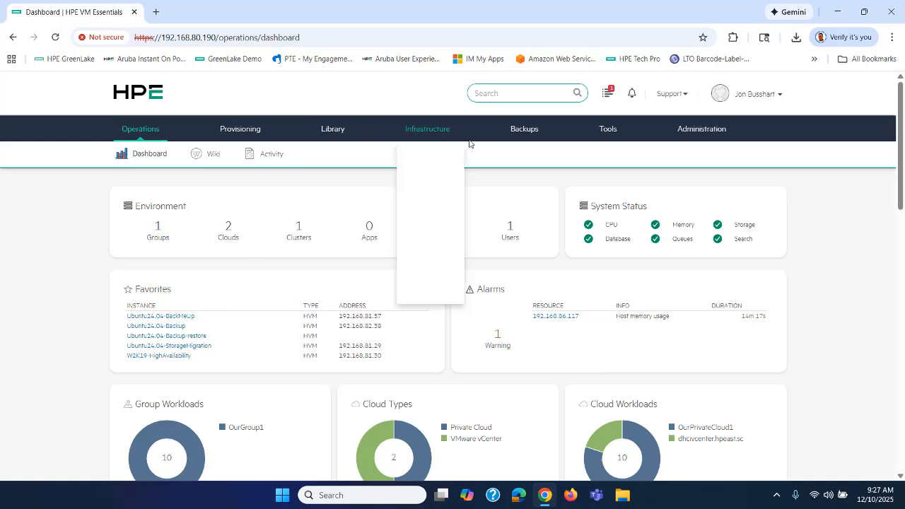
{"action": "left_click", "coordinate": [610, 97]}
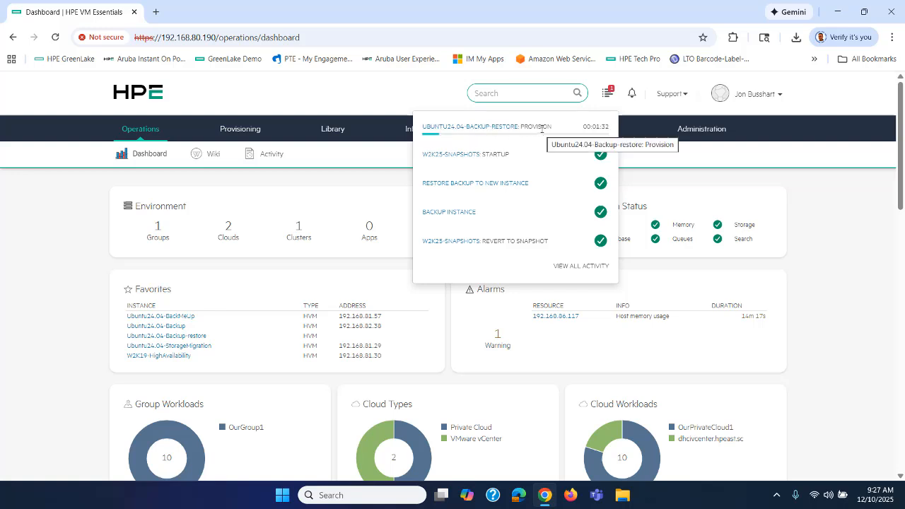
{"action": "left_click", "coordinate": [65, 204]}
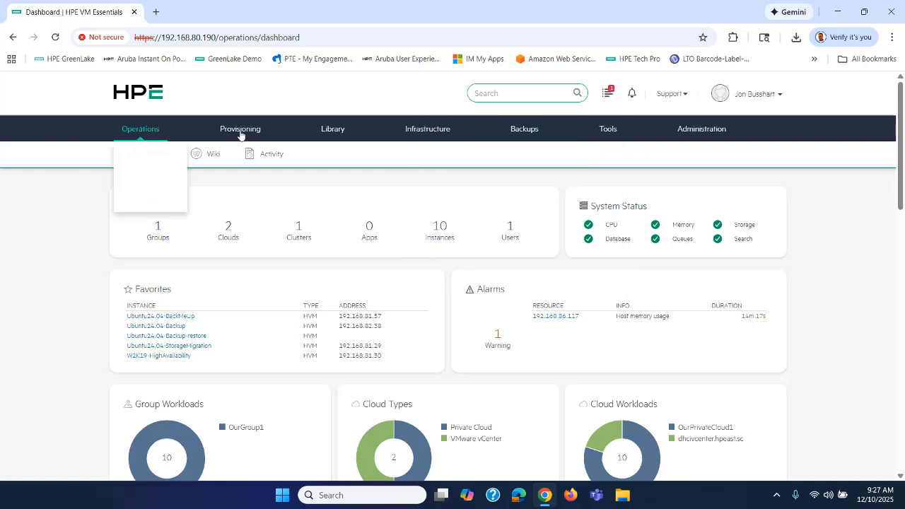
Browse the Library's Virtual Images list
{"action": "mouse_move", "coordinate": [334, 140]}
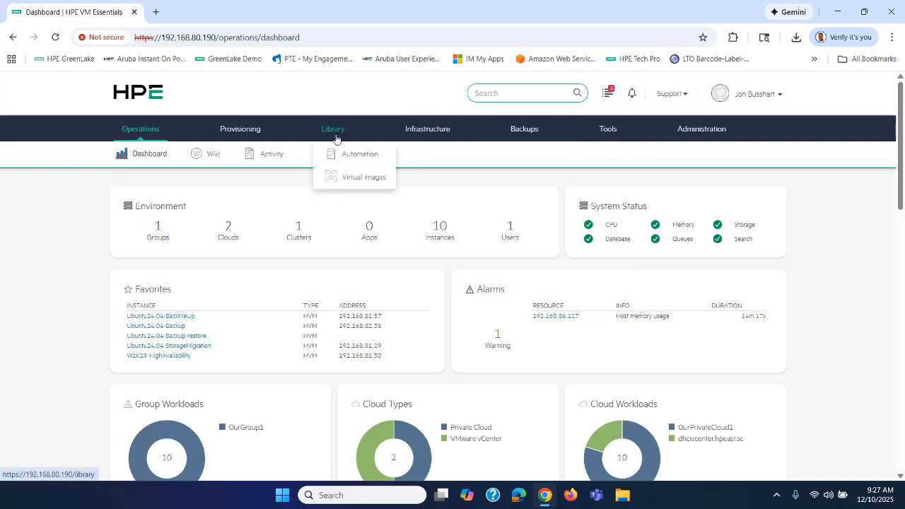
{"action": "left_click", "coordinate": [345, 177]}
{"action": "scroll", "coordinate": [345, 178], "scroll_direction": "down", "scroll_amount": 1}
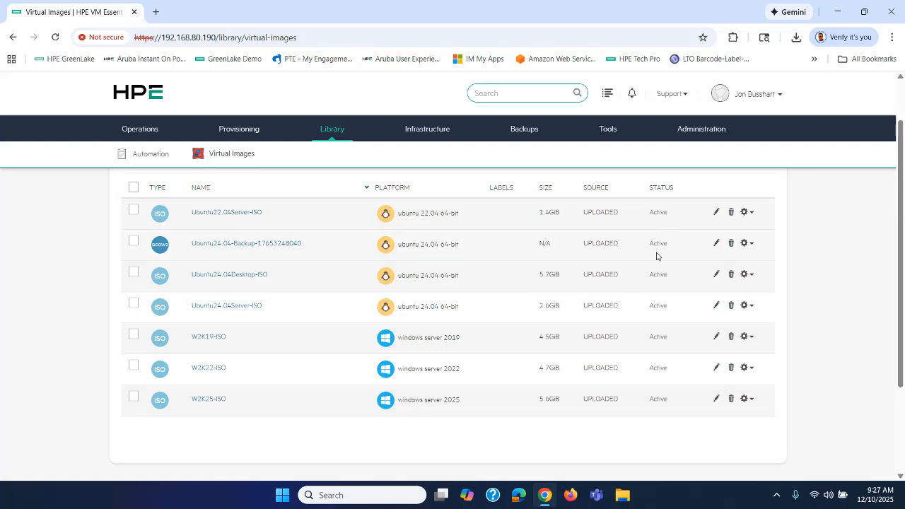
Check the restore in the Instances list, then go back to the Operations Dashboard
{"action": "mouse_move", "coordinate": [245, 127]}
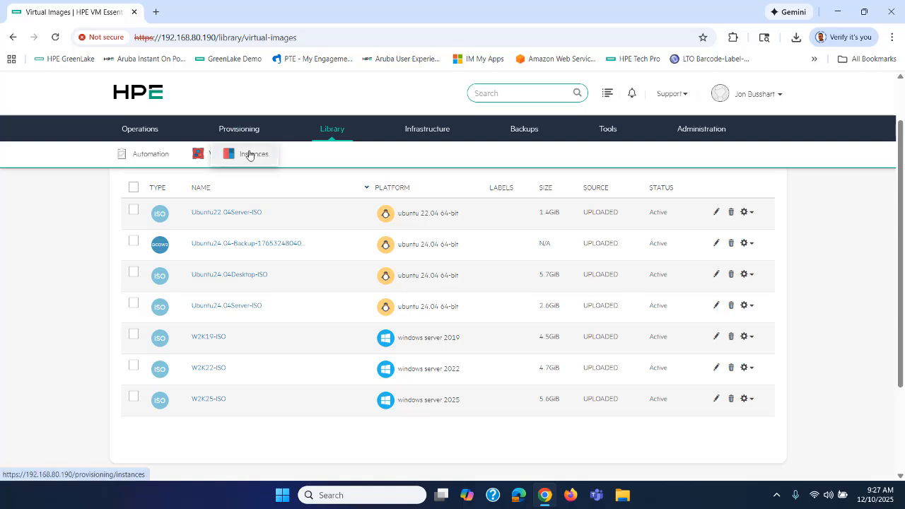
{"action": "left_click", "coordinate": [249, 155]}
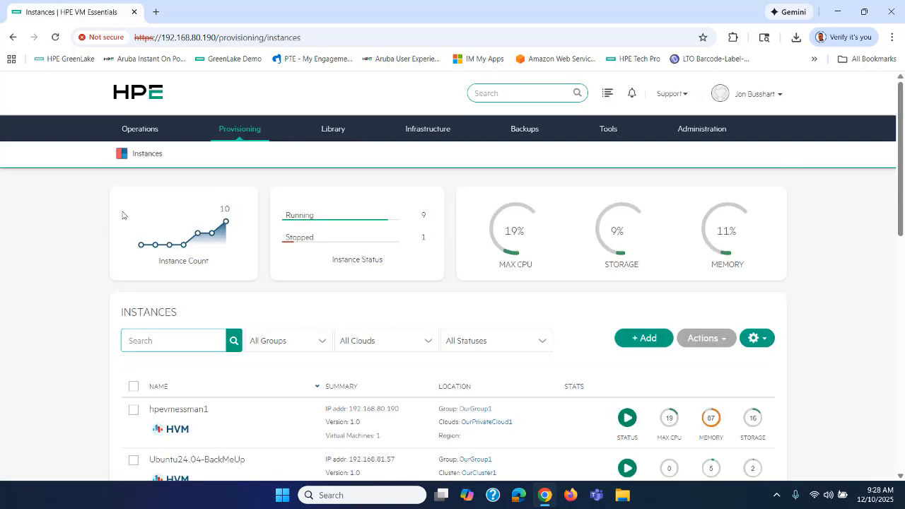
{"action": "scroll", "coordinate": [107, 218], "scroll_direction": "down", "scroll_amount": 3}
{"action": "scroll", "coordinate": [107, 218], "scroll_direction": "down", "scroll_amount": 1}
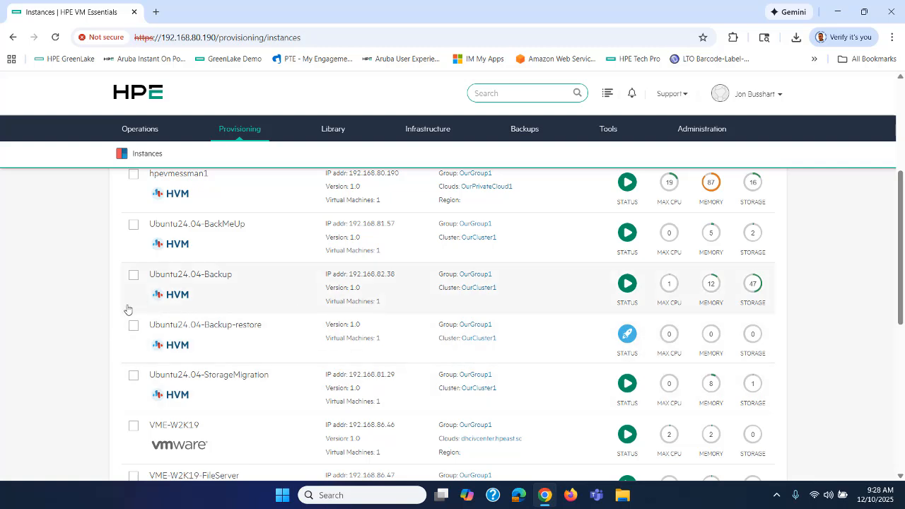
{"action": "mouse_move", "coordinate": [138, 129]}
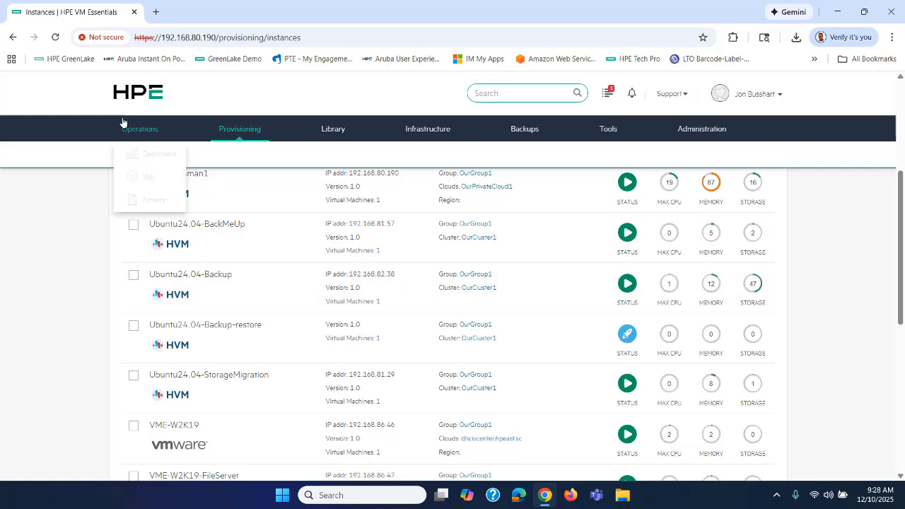
{"action": "left_click", "coordinate": [145, 154]}
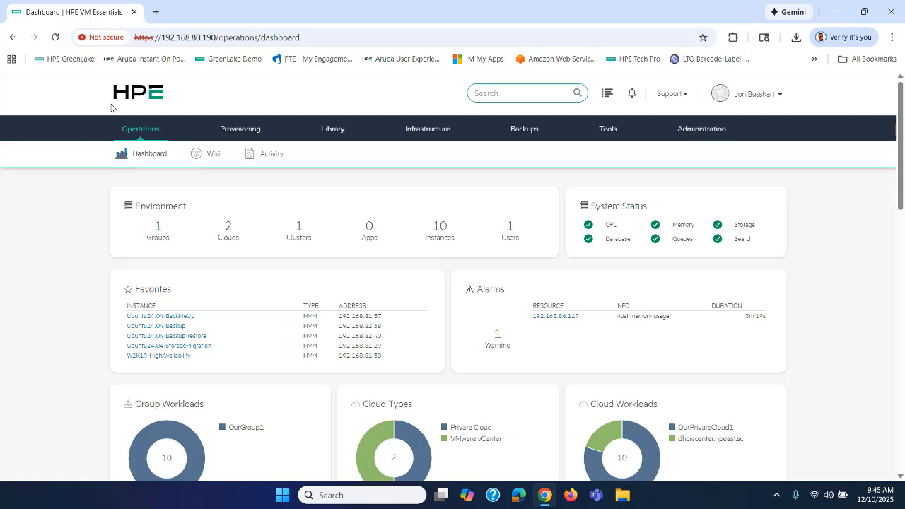
Review recent activity, then open the Ubuntu24.04-Backup-restore instance's details from the Instances list
{"action": "left_click", "coordinate": [608, 94]}
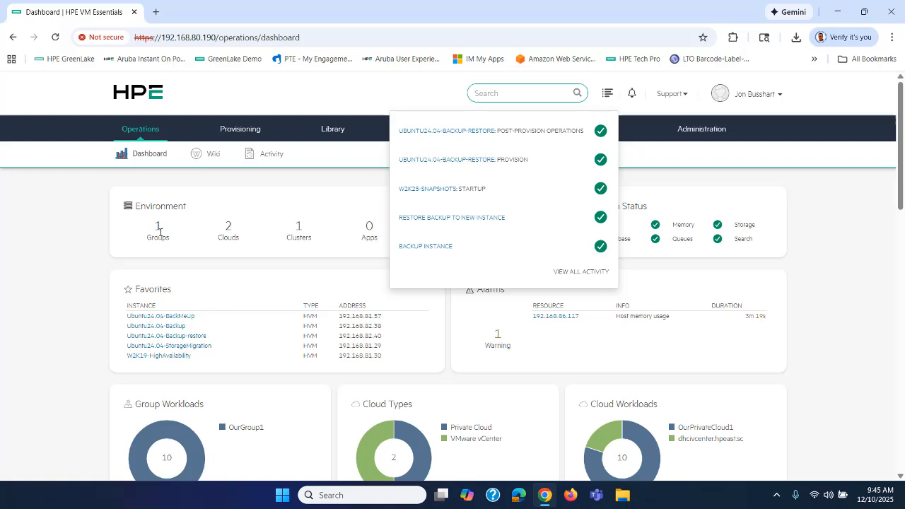
{"action": "left_click", "coordinate": [43, 245]}
{"action": "mouse_move", "coordinate": [252, 130]}
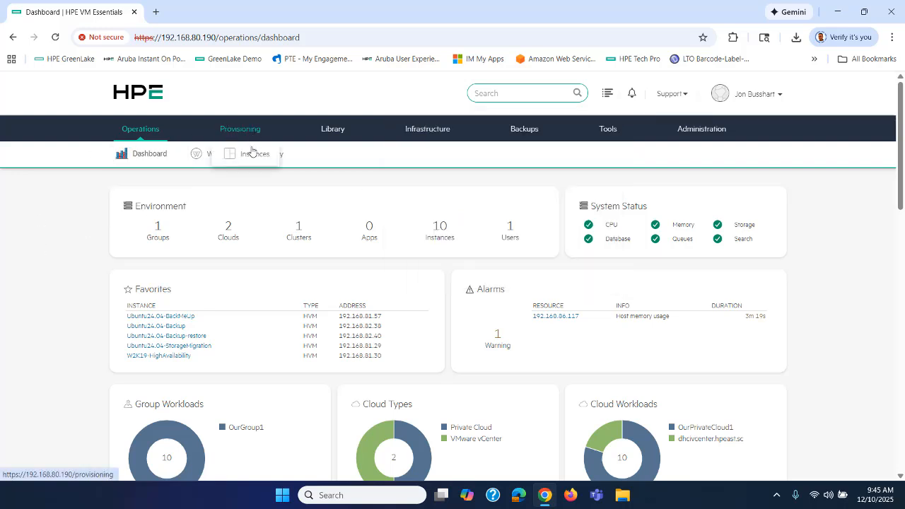
{"action": "left_click", "coordinate": [248, 161]}
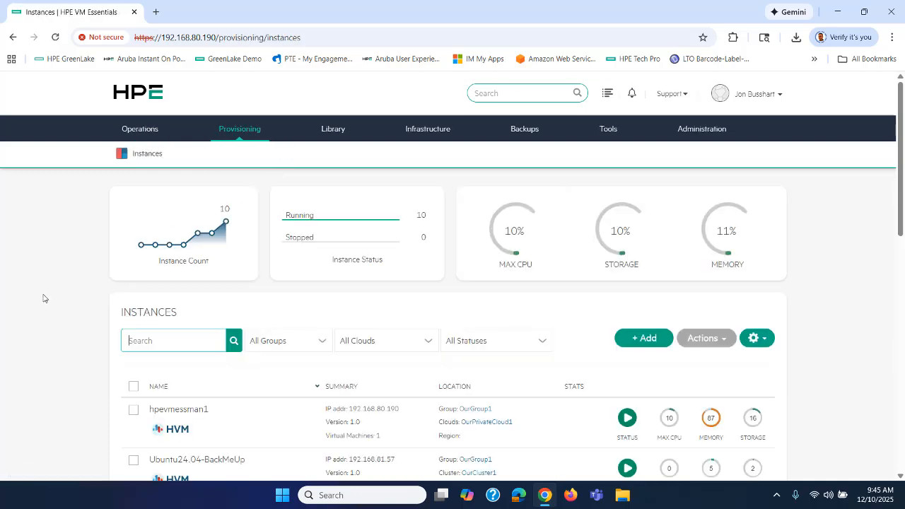
{"action": "scroll", "coordinate": [43, 298], "scroll_direction": "down", "scroll_amount": 5}
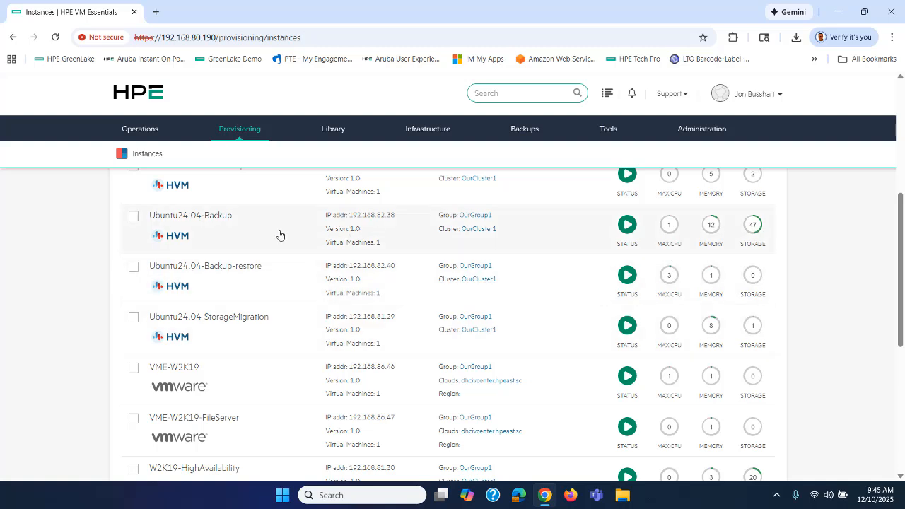
{"action": "left_click", "coordinate": [226, 272]}
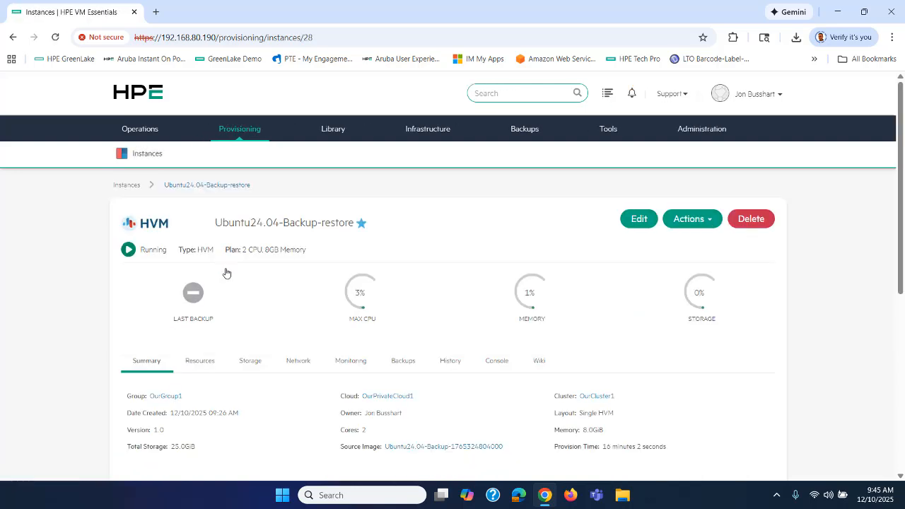
{"action": "scroll", "coordinate": [254, 274], "scroll_direction": "down", "scroll_amount": 2}
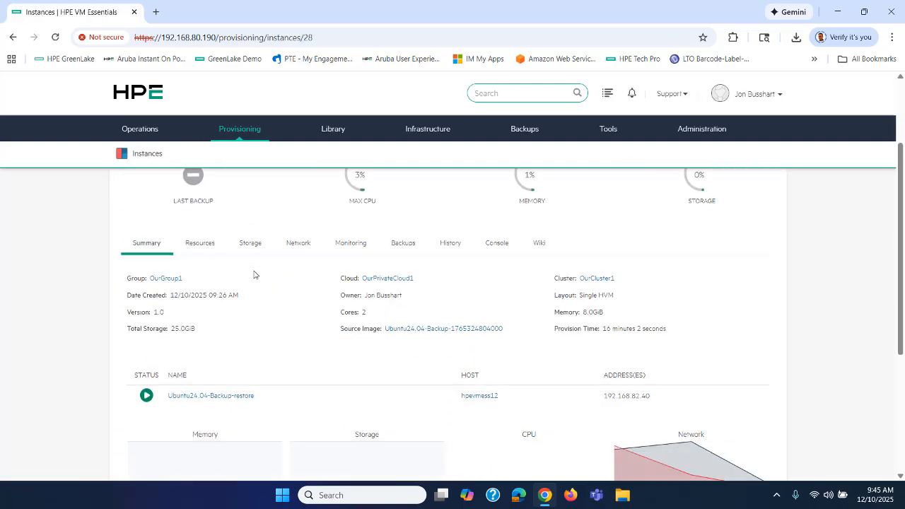
Open the instance's remote console and log in with the administrator username and password
{"action": "left_click", "coordinate": [497, 248]}
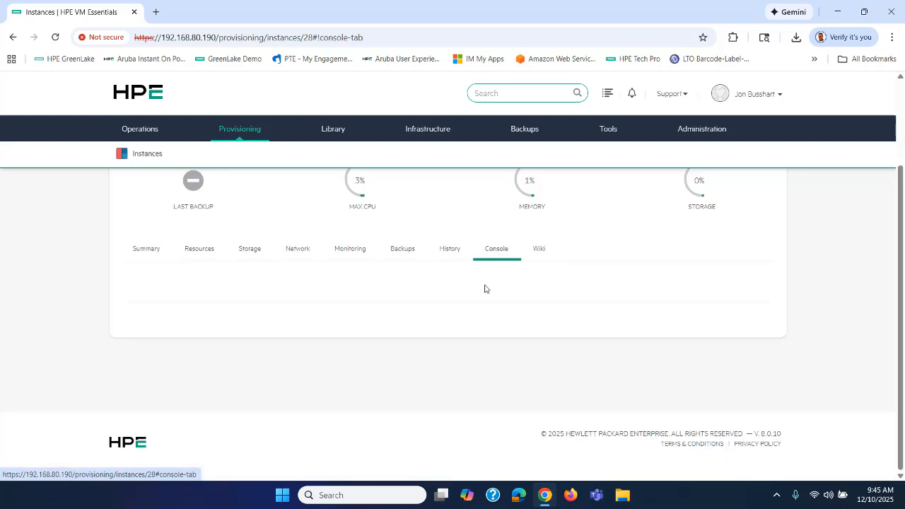
{"action": "scroll", "coordinate": [484, 287], "scroll_direction": "down", "scroll_amount": 3}
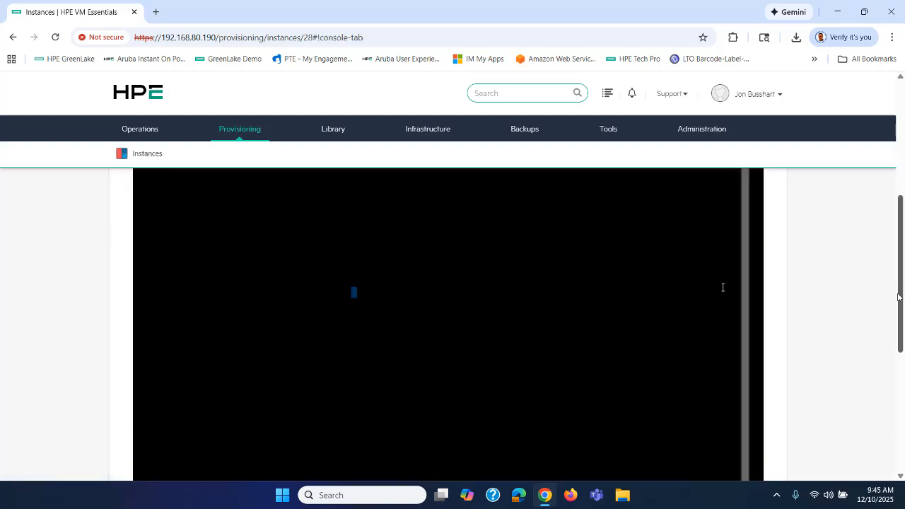
{"action": "left_click_drag", "start_coordinate": [897, 298], "coordinate": [902, 258]}
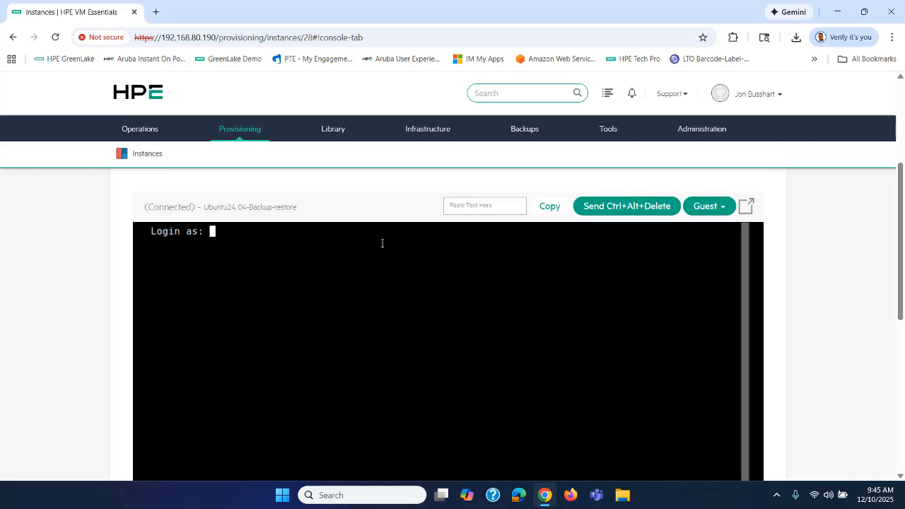
{"action": "type", "text": "administrator"}
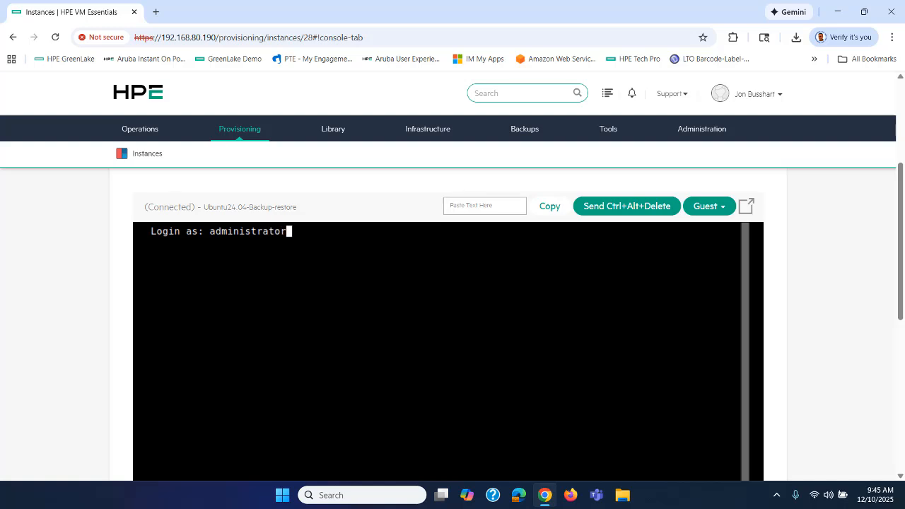
{"action": "key", "text": "Return"}
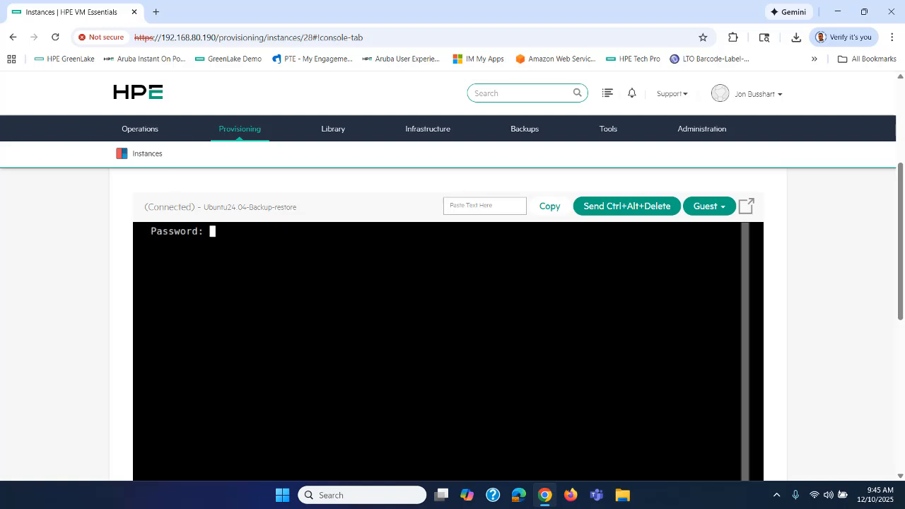
{"action": "type", "text": "********"}
{"action": "key", "text": "Return"}
Run 'ls /' in the console to list the root directories
{"action": "type", "text": "ls"}
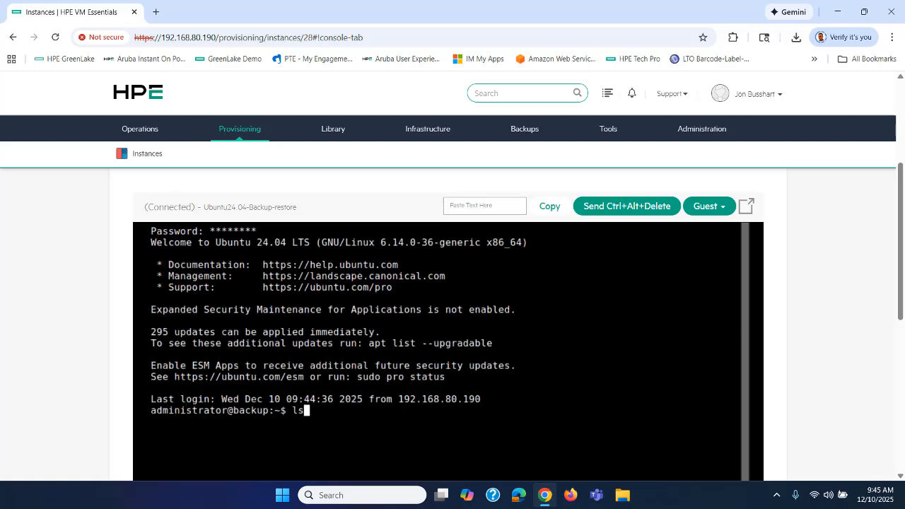
{"action": "type", "text": " /"}
{"action": "key", "text": "Return"}
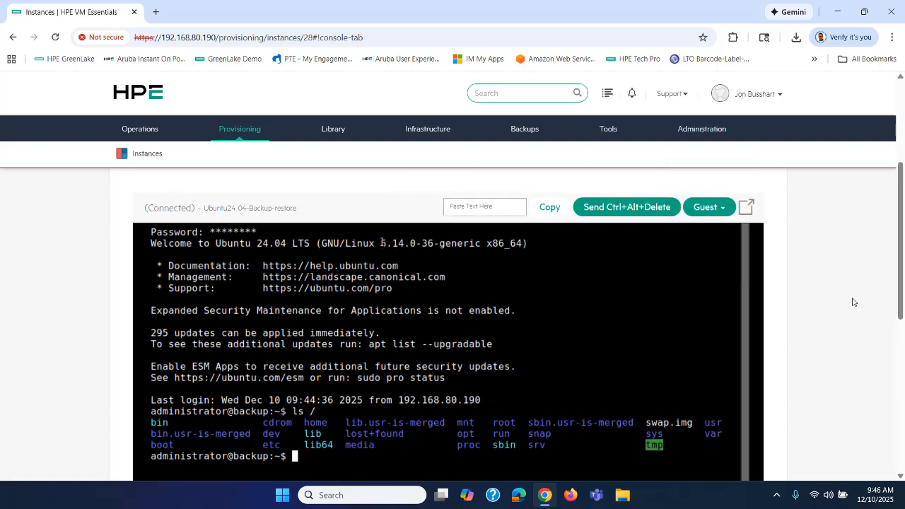
{"action": "scroll", "coordinate": [853, 302], "scroll_direction": "up", "scroll_amount": 3}
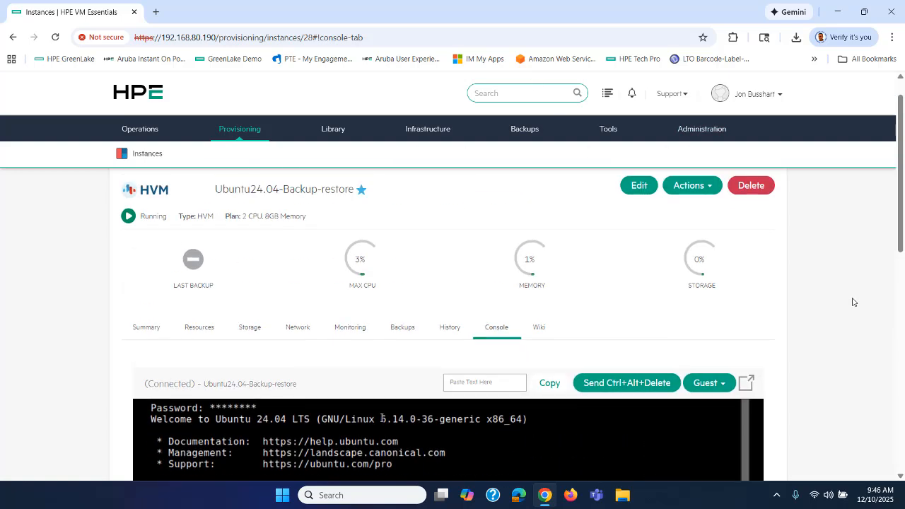
Open the Backups tab, preview the Add Backup dialog, and close it without creating a backup
{"action": "left_click", "coordinate": [402, 327]}
{"action": "scroll", "coordinate": [43, 335], "scroll_direction": "down", "scroll_amount": 1}
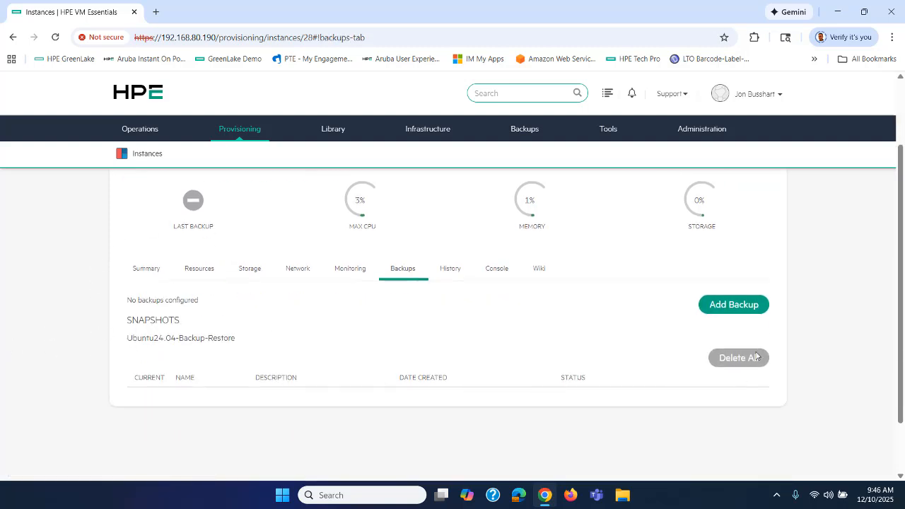
{"action": "left_click", "coordinate": [727, 304]}
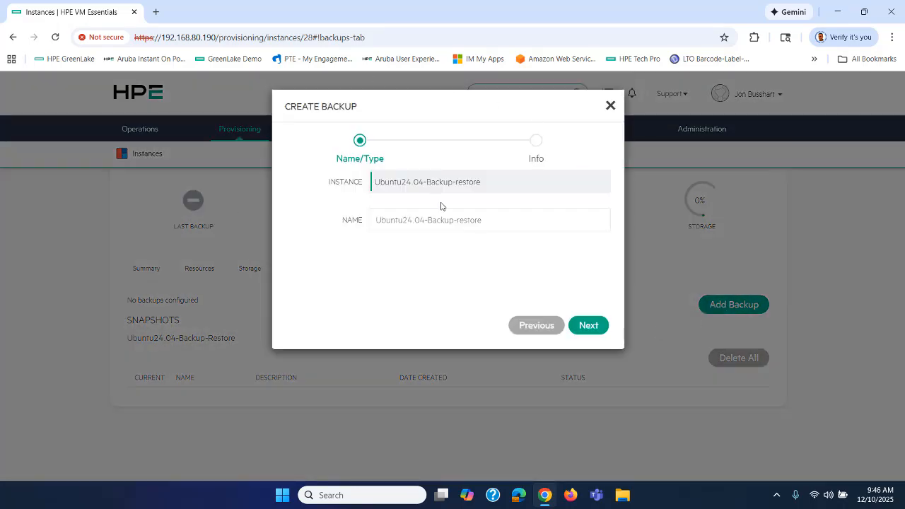
{"action": "left_click", "coordinate": [610, 106]}
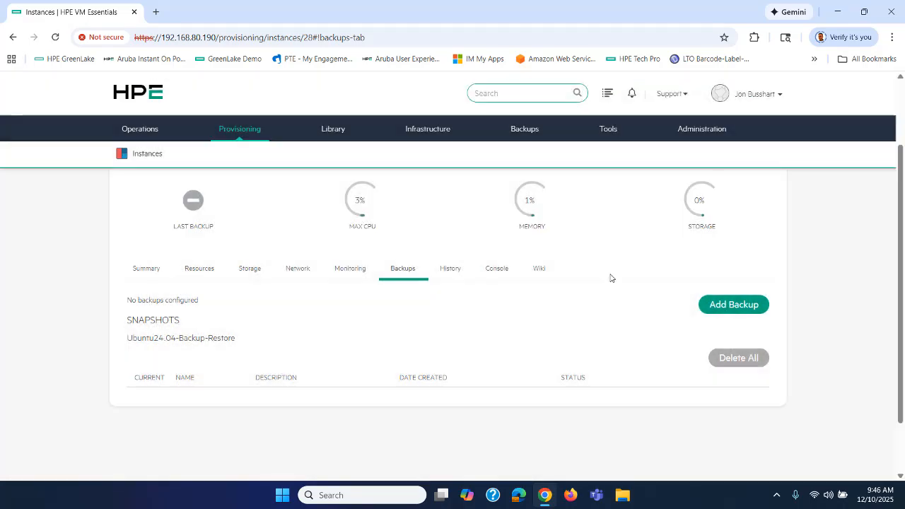
{"action": "scroll", "coordinate": [611, 277], "scroll_direction": "up", "scroll_amount": 2}
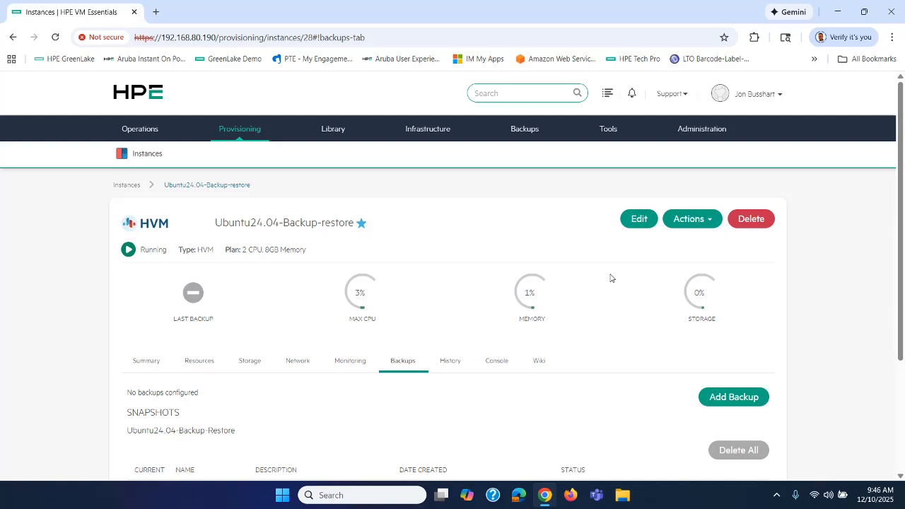